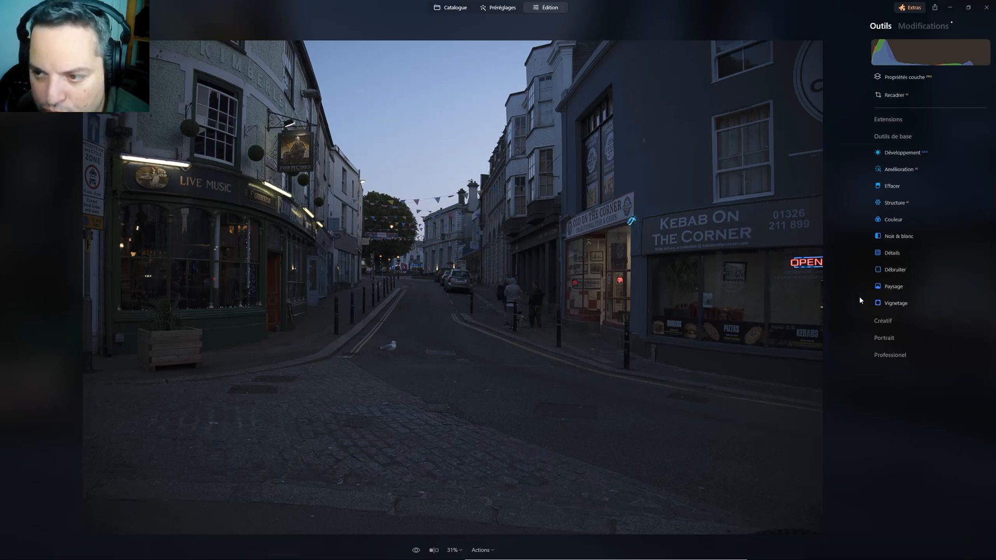
Step: In Développement, enable automatic distortion, chromatic aberration and fringe corrections, and apply the automatic perspective transform
{"action": "left_click", "coordinate": [918, 153]}
{"action": "scroll", "coordinate": [985, 264], "scroll_direction": "down", "scroll_amount": 1}
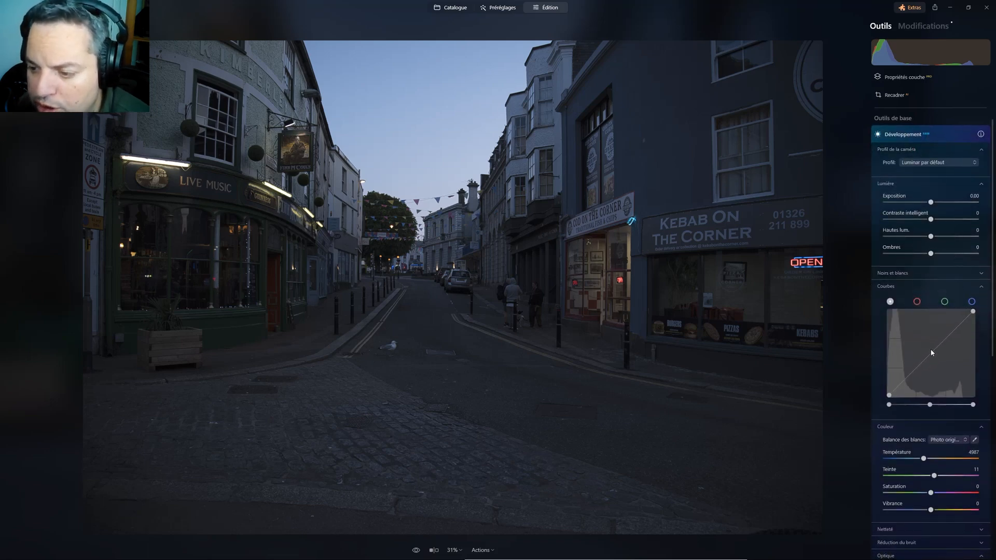
{"action": "scroll", "coordinate": [932, 353], "scroll_direction": "down", "scroll_amount": 5}
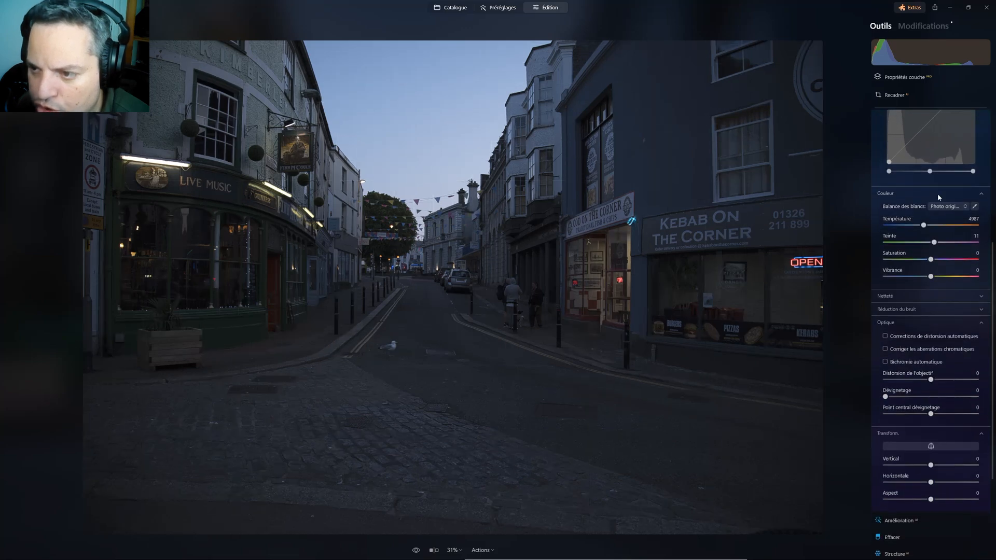
{"action": "scroll", "coordinate": [945, 388], "scroll_direction": "down", "scroll_amount": 1}
{"action": "scroll", "coordinate": [948, 396], "scroll_direction": "down", "scroll_amount": 2}
{"action": "left_click", "coordinate": [885, 243]}
{"action": "left_click", "coordinate": [885, 256]}
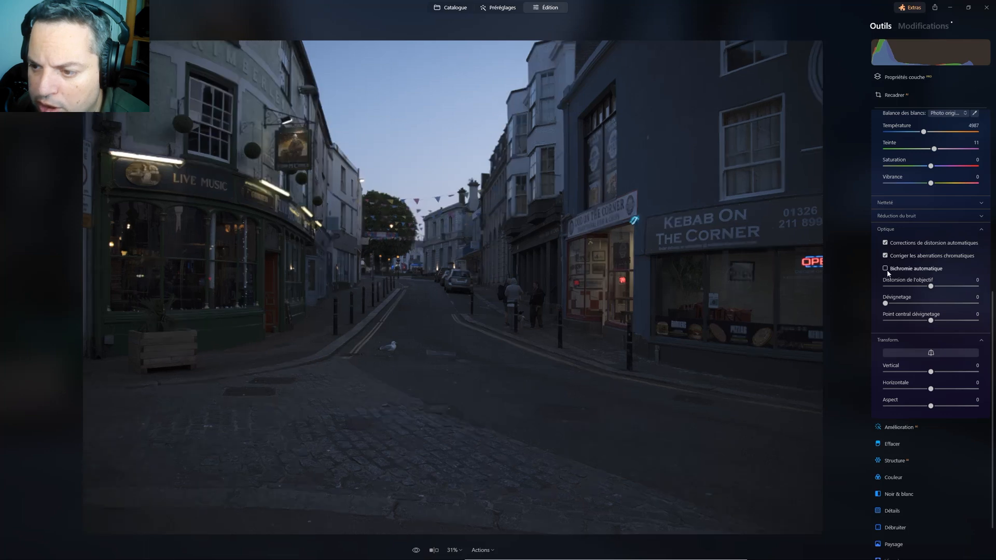
{"action": "left_click", "coordinate": [904, 269]}
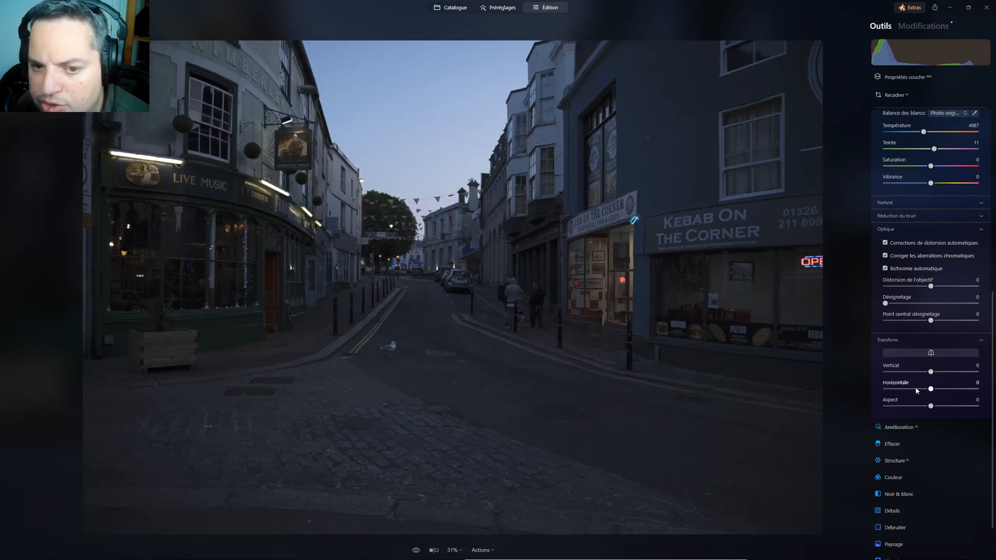
{"action": "left_click", "coordinate": [931, 353]}
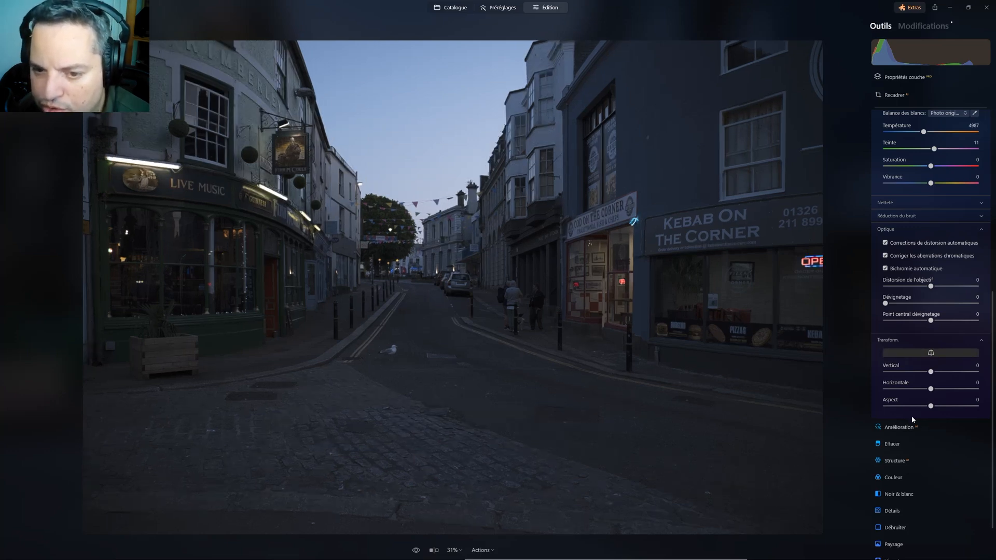
Step: Brighten the midtones by raising a point near the centre of the main tone curve
{"action": "scroll", "coordinate": [943, 263], "scroll_direction": "up", "scroll_amount": 5}
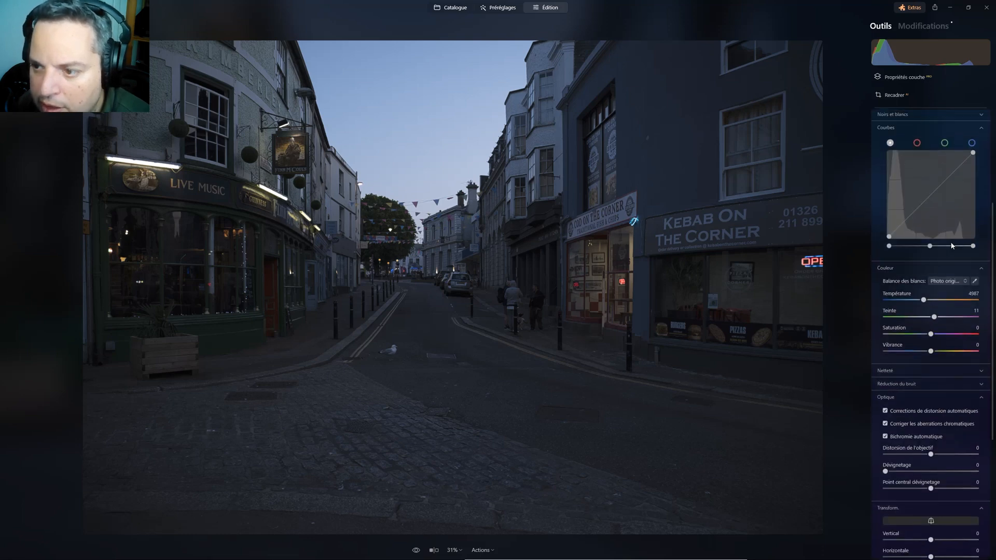
{"action": "scroll", "coordinate": [943, 259], "scroll_direction": "up", "scroll_amount": 1}
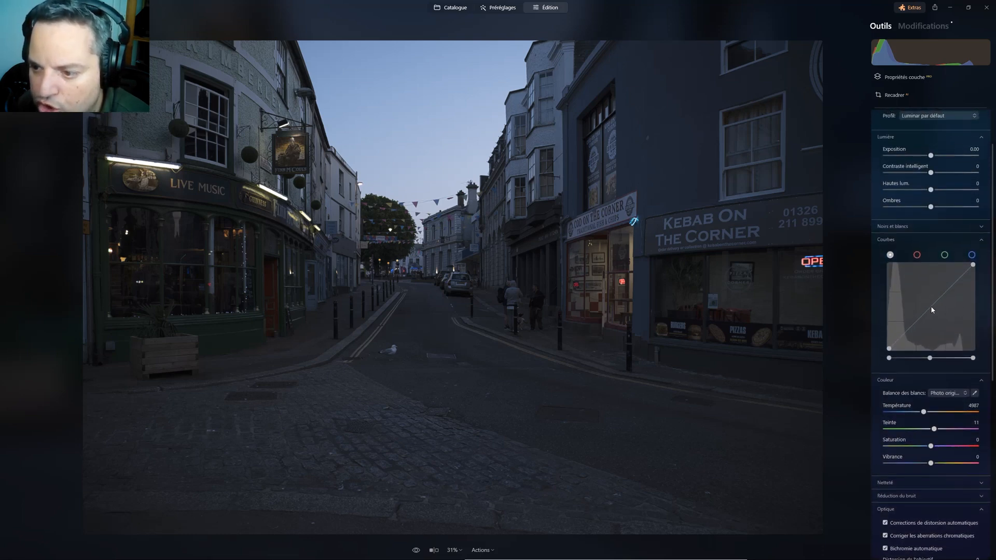
{"action": "left_click", "coordinate": [930, 307]}
{"action": "left_click_drag", "start_coordinate": [930, 309], "coordinate": [927, 298]}
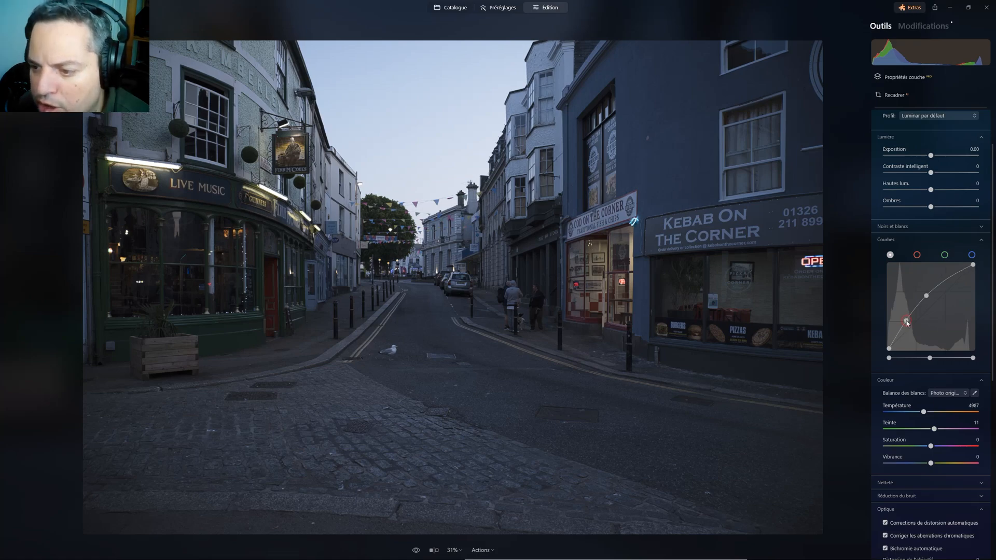
Step: Try a raised shadow point and a lowered highlight point on the tone curve, and remove both points
{"action": "left_click_drag", "start_coordinate": [904, 326], "coordinate": [905, 320]}
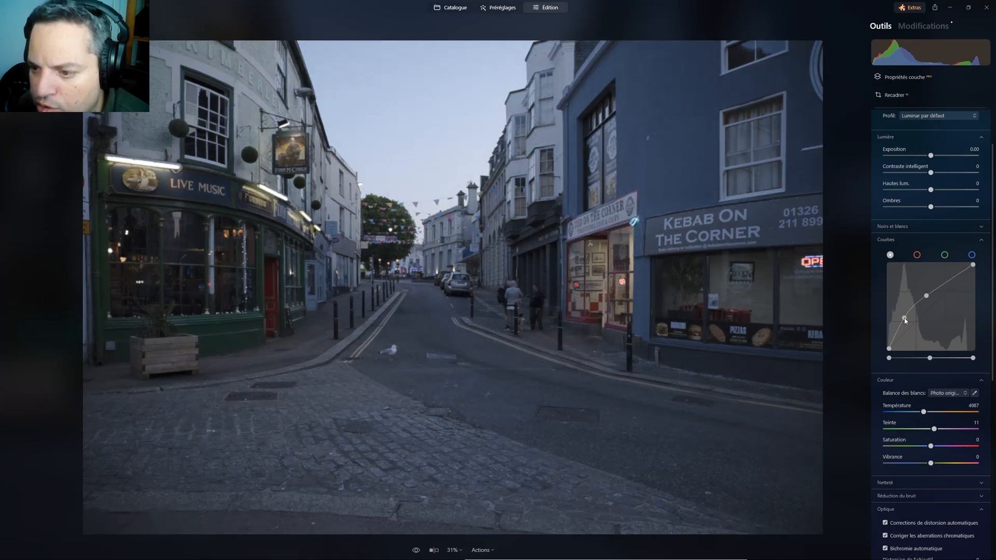
{"action": "left_click_drag", "start_coordinate": [950, 281], "coordinate": [951, 287]}
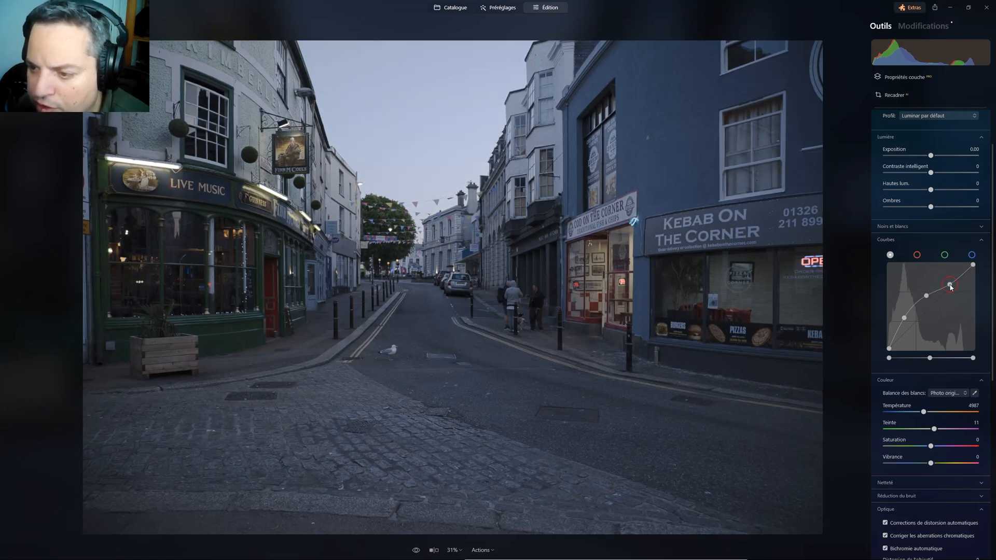
{"action": "double_click", "coordinate": [951, 286]}
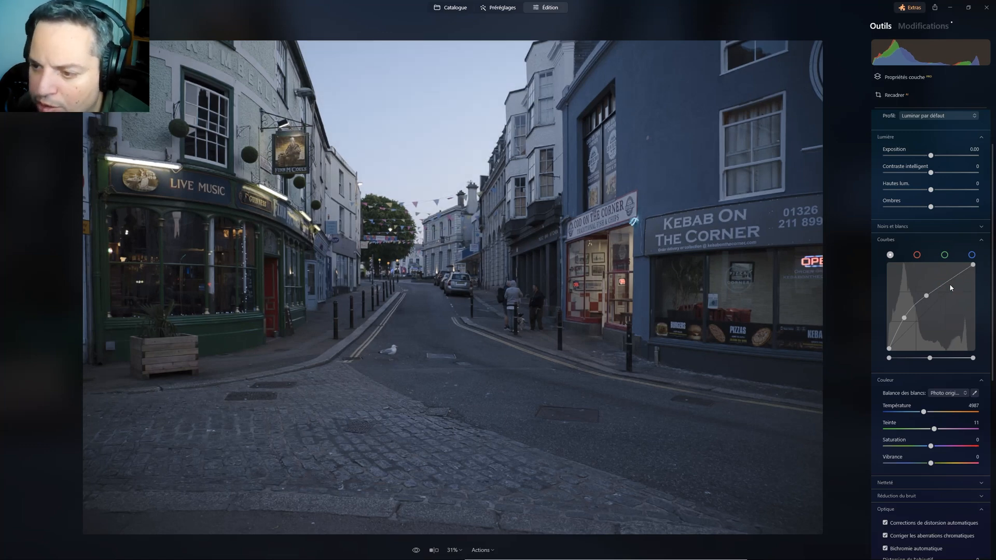
{"action": "double_click", "coordinate": [905, 318]}
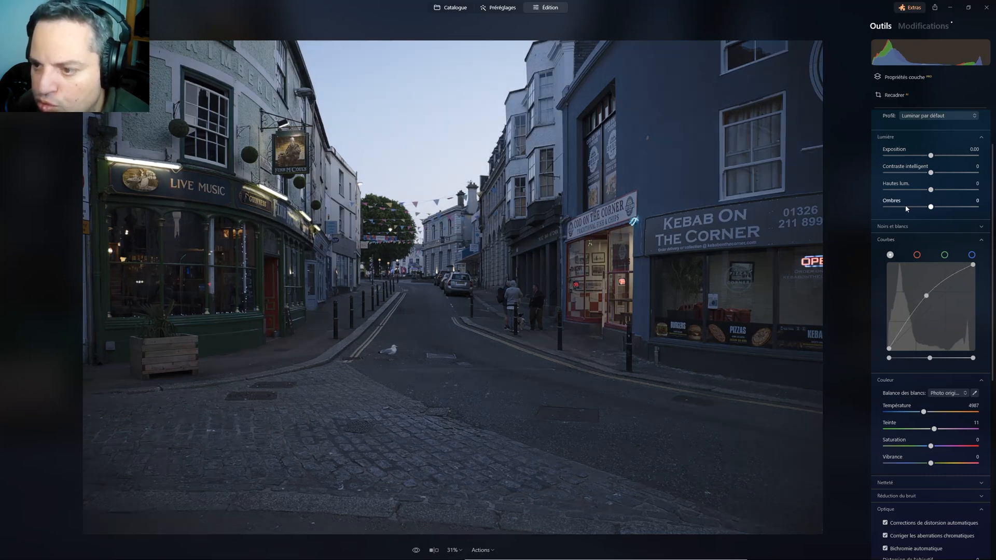
Step: Set the shadows (Ombres) to 39 and the highlights (Hautes lum.) to -68
{"action": "left_click_drag", "start_coordinate": [929, 209], "coordinate": [948, 207]}
{"action": "left_click", "coordinate": [930, 189]}
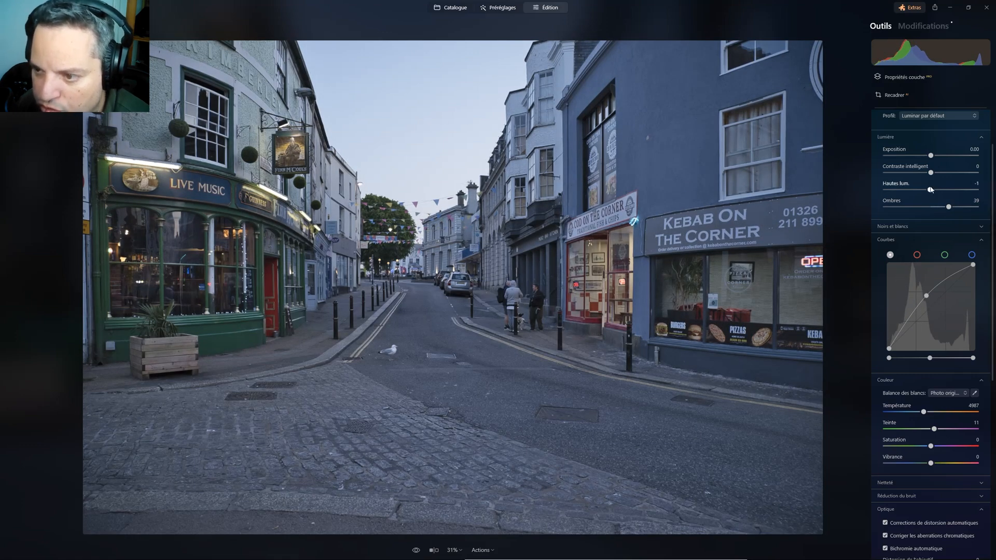
{"action": "left_click_drag", "start_coordinate": [900, 191], "coordinate": [899, 190]}
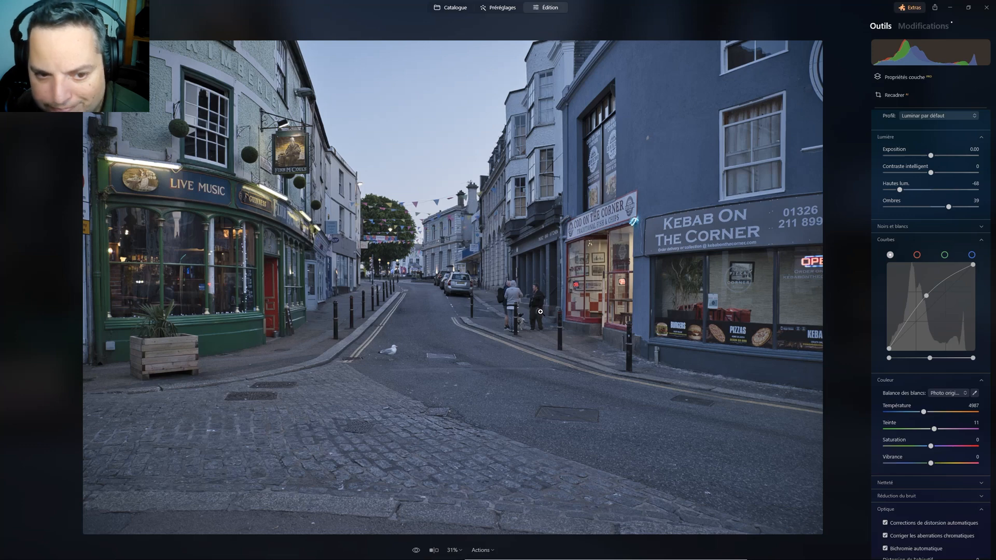
Step: Set Noirs to 20 and Blancs to -25, and warm the white balance to a temperature of 7633
{"action": "left_click", "coordinate": [896, 227]}
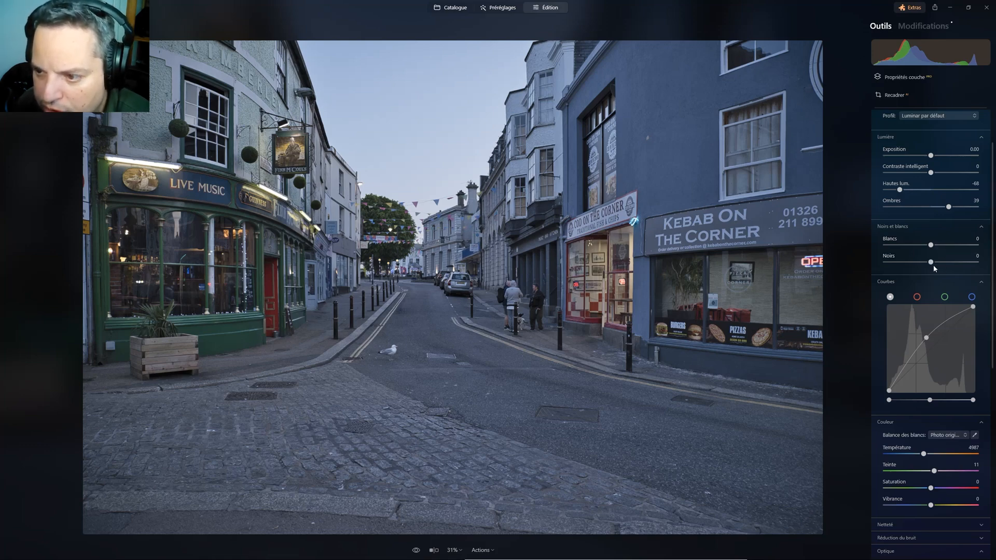
{"action": "left_click_drag", "start_coordinate": [930, 262], "coordinate": [941, 260]}
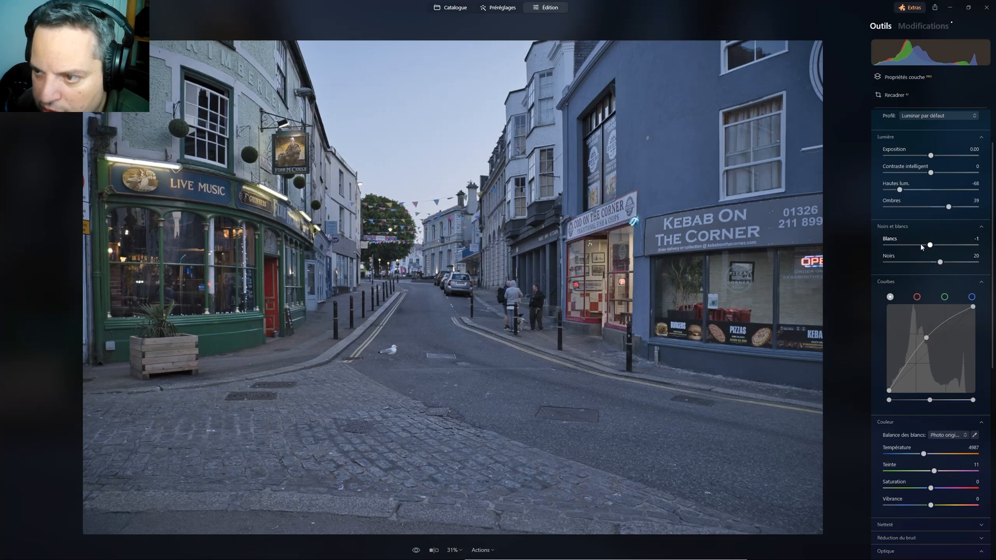
{"action": "left_click", "coordinate": [921, 246]}
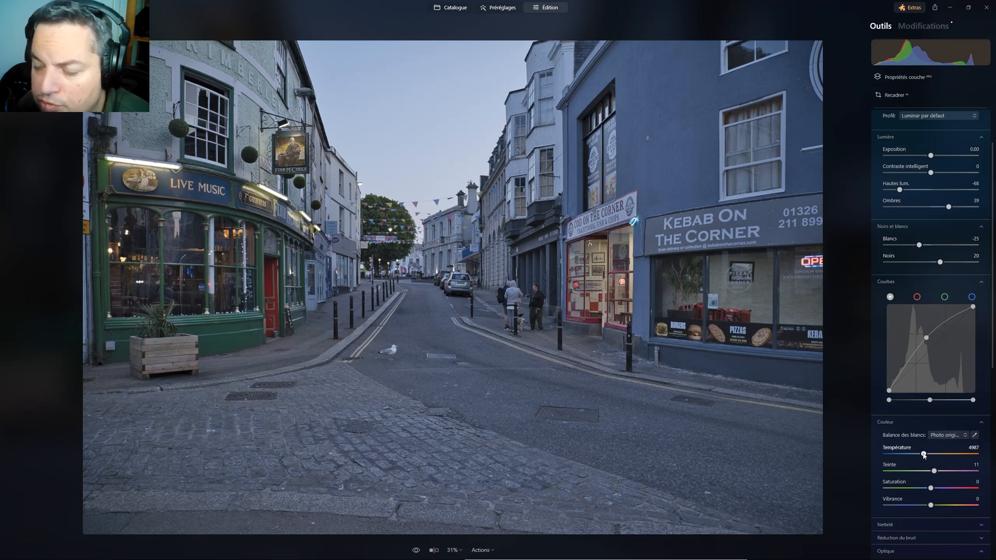
{"action": "left_click_drag", "start_coordinate": [923, 454], "coordinate": [934, 446]}
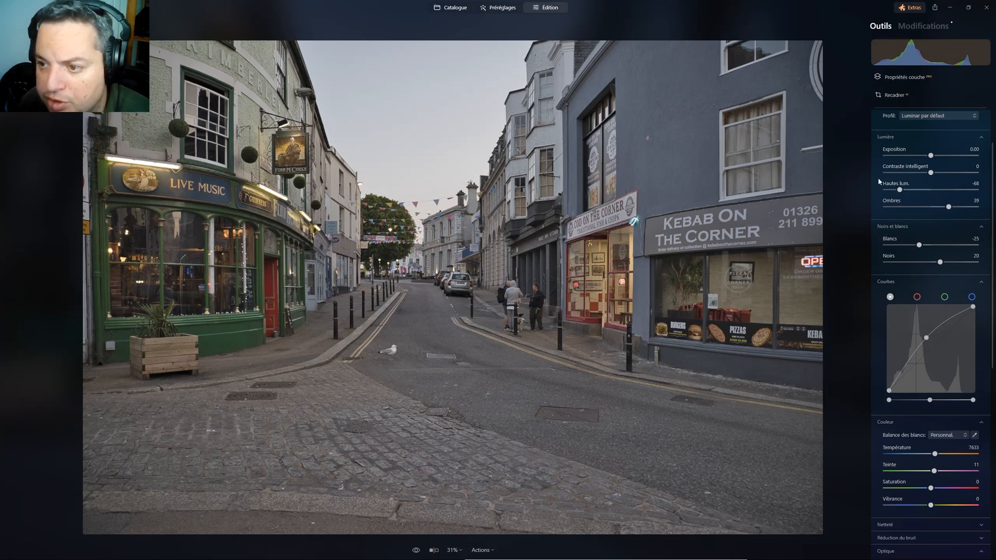
Step: Crop the photo slightly inward from its left edge at the original ratio and apply the crop
{"action": "scroll", "coordinate": [939, 161], "scroll_direction": "up", "scroll_amount": 2}
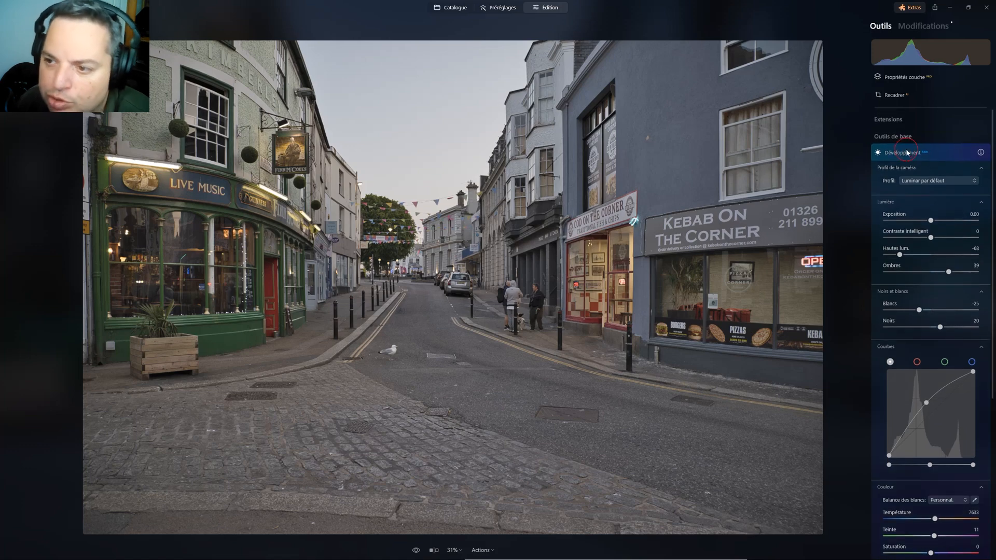
{"action": "left_click", "coordinate": [907, 99]}
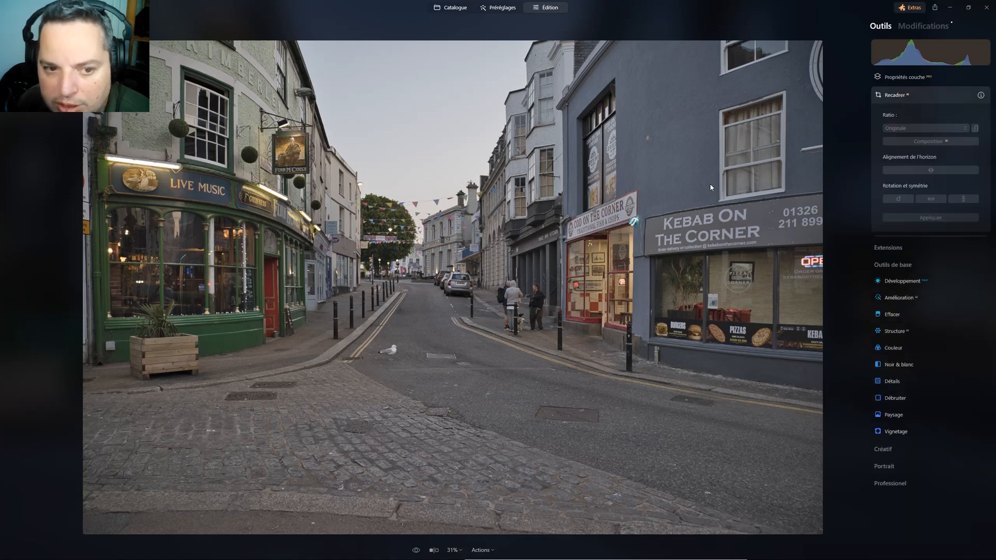
{"action": "left_click_drag", "start_coordinate": [84, 289], "coordinate": [91, 289]}
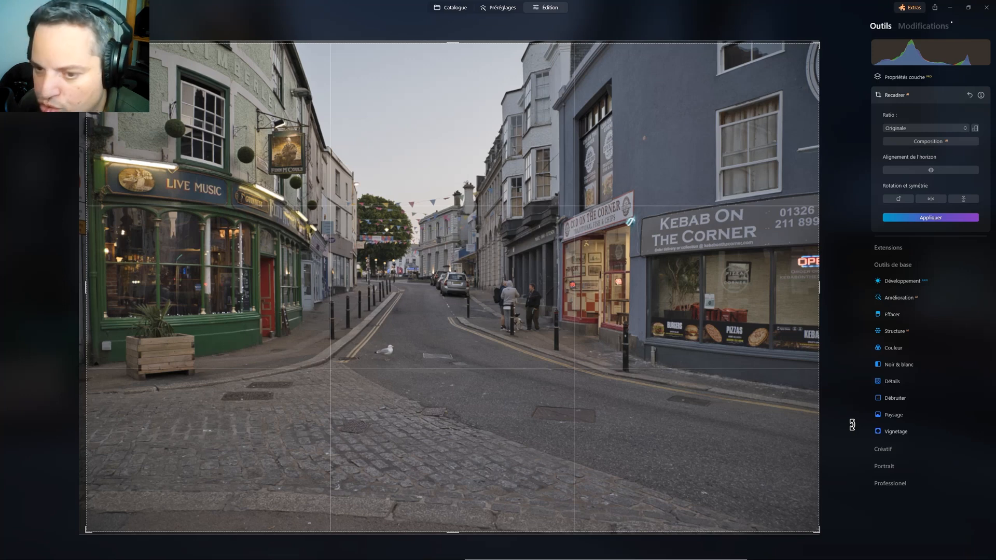
{"action": "key", "text": "Return"}
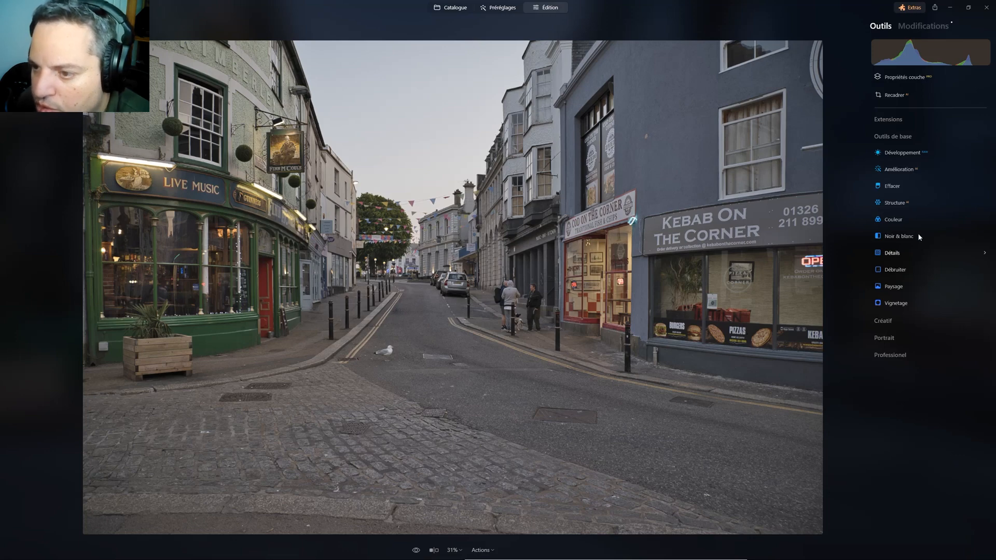
Step: Try Accent at 50 in the Amélioration tool, compare the photo with and without it, and reset the value
{"action": "left_click", "coordinate": [900, 169]}
{"action": "left_click_drag", "start_coordinate": [886, 212], "coordinate": [931, 211]}
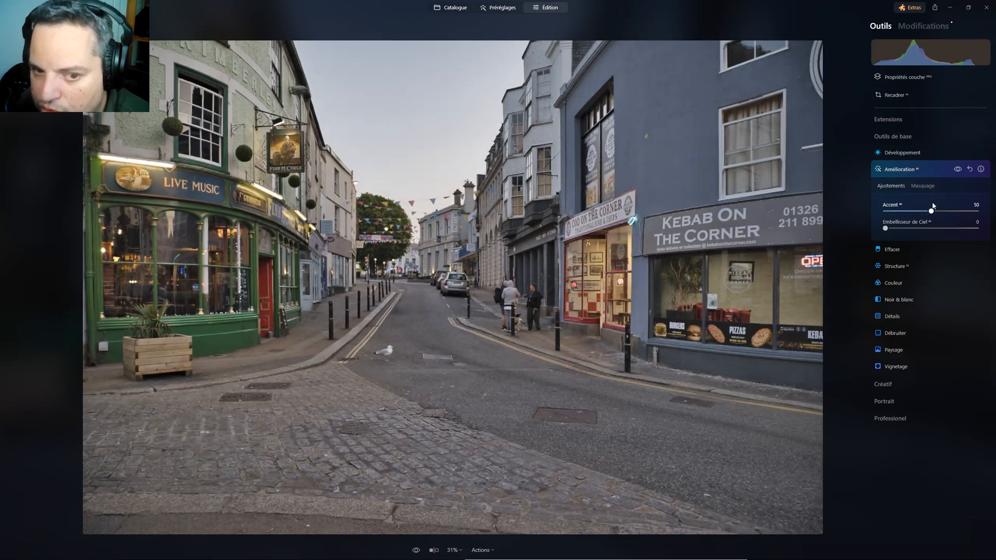
{"action": "left_click", "coordinate": [958, 169]}
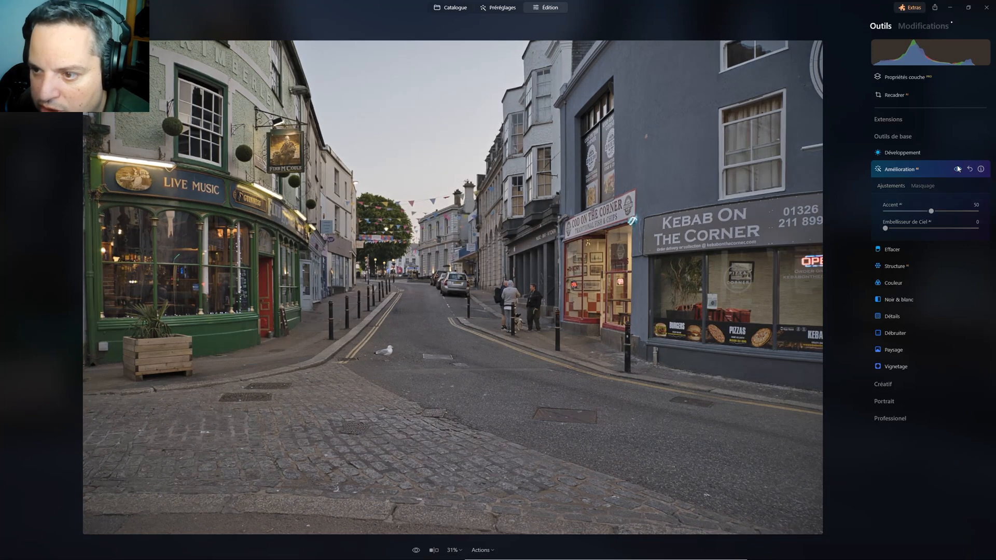
{"action": "left_click", "coordinate": [958, 169]}
{"action": "left_click", "coordinate": [958, 170]}
{"action": "left_click", "coordinate": [958, 170]}
{"action": "left_click", "coordinate": [958, 169]}
{"action": "left_click", "coordinate": [958, 169]}
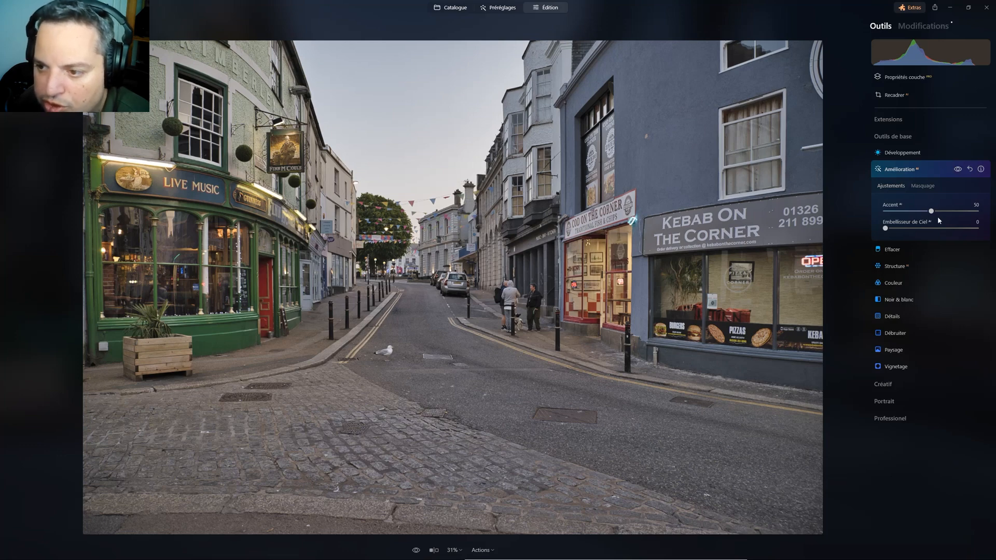
{"action": "left_click", "coordinate": [934, 211]}
{"action": "double_click", "coordinate": [900, 210]}
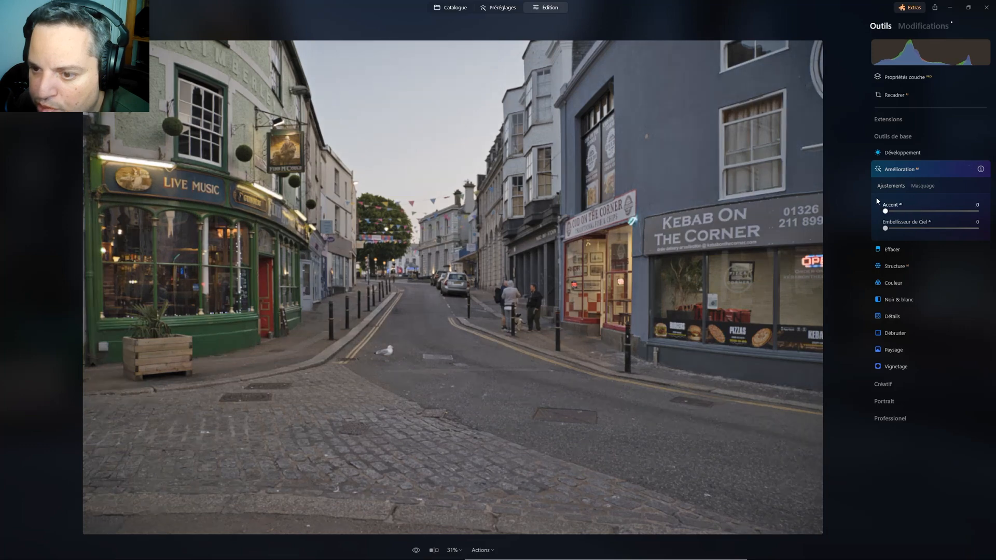
Step: Set Accent to 55 and Embellisseur de Ciel to 52 in the Amélioration tool
{"action": "left_click_drag", "start_coordinate": [885, 211], "coordinate": [936, 210]}
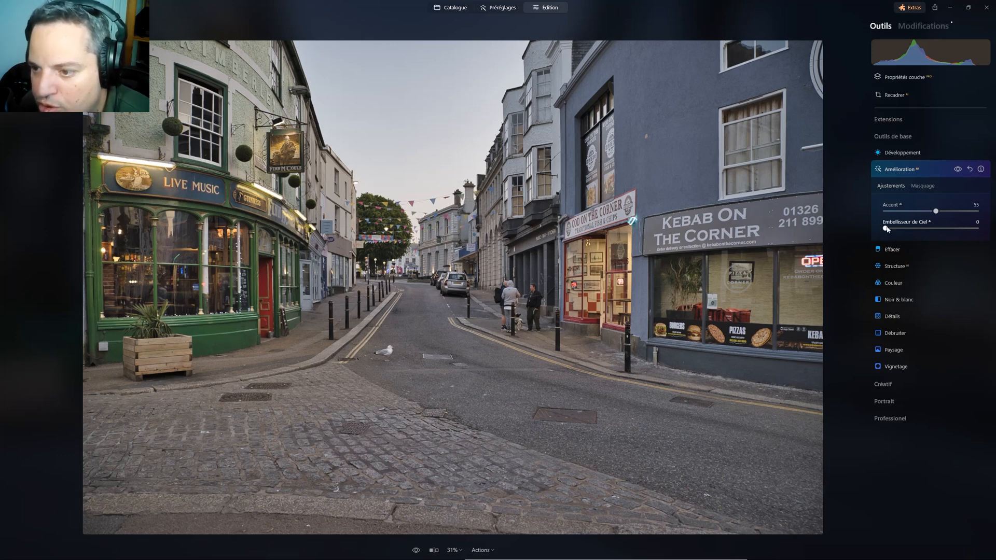
{"action": "left_click_drag", "start_coordinate": [885, 228], "coordinate": [933, 229]}
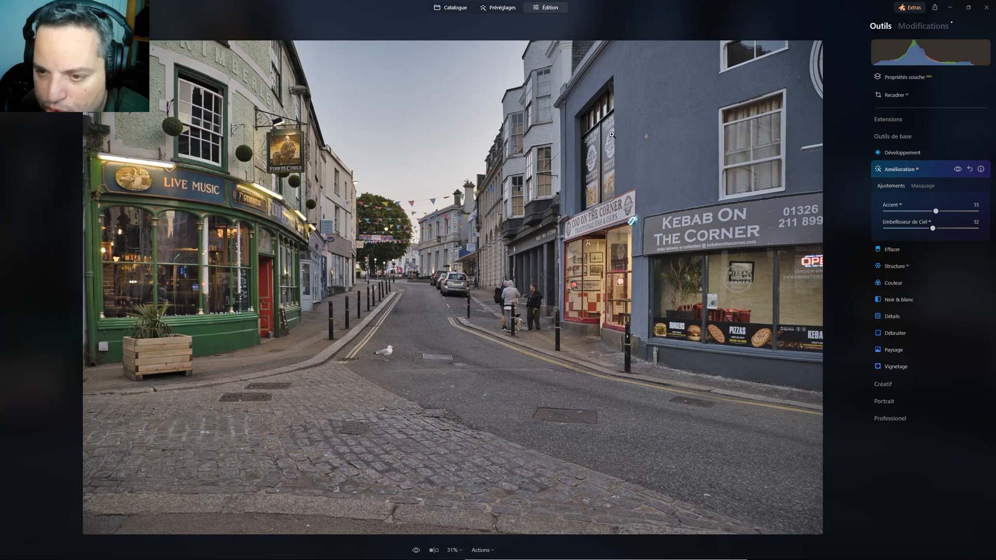
{"action": "left_click", "coordinate": [944, 174]}
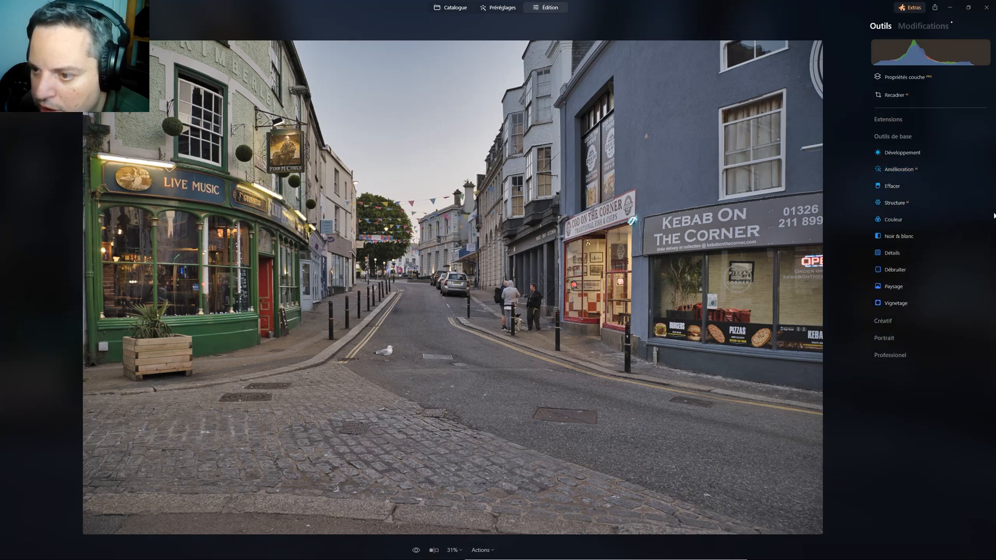
Step: Set the Structure tool's Quantité to 47
{"action": "left_click", "coordinate": [894, 204]}
{"action": "left_click_drag", "start_coordinate": [931, 245], "coordinate": [952, 244]}
Step: Compare the street photo repeatedly with and without the Structure effect
{"action": "left_click", "coordinate": [958, 203]}
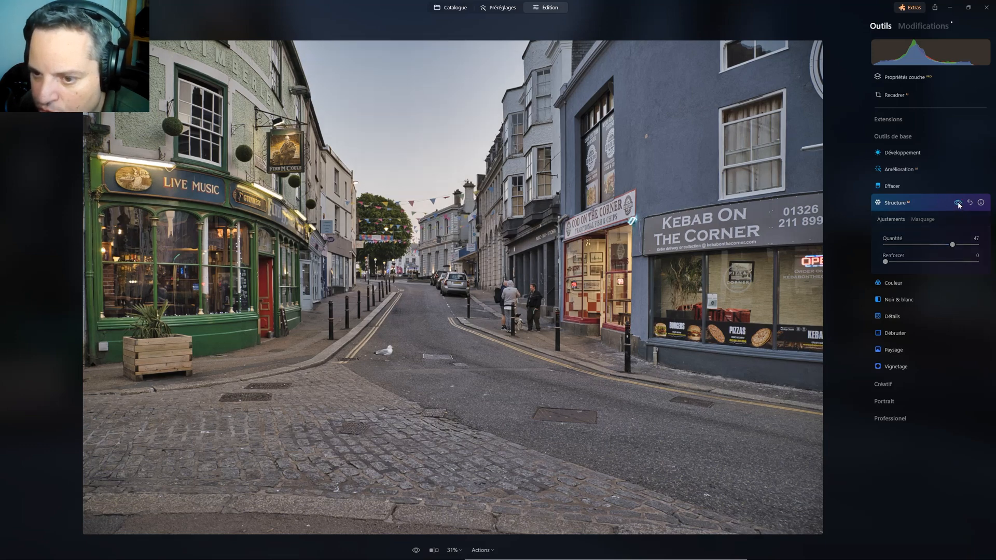
{"action": "left_click", "coordinate": [958, 203]}
{"action": "left_click", "coordinate": [958, 203]}
{"action": "left_click", "coordinate": [958, 203]}
{"action": "left_click", "coordinate": [958, 203]}
{"action": "left_click", "coordinate": [959, 203]}
{"action": "left_click", "coordinate": [958, 203]}
{"action": "left_click", "coordinate": [958, 203]}
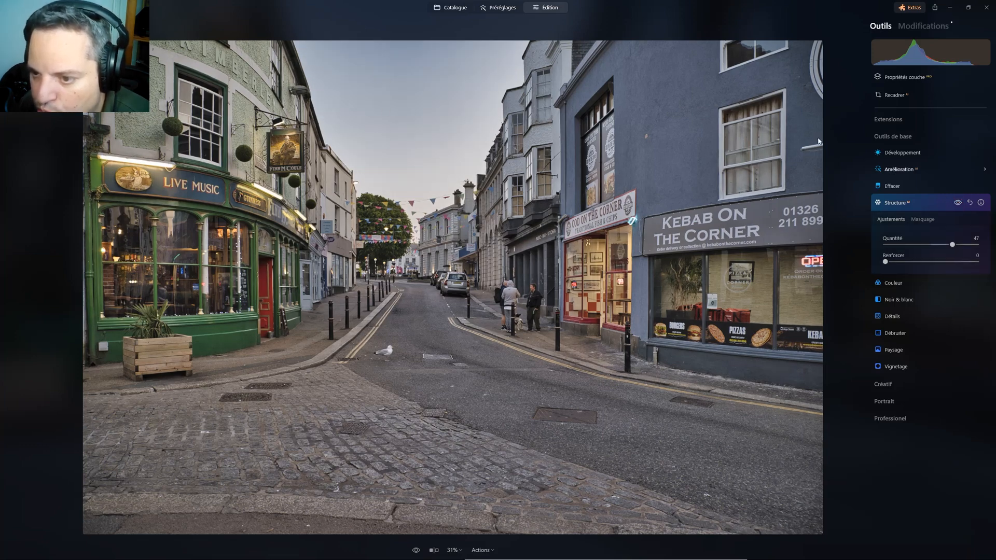
{"action": "left_click", "coordinate": [958, 205]}
{"action": "left_click", "coordinate": [957, 205]}
{"action": "left_click", "coordinate": [957, 204]}
{"action": "left_click", "coordinate": [958, 206]}
{"action": "left_click", "coordinate": [958, 204]}
{"action": "left_click", "coordinate": [958, 205]}
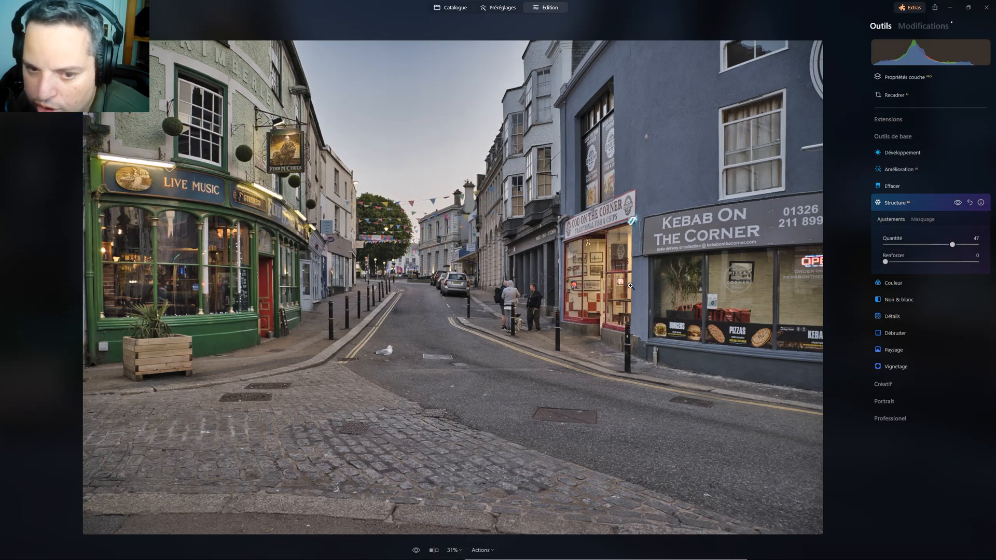
{"action": "left_click", "coordinate": [958, 202]}
{"action": "left_click", "coordinate": [958, 203]}
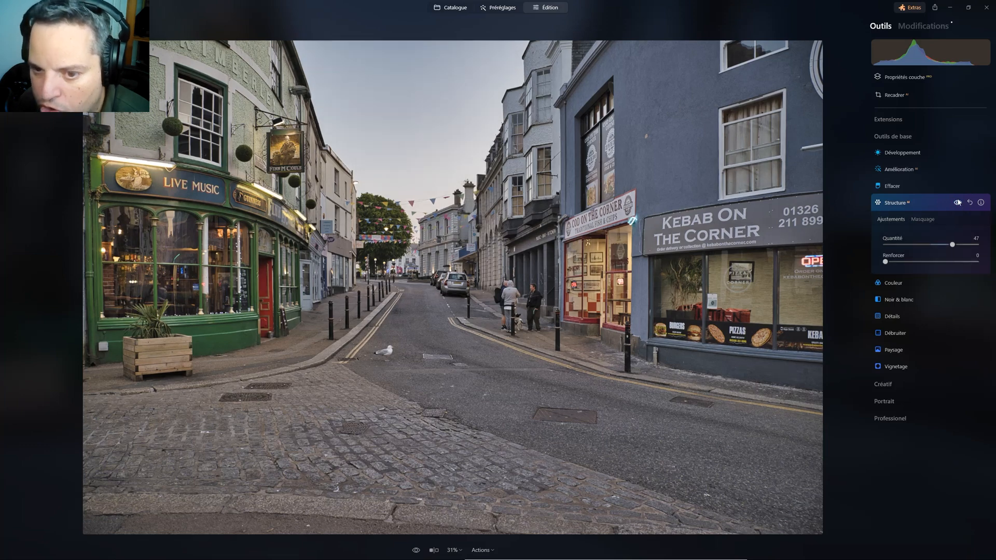
Step: Close the Structure tool and review its settings in the list of applied edits
{"action": "left_click", "coordinate": [902, 205]}
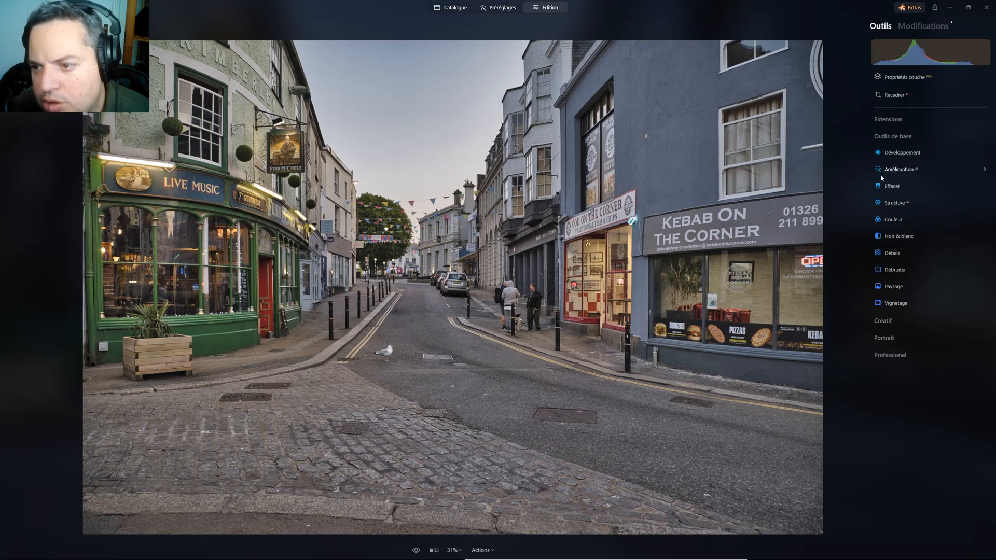
{"action": "left_click", "coordinate": [927, 27]}
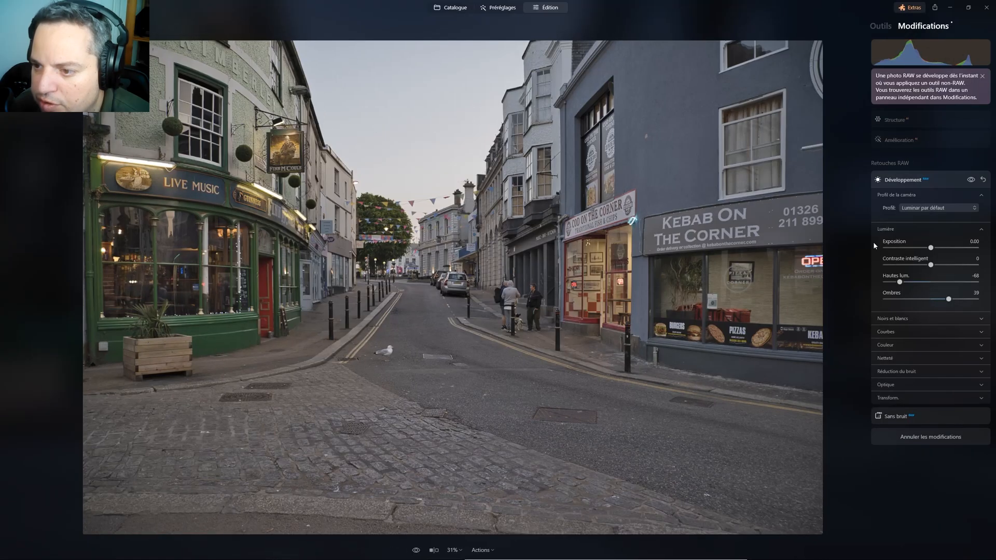
{"action": "left_click", "coordinate": [898, 120]}
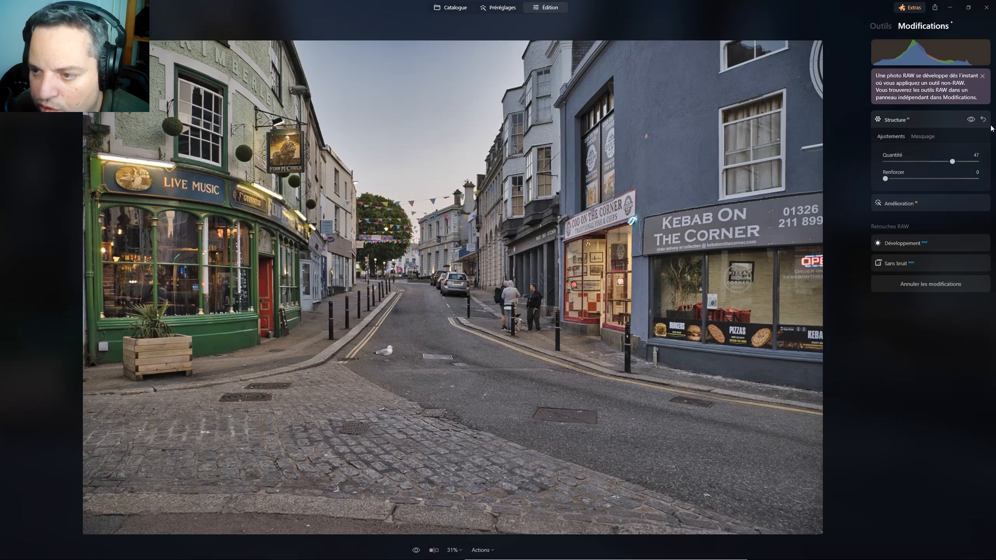
Step: In Développement, pull the curve's midpoint down to darken the midtones and set Contraste intelligent to 34
{"action": "left_click", "coordinate": [880, 26]}
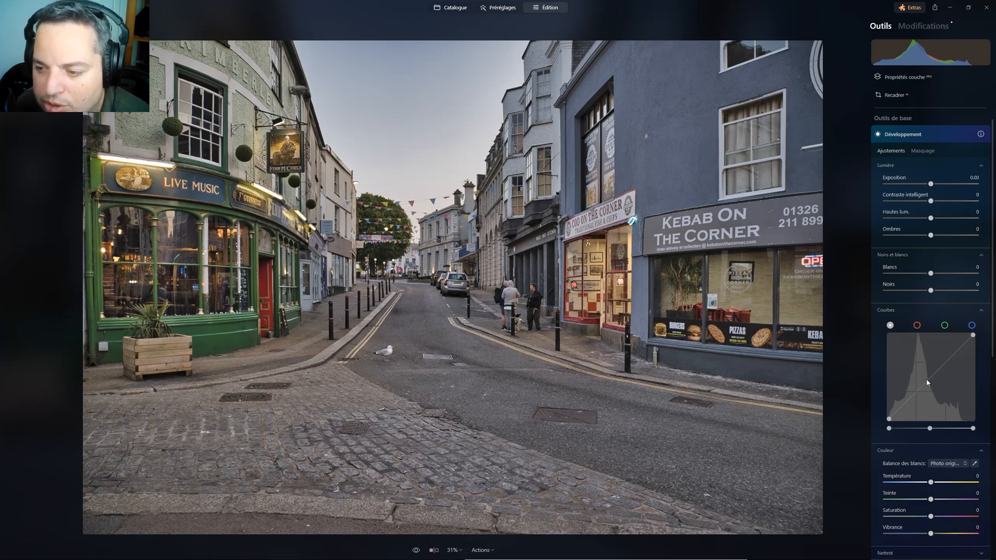
{"action": "left_click_drag", "start_coordinate": [928, 383], "coordinate": [934, 386]}
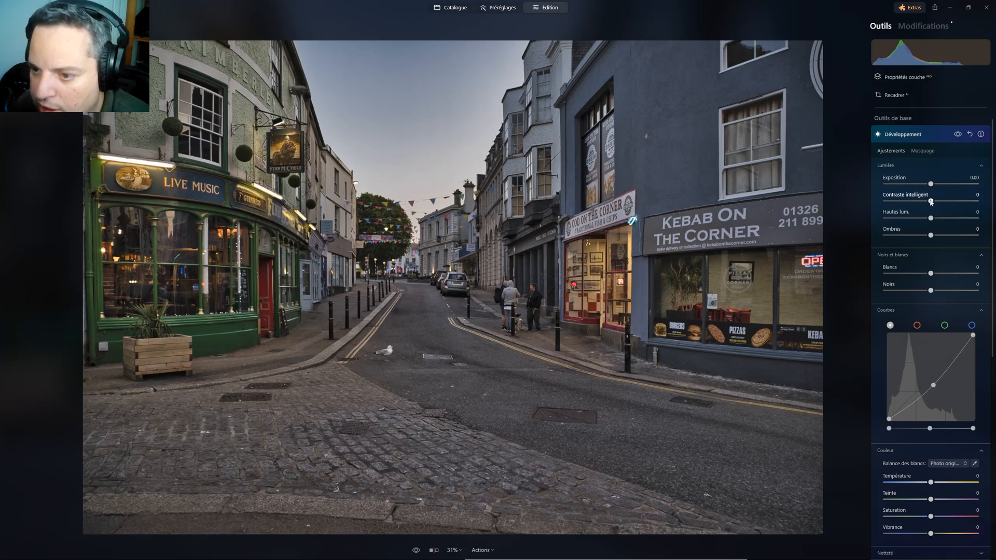
{"action": "left_click_drag", "start_coordinate": [938, 201], "coordinate": [942, 202]}
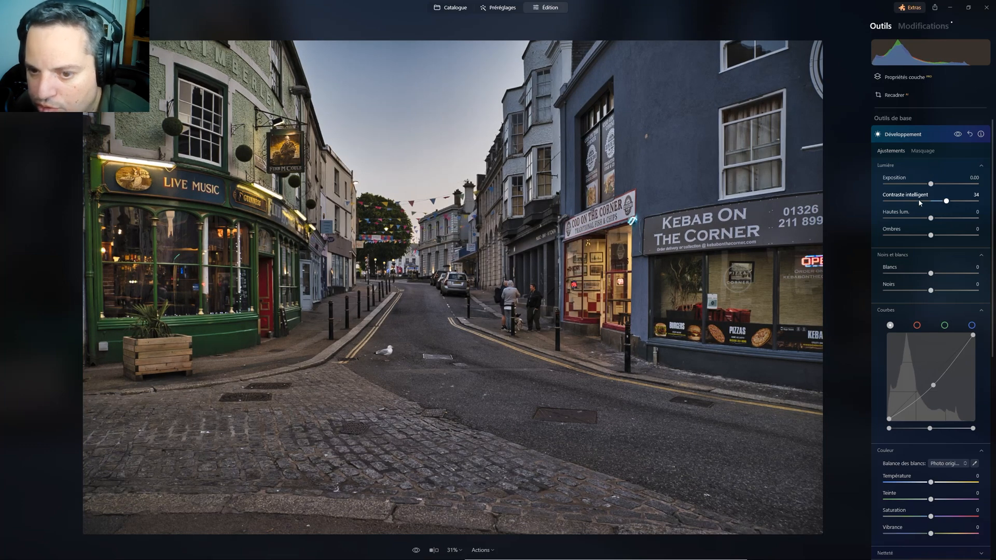
Step: Compare the photo with and without the Développement curve and contrast adjustments
{"action": "left_click", "coordinate": [957, 135]}
{"action": "left_click", "coordinate": [957, 134]}
{"action": "left_click", "coordinate": [956, 135]}
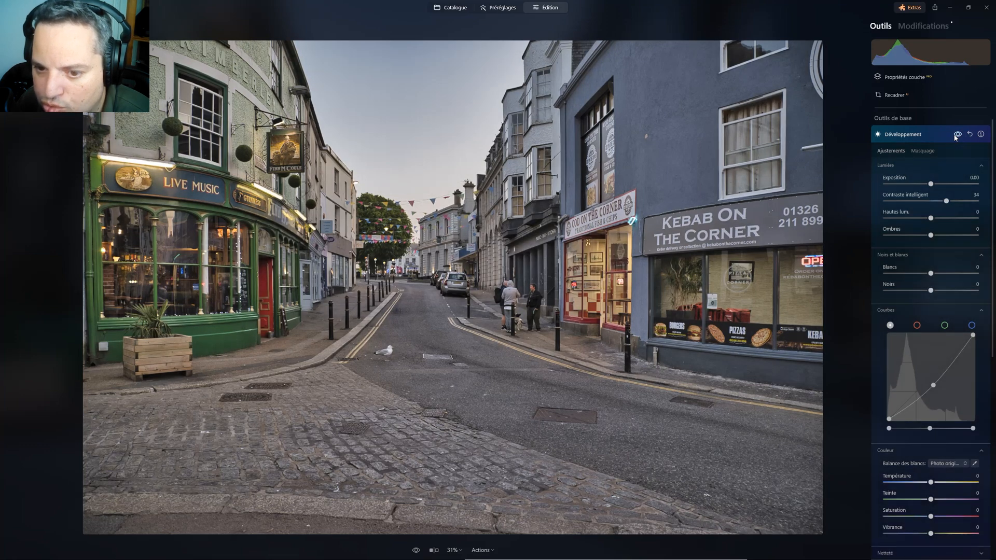
{"action": "left_click", "coordinate": [955, 135]}
{"action": "left_click", "coordinate": [956, 135]}
{"action": "left_click", "coordinate": [956, 134]}
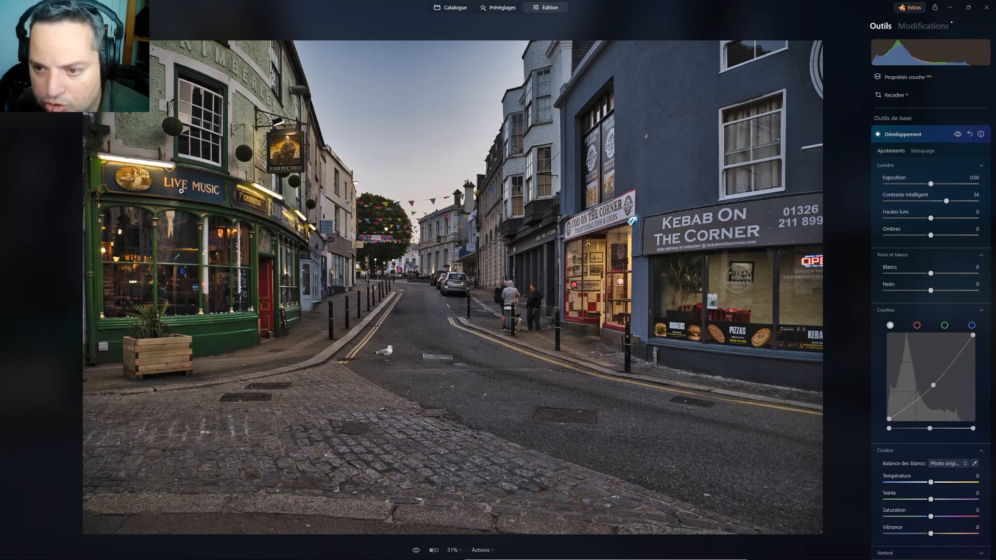
Step: Mask Développement with a radial gradient centred on the far end of the street, shaped as a wide, flat ellipse
{"action": "left_click", "coordinate": [923, 150]}
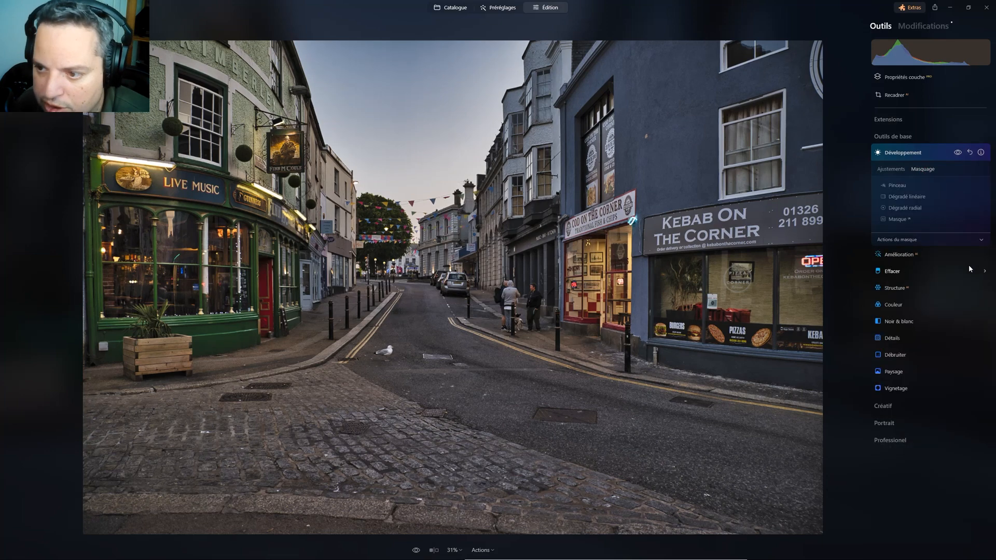
{"action": "left_click", "coordinate": [904, 208]}
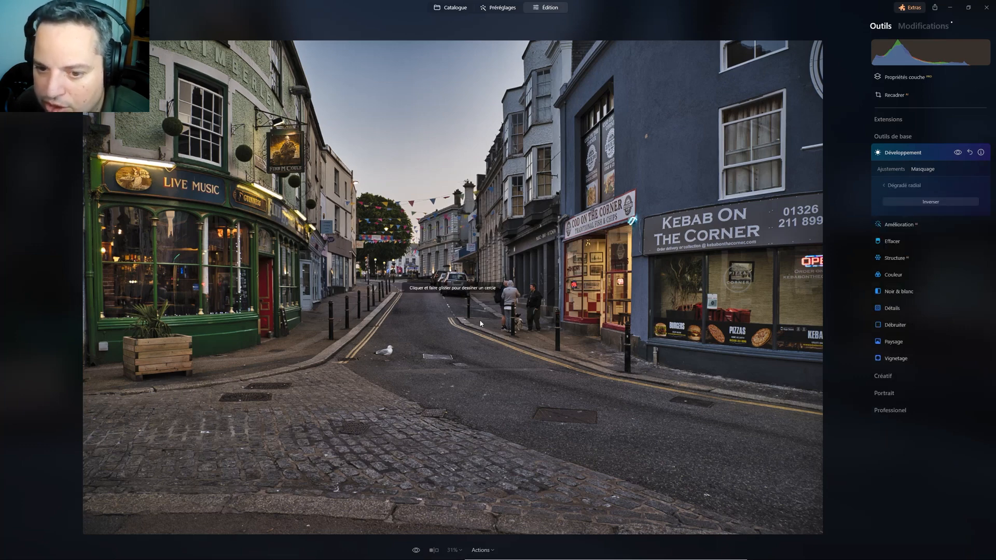
{"action": "mouse_move", "coordinate": [423, 273]}
{"action": "left_mouse_down"}
{"action": "mouse_move", "coordinate": [509, 334]}
{"action": "mouse_move", "coordinate": [468, 306]}
{"action": "mouse_move", "coordinate": [492, 312]}
{"action": "left_mouse_up"}
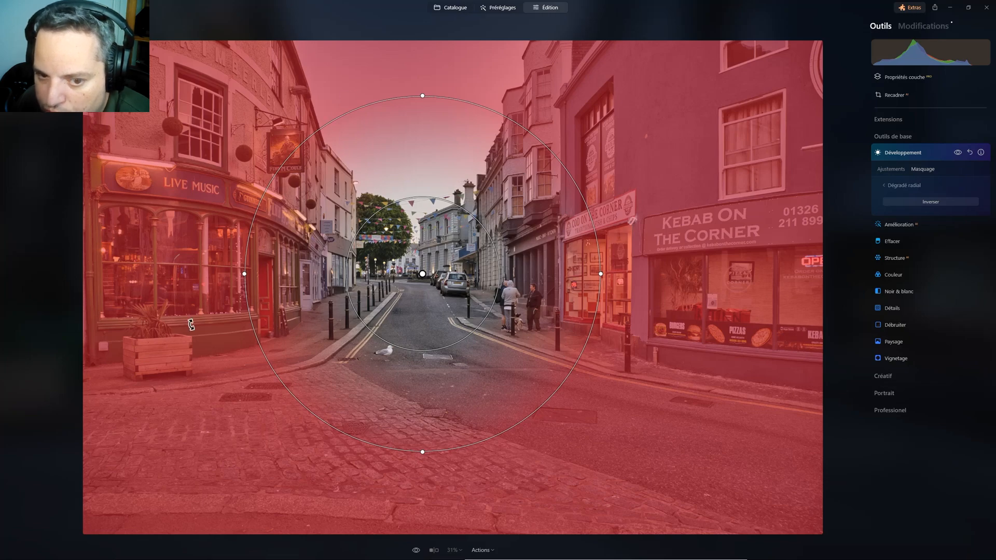
{"action": "left_click_drag", "start_coordinate": [246, 273], "coordinate": [119, 238]}
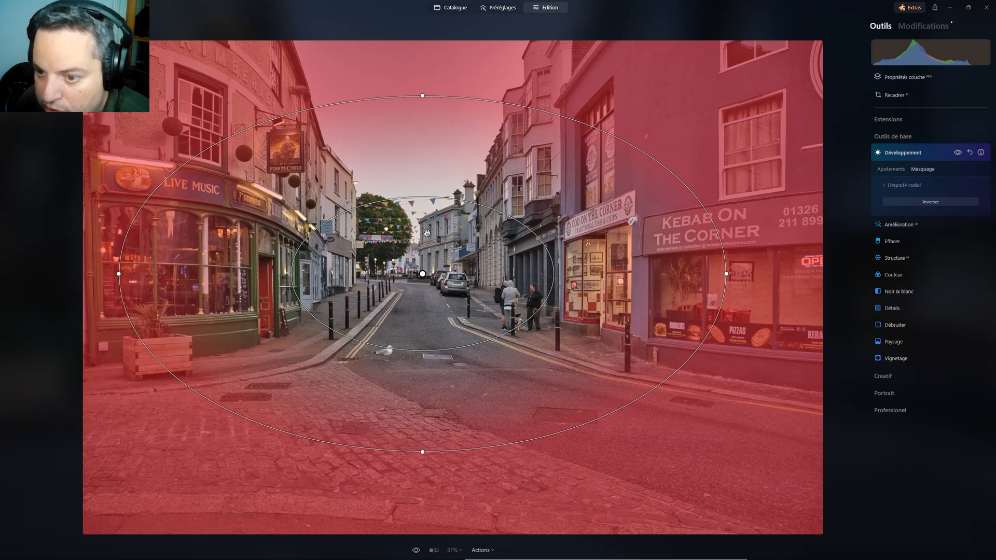
{"action": "left_click_drag", "start_coordinate": [421, 96], "coordinate": [409, 180]}
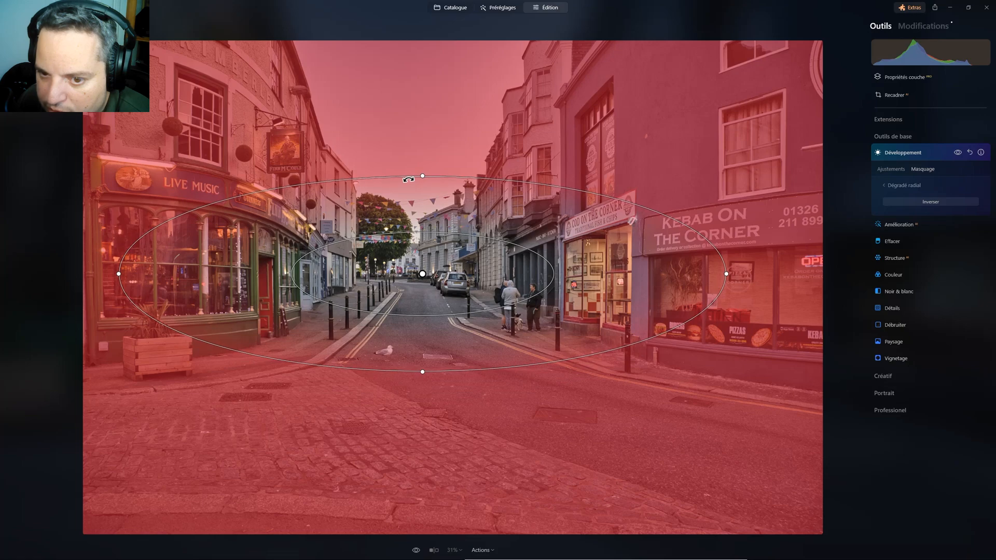
Step: Try the radial mask as a large oval, and as a small near-circular area around the parked cars
{"action": "mouse_move", "coordinate": [416, 230]}
{"action": "left_mouse_down"}
{"action": "mouse_move", "coordinate": [423, 252]}
{"action": "mouse_move", "coordinate": [424, 220]}
{"action": "mouse_move", "coordinate": [423, 245]}
{"action": "left_mouse_up"}
{"action": "left_click_drag", "start_coordinate": [427, 200], "coordinate": [436, 82]}
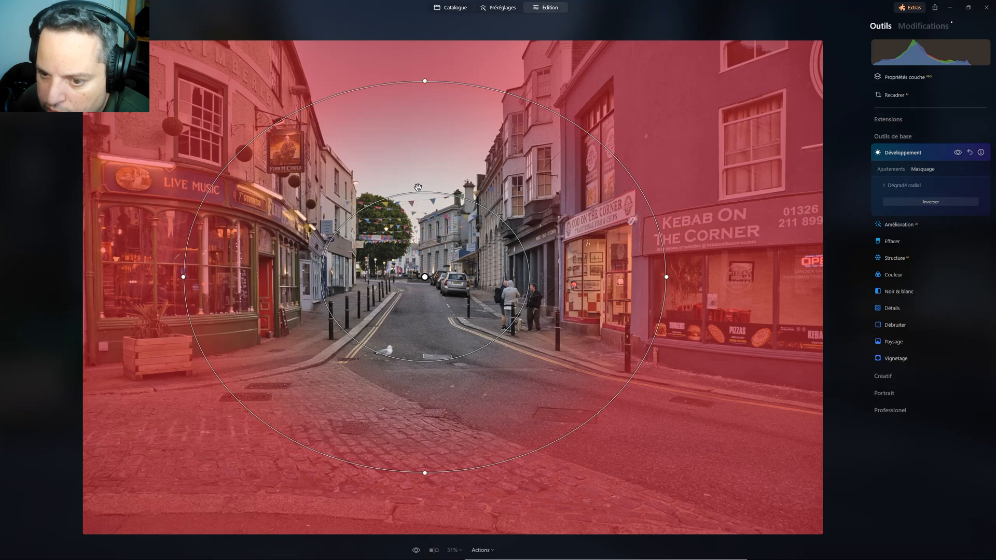
{"action": "left_click_drag", "start_coordinate": [419, 195], "coordinate": [424, 253]}
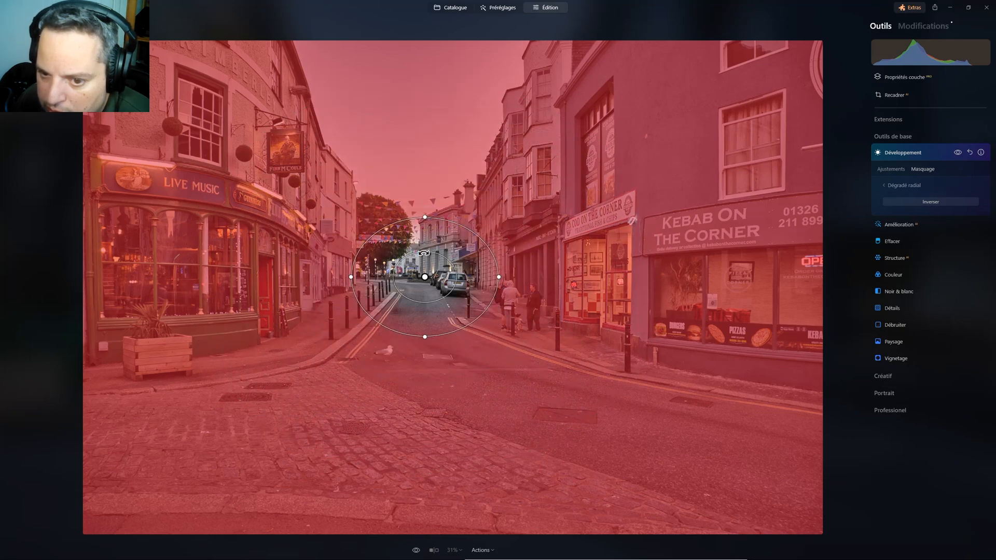
{"action": "left_click_drag", "start_coordinate": [424, 214], "coordinate": [427, 148]}
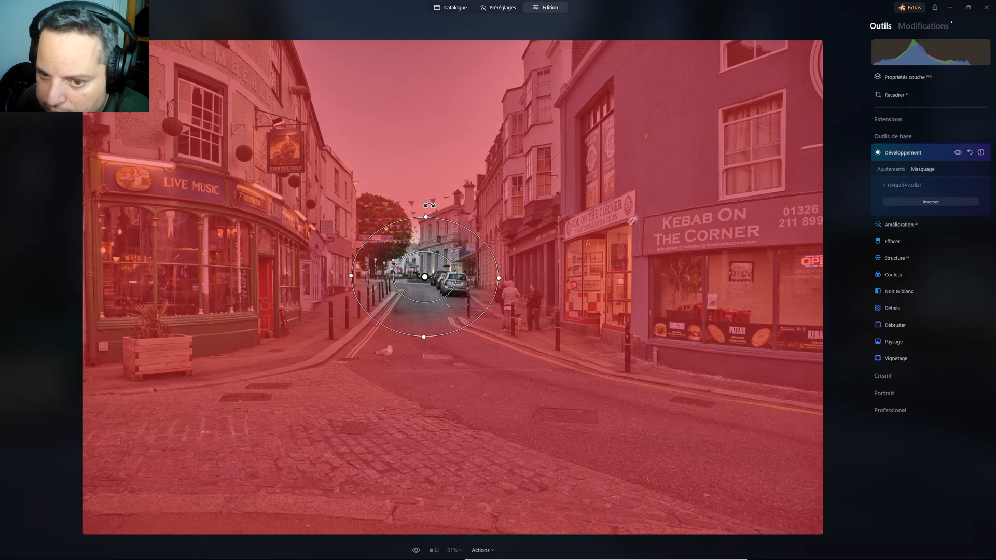
{"action": "left_click_drag", "start_coordinate": [423, 335], "coordinate": [424, 355]}
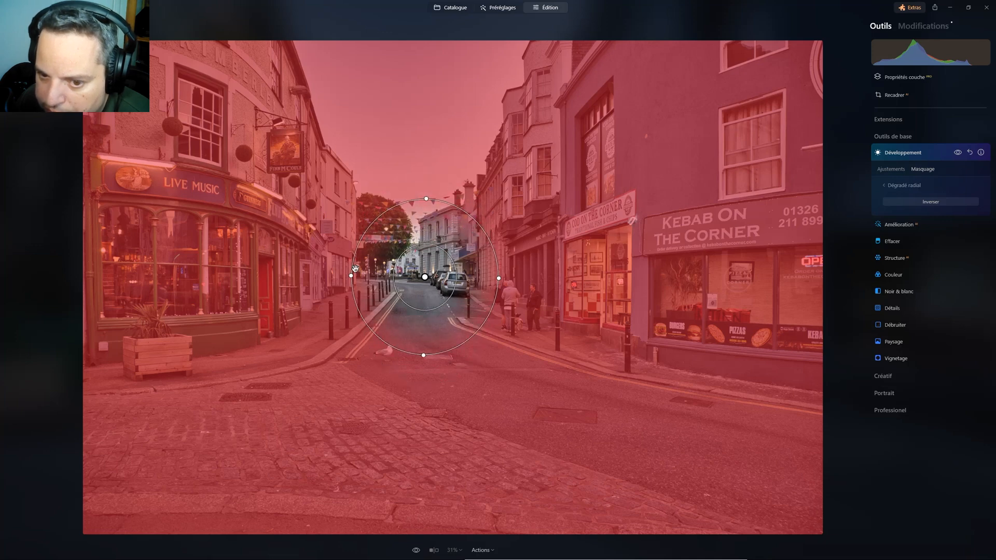
Step: Stretch the radial mask across both shopfronts, make it taller, and shift it slightly down the road
{"action": "left_click_drag", "start_coordinate": [352, 276], "coordinate": [111, 272]}
{"action": "left_click_drag", "start_coordinate": [424, 354], "coordinate": [423, 411]}
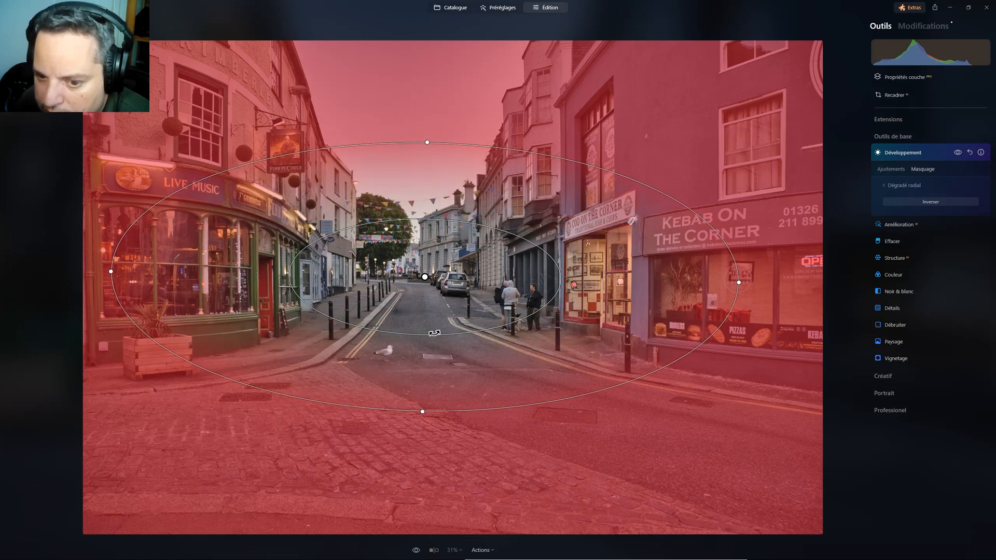
{"action": "mouse_move", "coordinate": [435, 340]}
{"action": "left_mouse_down"}
{"action": "mouse_move", "coordinate": [442, 359]}
{"action": "mouse_move", "coordinate": [557, 367]}
{"action": "mouse_move", "coordinate": [419, 351]}
{"action": "mouse_move", "coordinate": [436, 351]}
{"action": "left_mouse_up"}
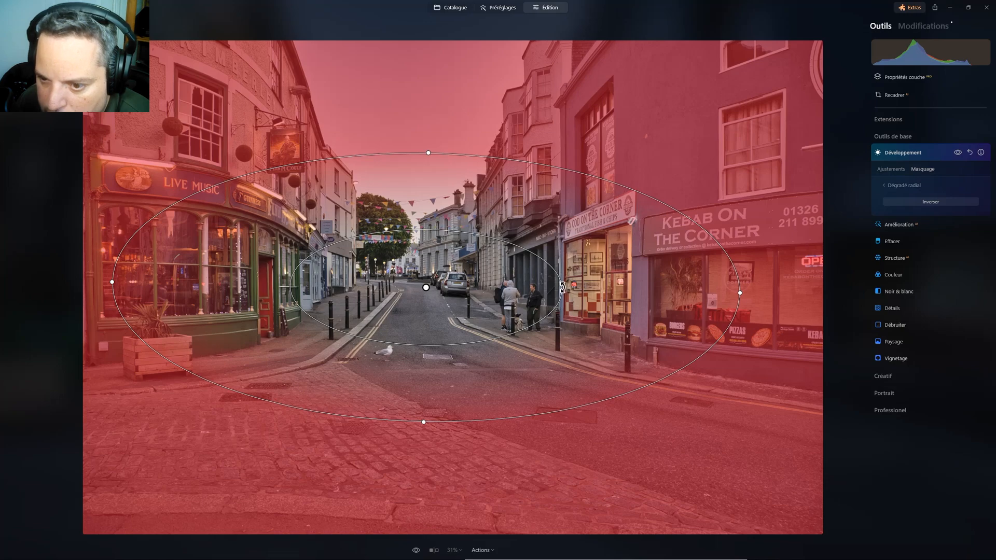
Step: Refine the radial mask into a slightly narrower, taller ellipse, move it lower on the road, and return to the Développement adjustments
{"action": "left_click_drag", "start_coordinate": [561, 289], "coordinate": [508, 292]}
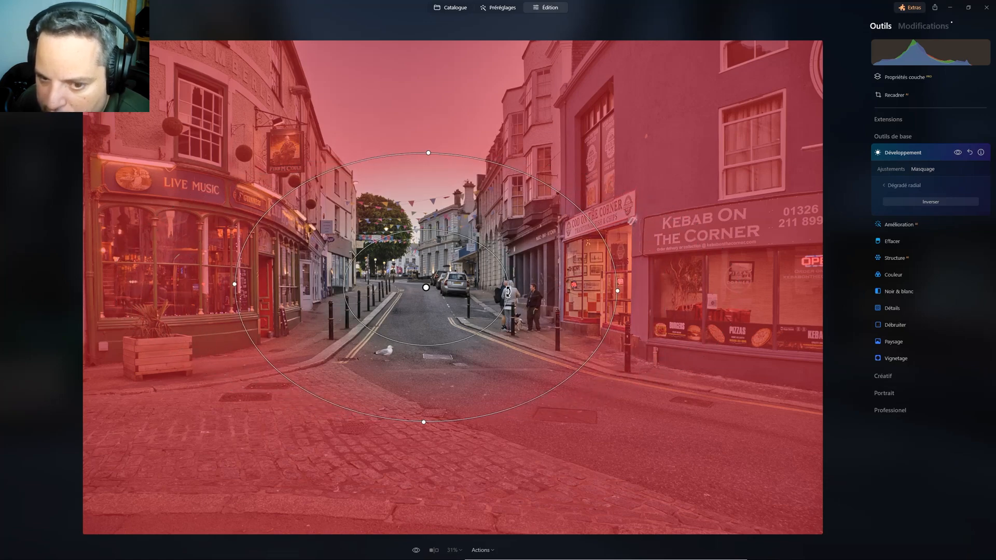
{"action": "left_click_drag", "start_coordinate": [428, 153], "coordinate": [427, 189]}
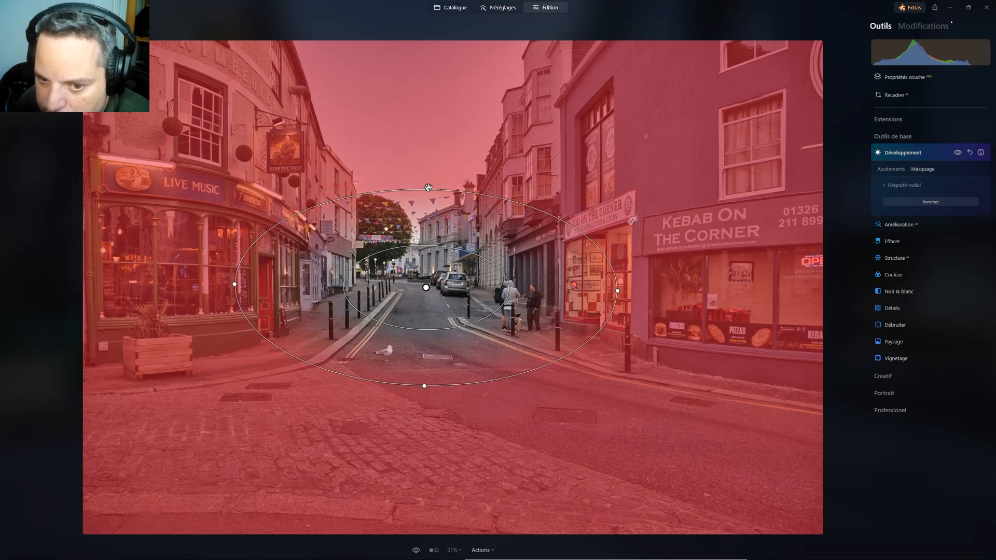
{"action": "left_click_drag", "start_coordinate": [237, 284], "coordinate": [152, 288]}
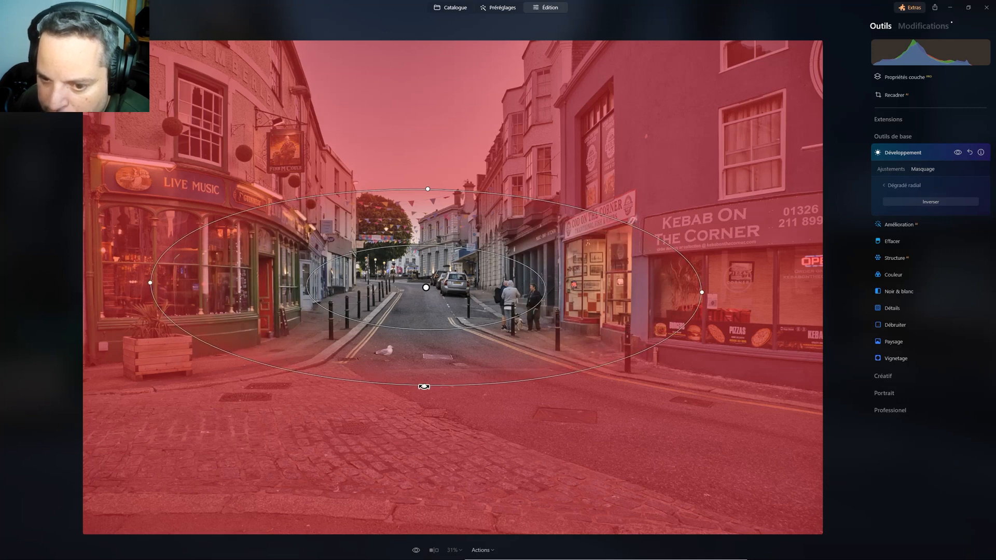
{"action": "left_click_drag", "start_coordinate": [424, 386], "coordinate": [427, 448]}
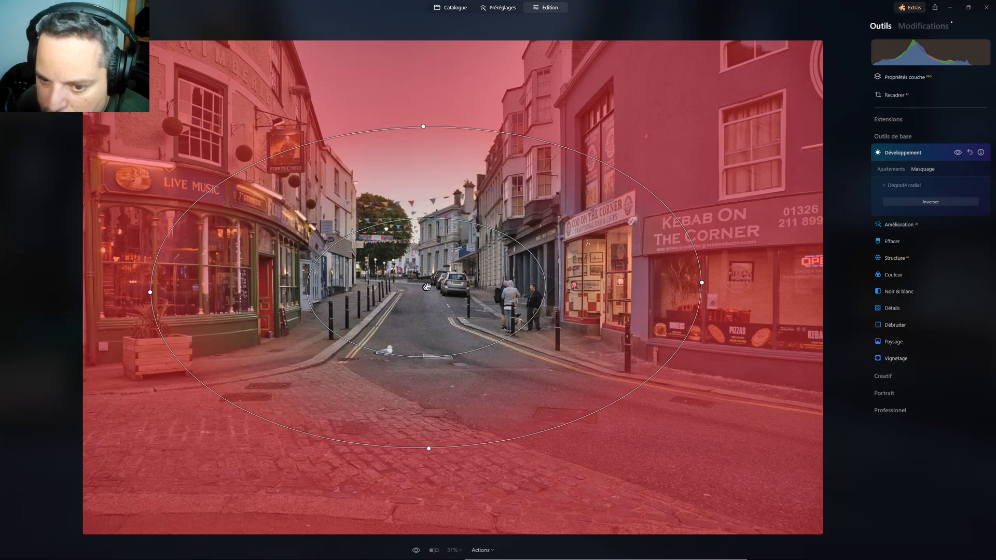
{"action": "left_click_drag", "start_coordinate": [425, 288], "coordinate": [426, 308]}
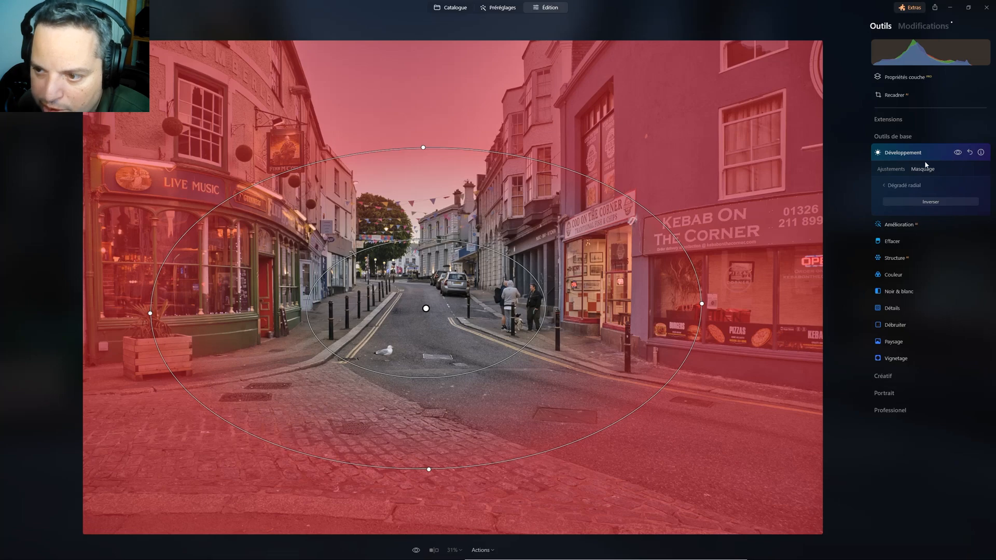
{"action": "left_click", "coordinate": [894, 169]}
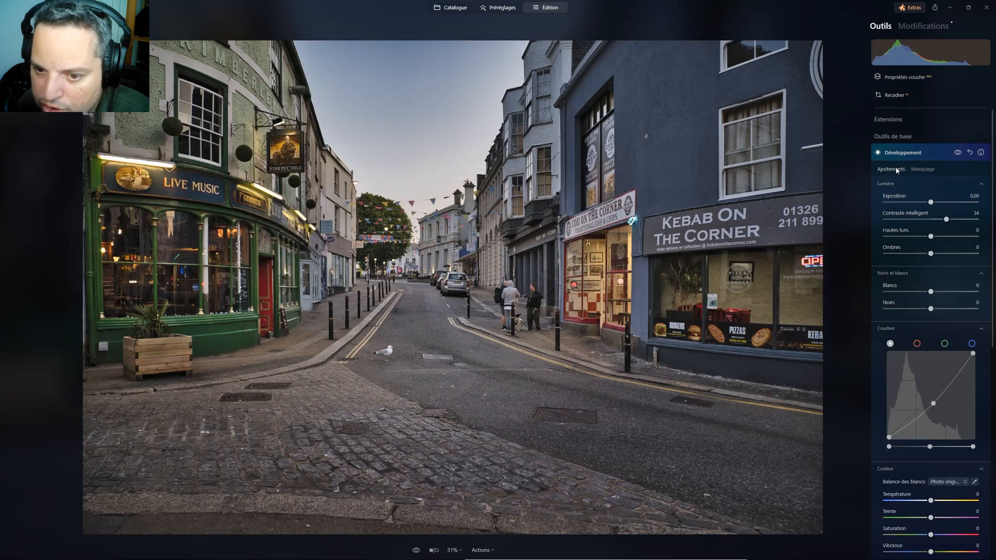
Step: Compare the street photo repeatedly with and without the masked Développement darkening, and close the tool
{"action": "left_click", "coordinate": [958, 153]}
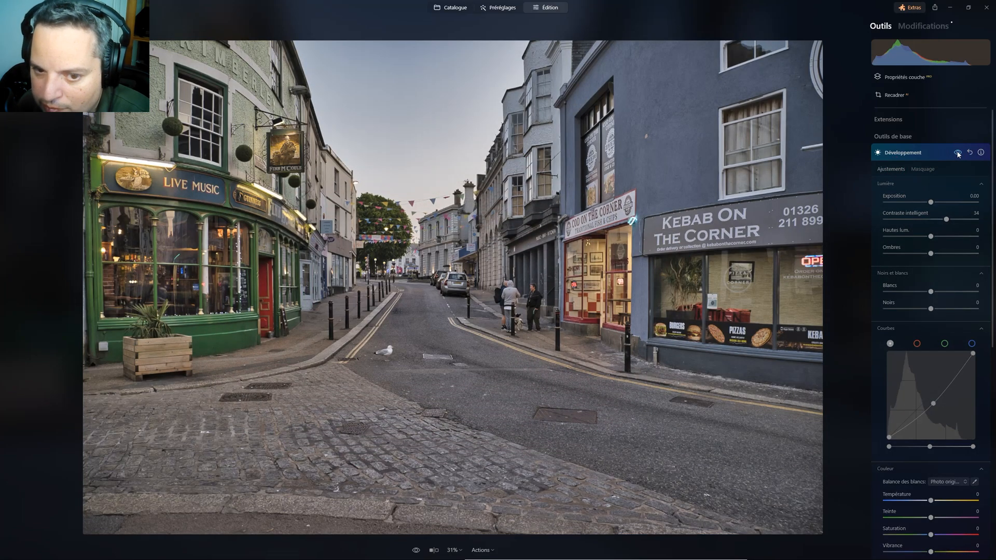
{"action": "left_click", "coordinate": [957, 153]}
{"action": "left_click", "coordinate": [958, 153]}
{"action": "left_click", "coordinate": [958, 153]}
{"action": "left_click", "coordinate": [957, 153]}
{"action": "left_click", "coordinate": [958, 153]}
{"action": "left_click", "coordinate": [958, 153]}
{"action": "left_click", "coordinate": [958, 153]}
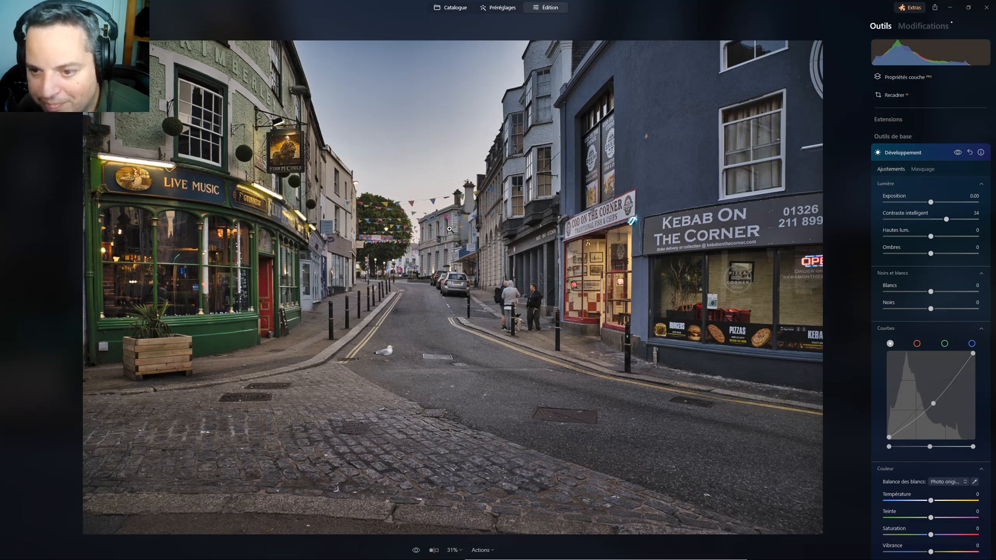
{"action": "left_click", "coordinate": [958, 153]}
{"action": "left_click", "coordinate": [957, 153]}
{"action": "left_click", "coordinate": [957, 152]}
{"action": "left_click", "coordinate": [958, 153]}
{"action": "left_click", "coordinate": [958, 152]}
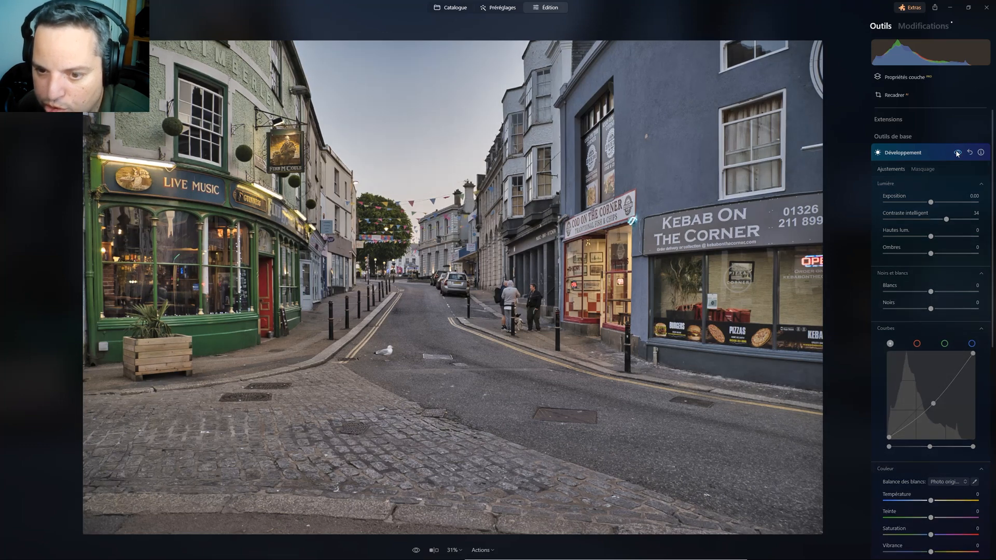
{"action": "left_click", "coordinate": [958, 152]}
{"action": "left_click", "coordinate": [958, 152]}
{"action": "left_click", "coordinate": [957, 153]}
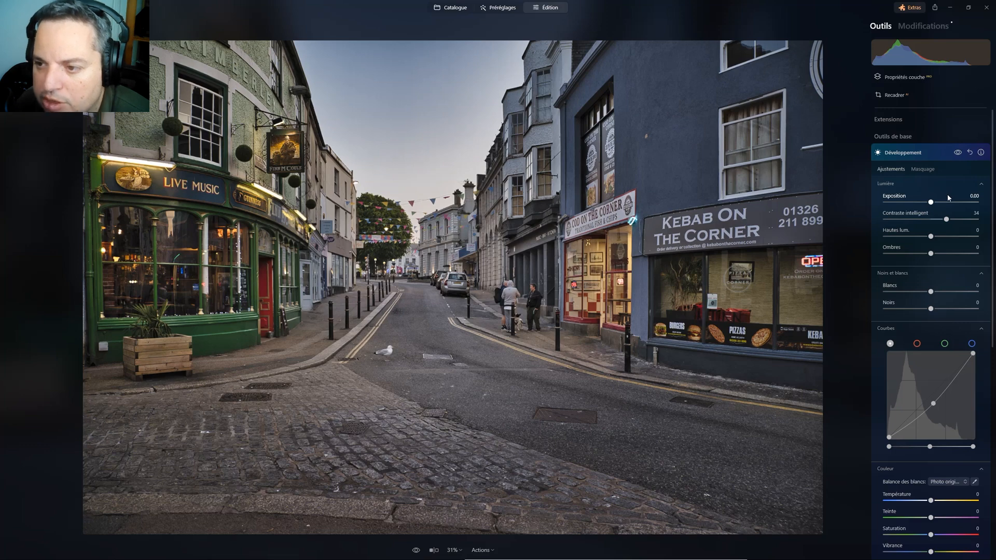
{"action": "left_click", "coordinate": [902, 155]}
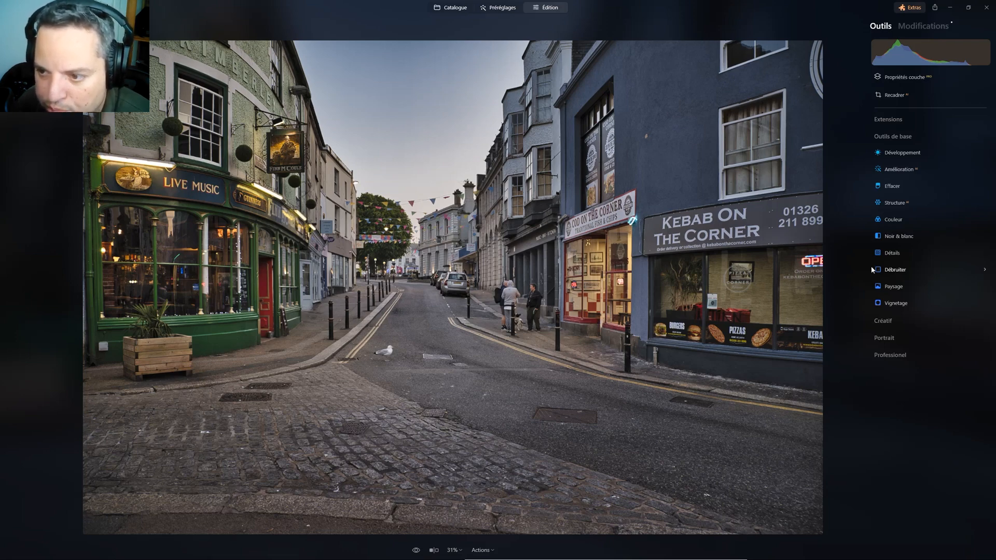
Step: Apply the creative Spectaculaire effect with Quantité at 39 and open its masking options
{"action": "left_click", "coordinate": [923, 320]}
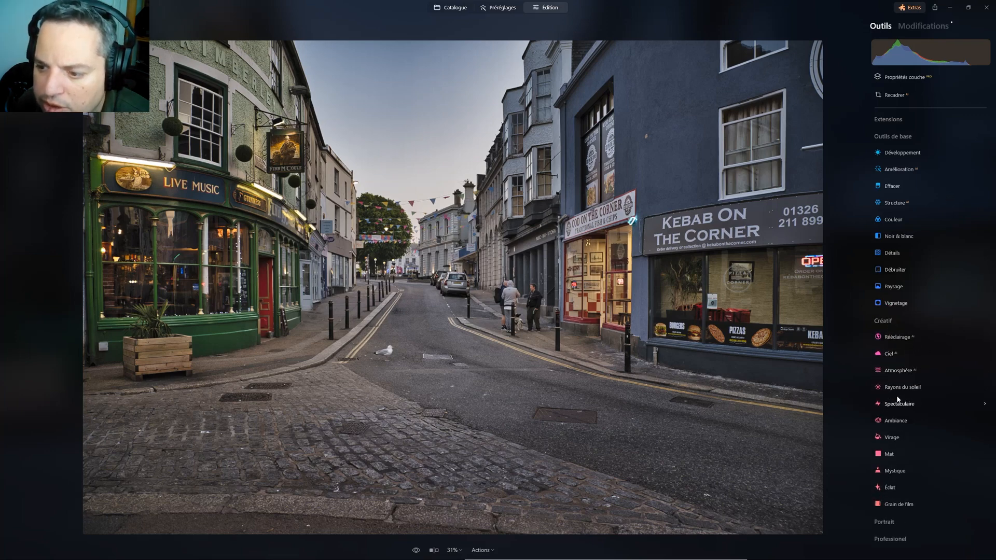
{"action": "left_click", "coordinate": [897, 404]}
{"action": "left_click_drag", "start_coordinate": [887, 447], "coordinate": [925, 451]}
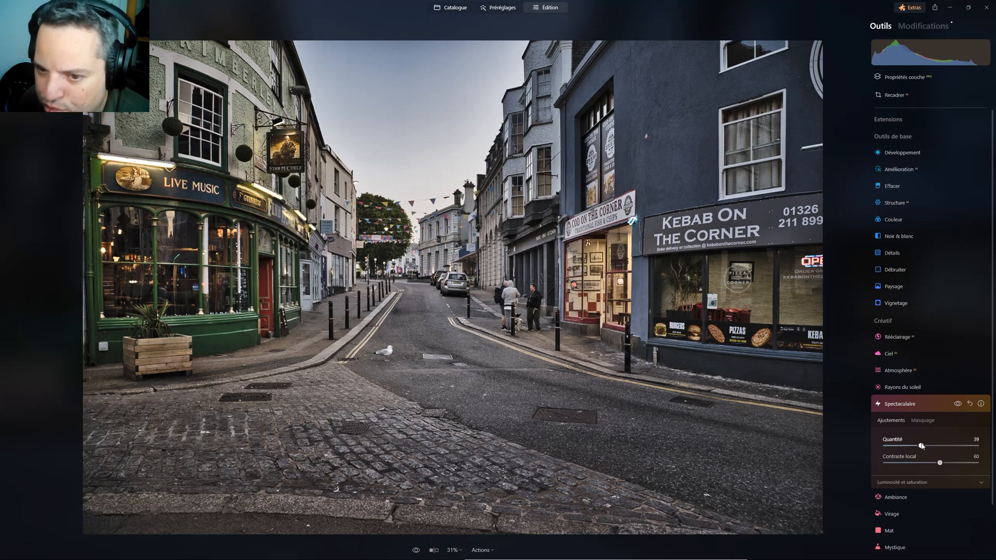
{"action": "mouse_move", "coordinate": [921, 448]}
{"action": "left_mouse_down"}
{"action": "mouse_move", "coordinate": [892, 445]}
{"action": "mouse_move", "coordinate": [908, 446]}
{"action": "left_mouse_up"}
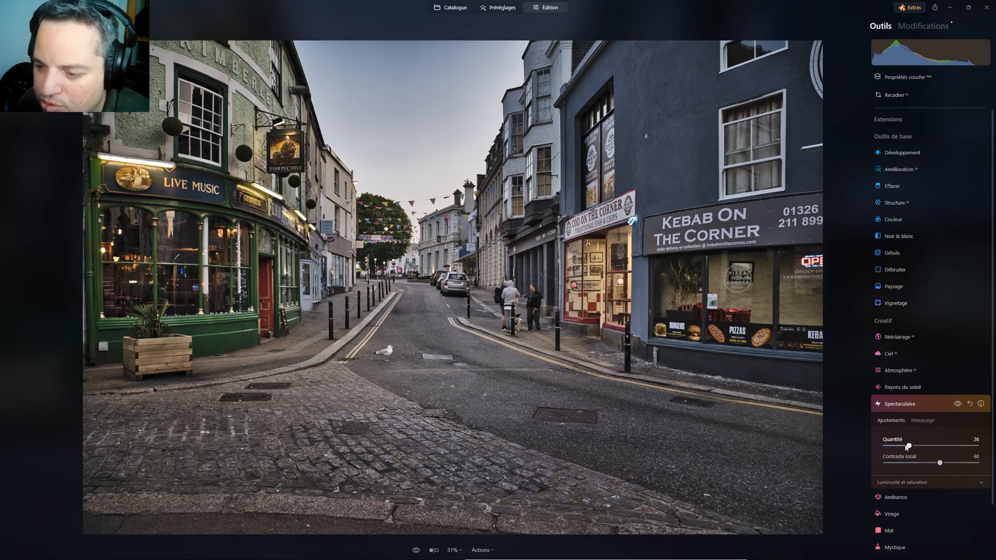
{"action": "mouse_move", "coordinate": [908, 445]}
{"action": "left_mouse_down"}
{"action": "mouse_move", "coordinate": [935, 445]}
{"action": "mouse_move", "coordinate": [921, 446]}
{"action": "left_mouse_up"}
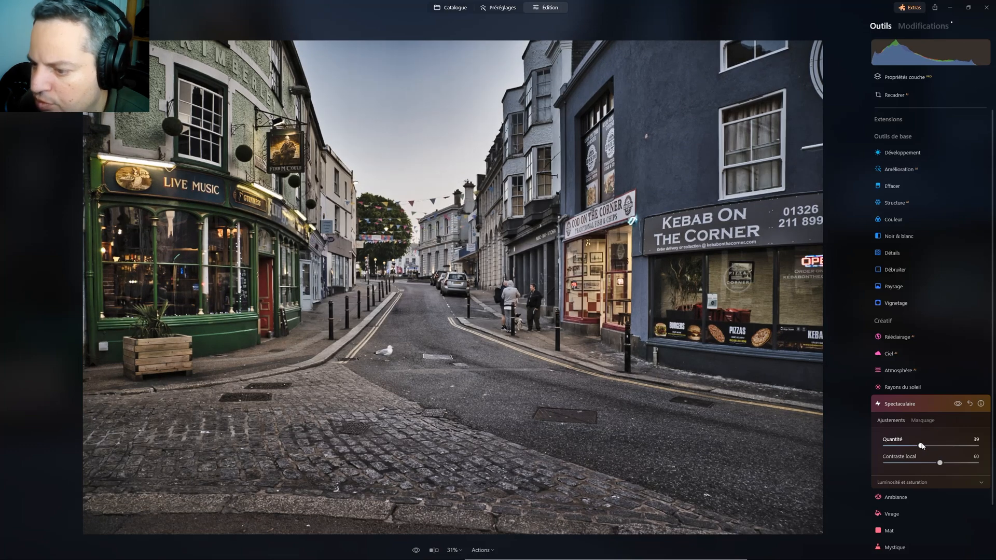
{"action": "left_click", "coordinate": [926, 422]}
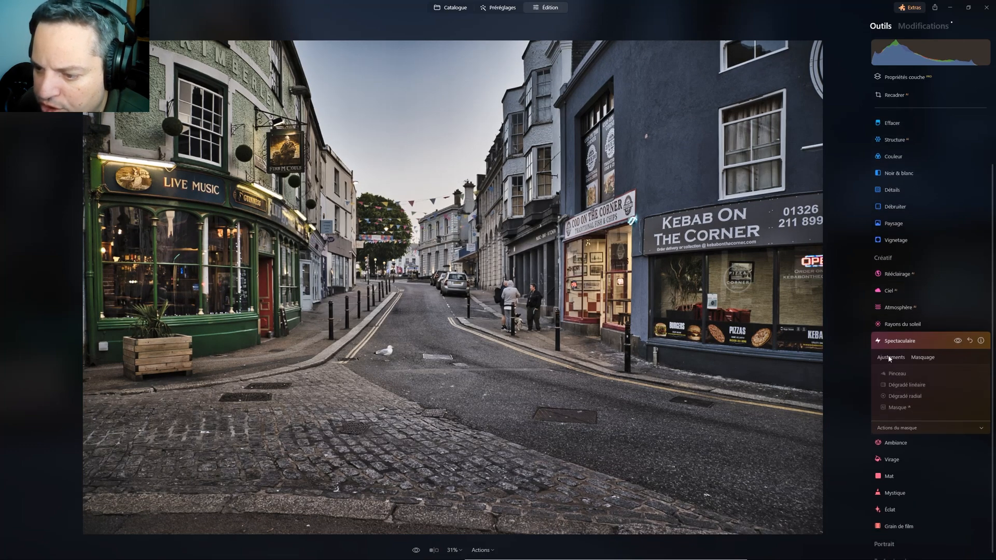
Step: Mask Spectaculaire with a radial gradient centred on the road, flatten it into a wide ellipse, and return to the effect's adjustments
{"action": "left_click", "coordinate": [906, 397]}
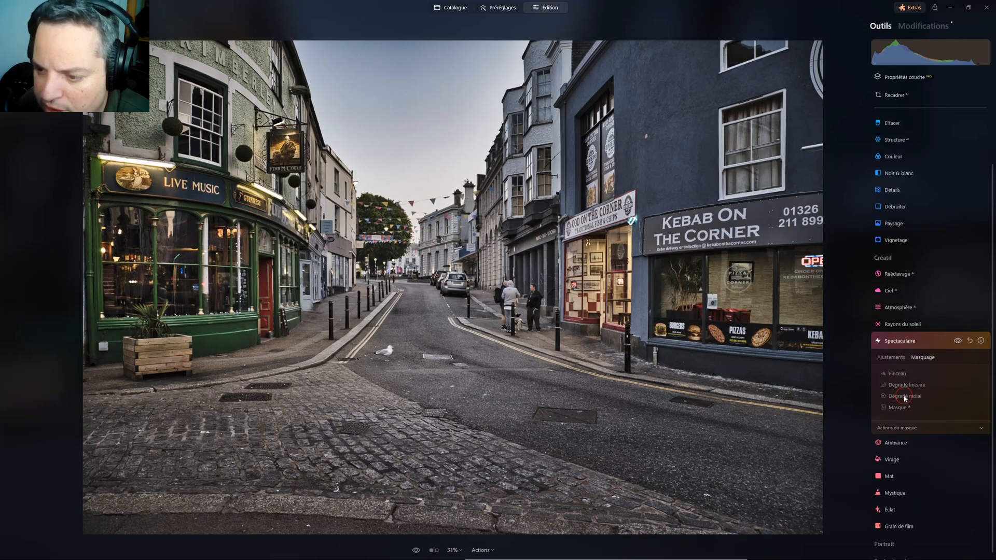
{"action": "mouse_move", "coordinate": [432, 254]}
{"action": "left_mouse_down"}
{"action": "mouse_move", "coordinate": [527, 336]}
{"action": "mouse_move", "coordinate": [519, 284]}
{"action": "mouse_move", "coordinate": [534, 259]}
{"action": "mouse_move", "coordinate": [542, 346]}
{"action": "left_mouse_up"}
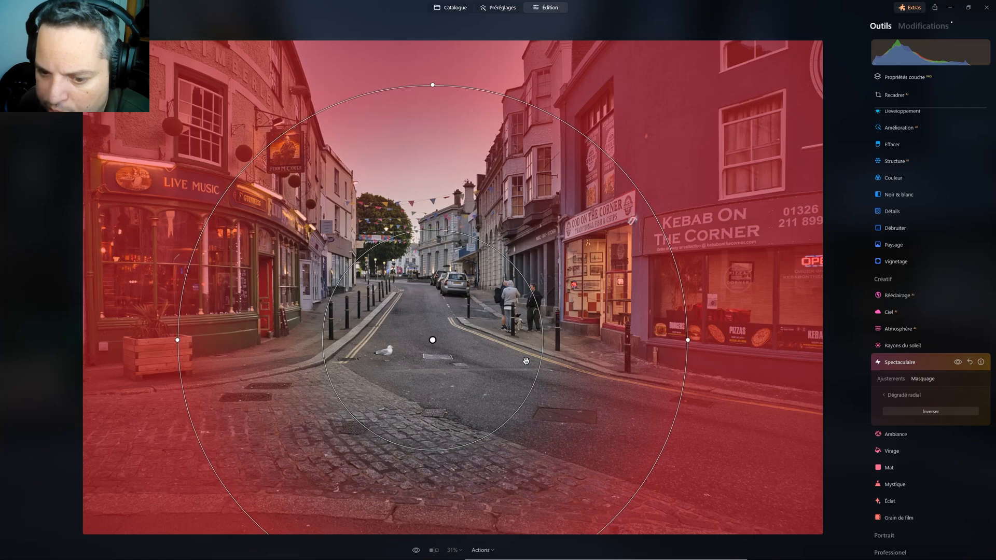
{"action": "left_click_drag", "start_coordinate": [439, 452], "coordinate": [441, 450]}
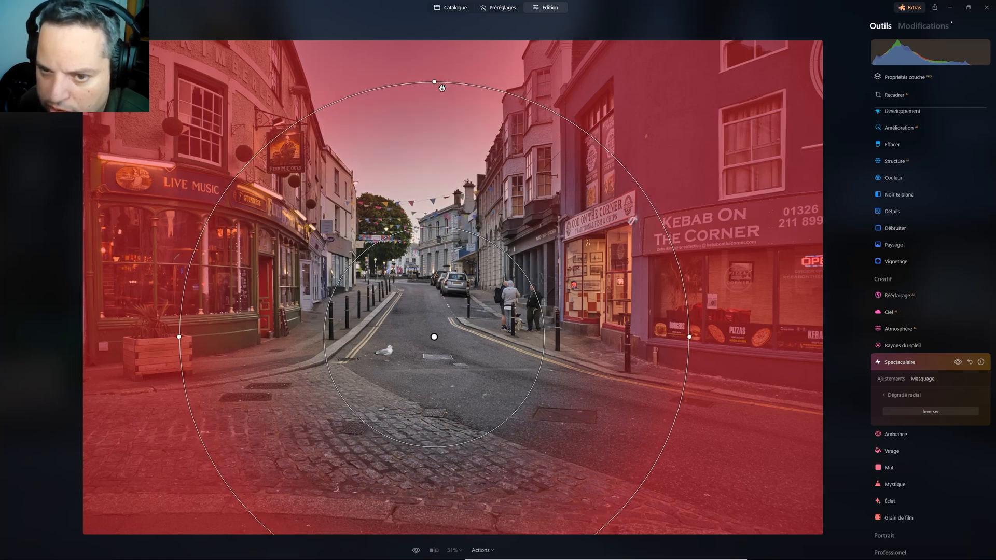
{"action": "left_click_drag", "start_coordinate": [436, 83], "coordinate": [428, 160]}
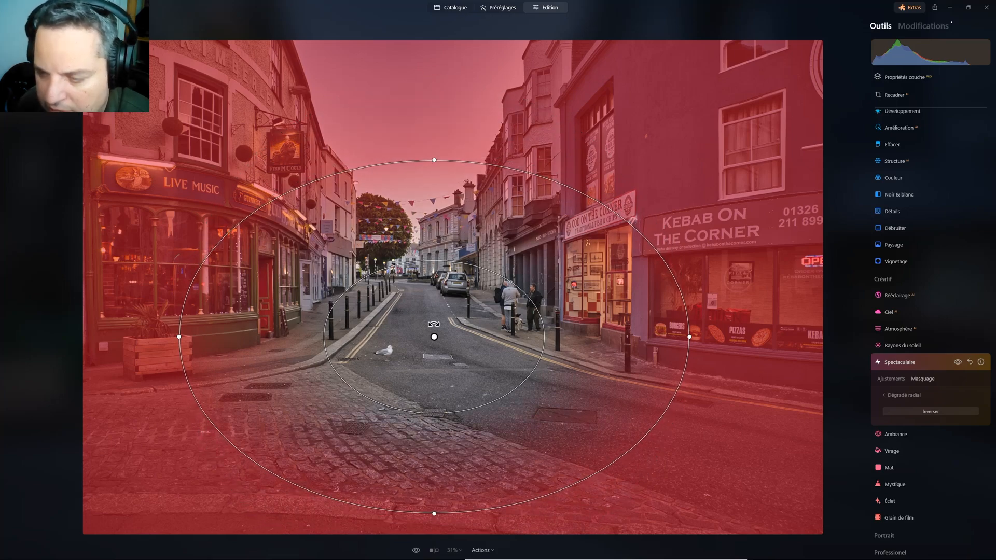
{"action": "left_click", "coordinate": [890, 379]}
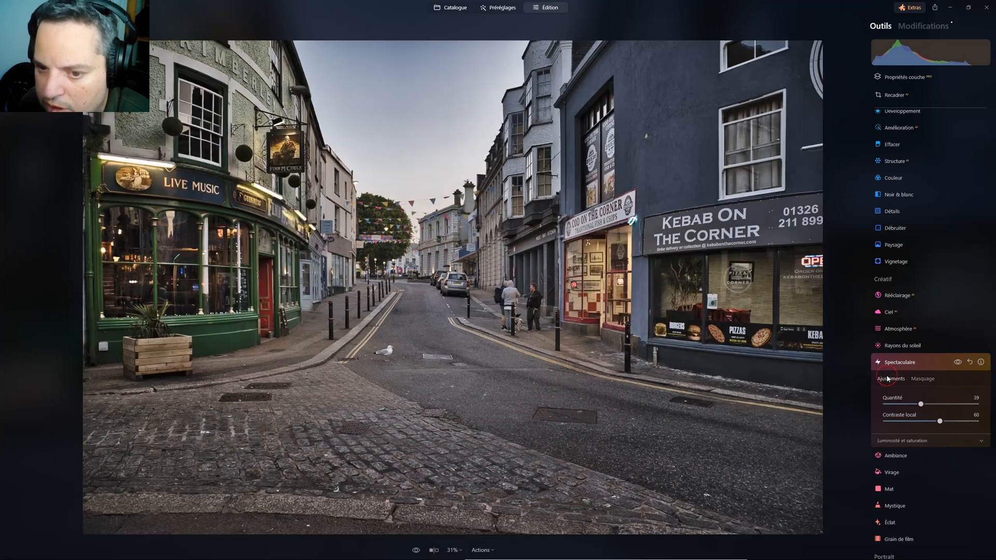
Step: Compare the photo with and without Spectaculaire, and reduce the effect's Quantité to 29
{"action": "left_click", "coordinate": [957, 362]}
{"action": "left_click", "coordinate": [957, 362]}
{"action": "left_click", "coordinate": [957, 362]}
{"action": "left_click_drag", "start_coordinate": [921, 404], "coordinate": [860, 403]}
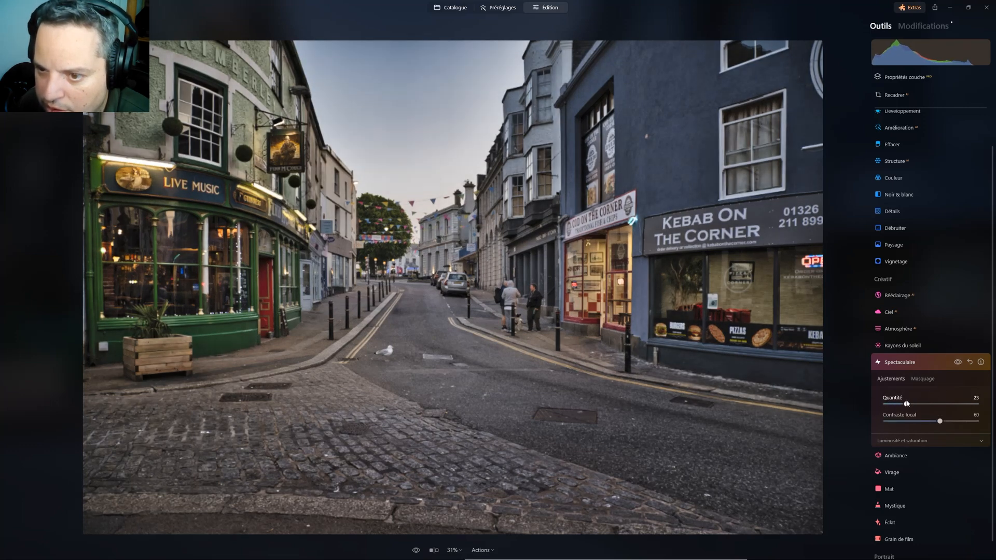
{"action": "left_click_drag", "start_coordinate": [886, 404], "coordinate": [912, 404]}
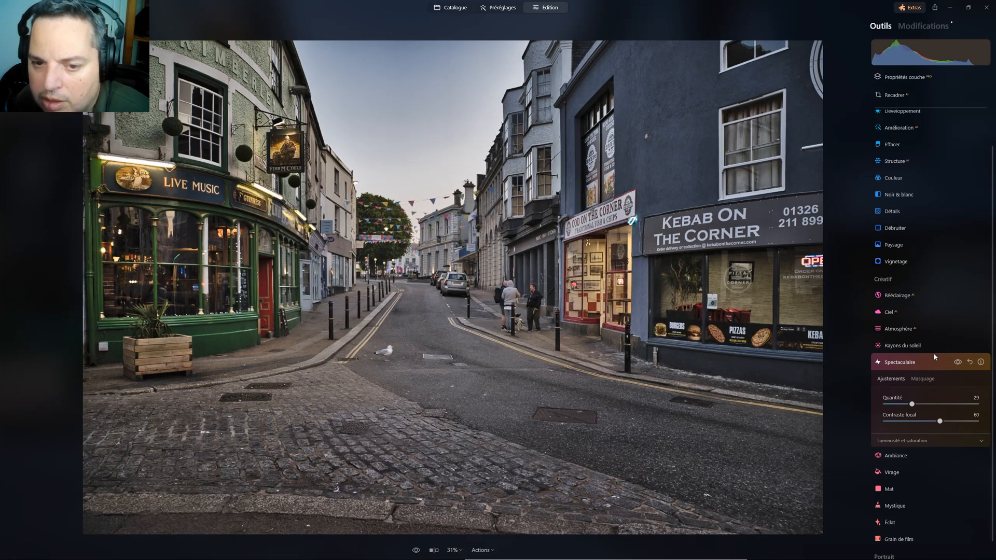
Step: Display the Spectaculaire mask overlay, look at the brush's erase mode and settings, and close the tool
{"action": "left_click", "coordinate": [922, 379]}
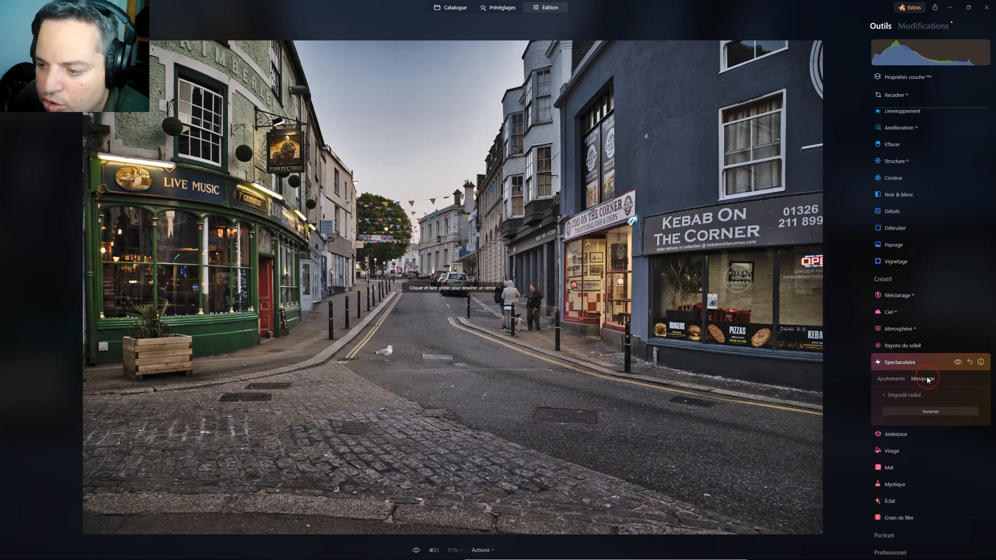
{"action": "left_click", "coordinate": [904, 396]}
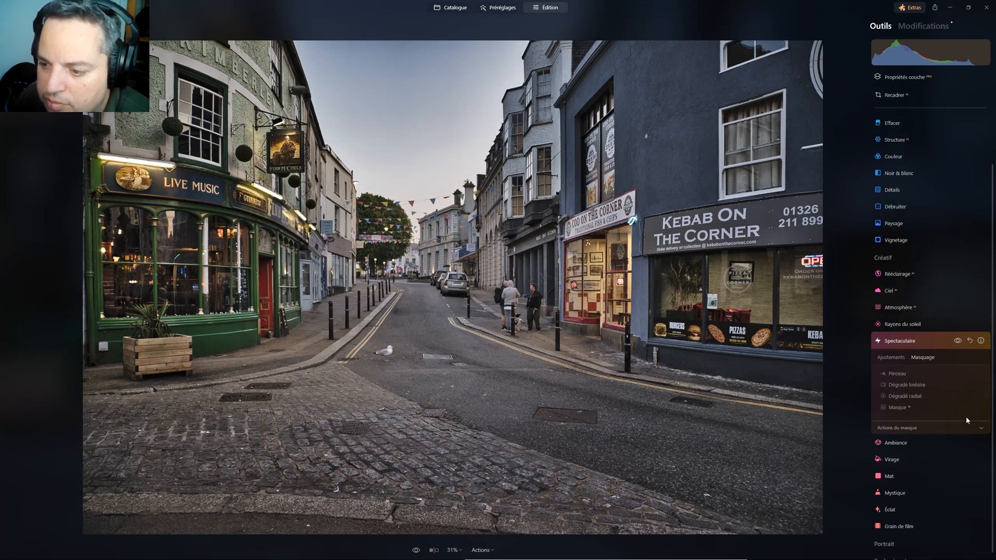
{"action": "left_click", "coordinate": [926, 428]}
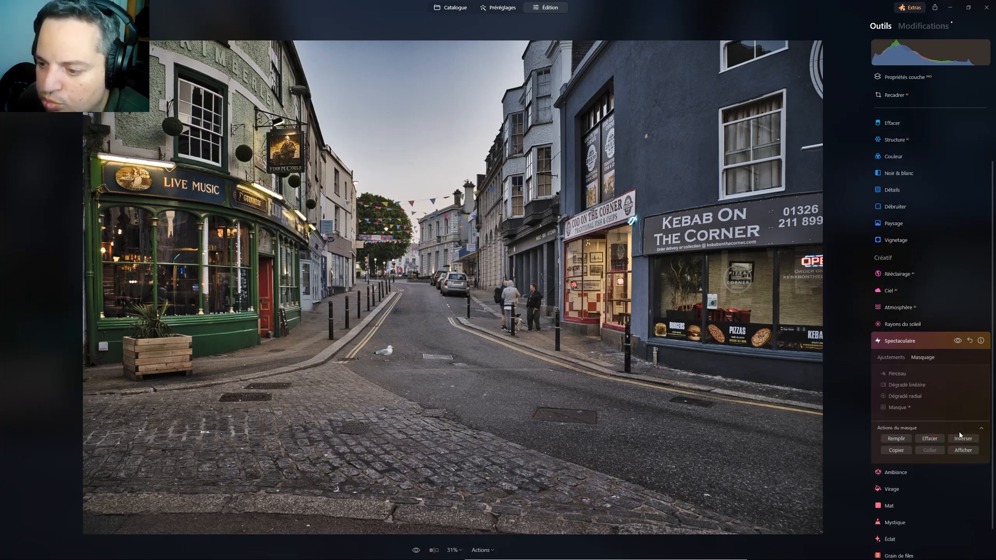
{"action": "left_click", "coordinate": [970, 451]}
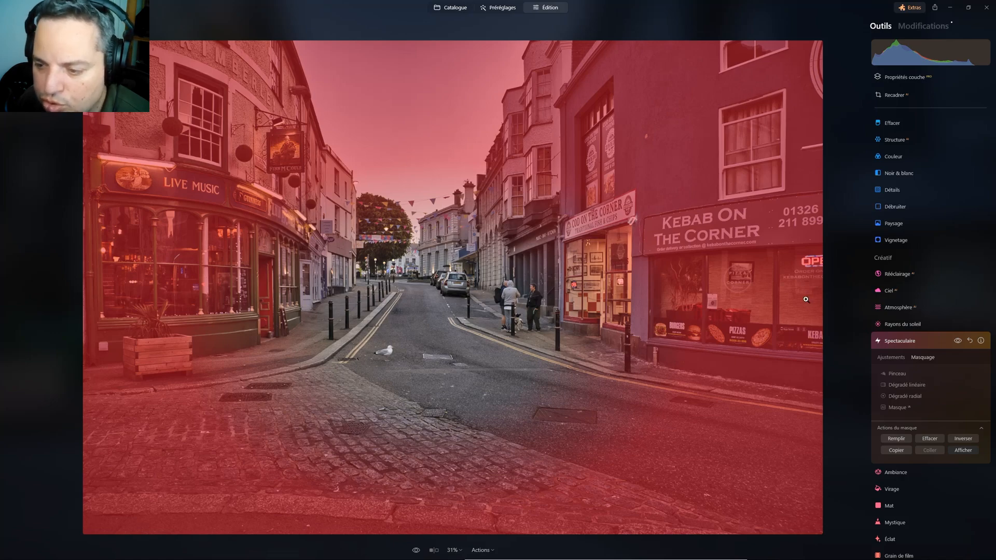
{"action": "left_click", "coordinate": [899, 374]}
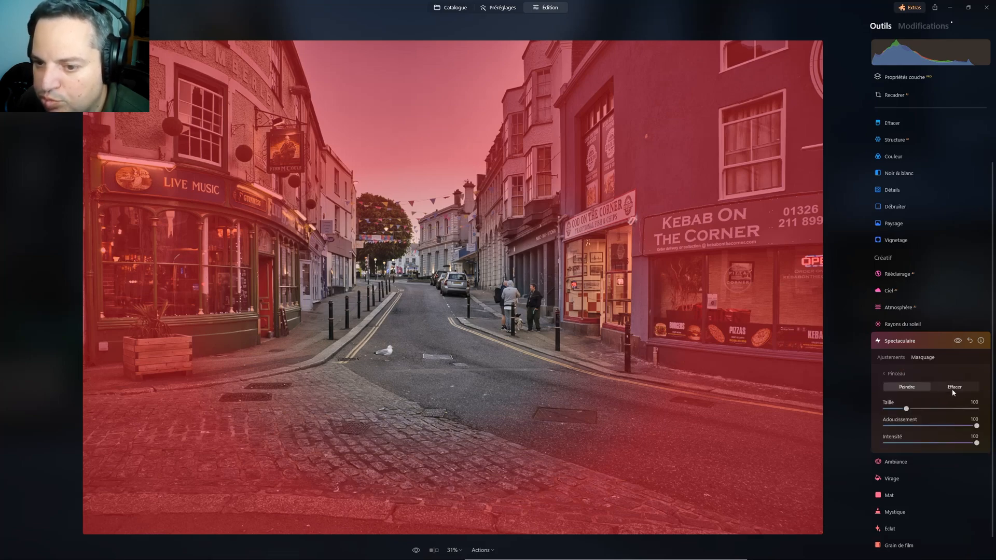
{"action": "left_click", "coordinate": [953, 388]}
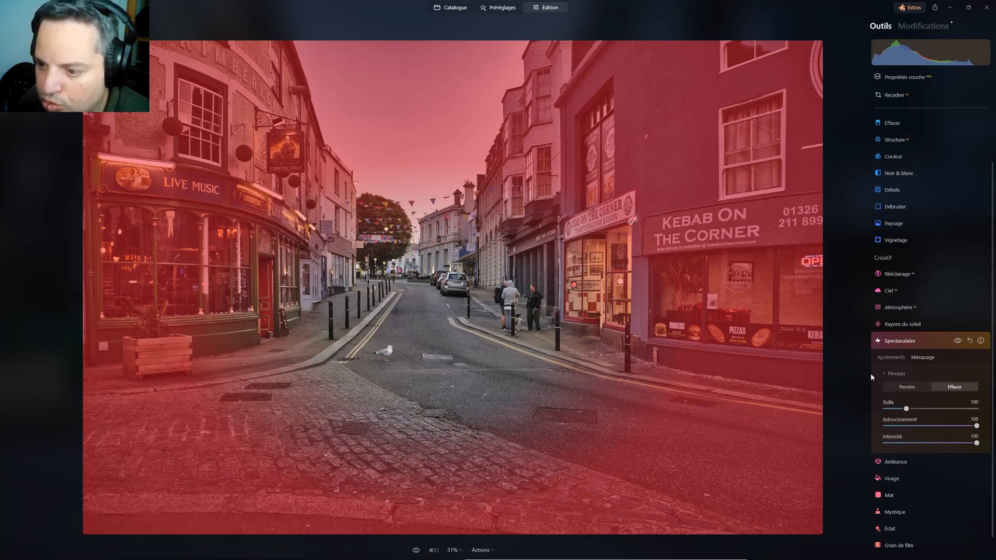
{"action": "left_click", "coordinate": [888, 374]}
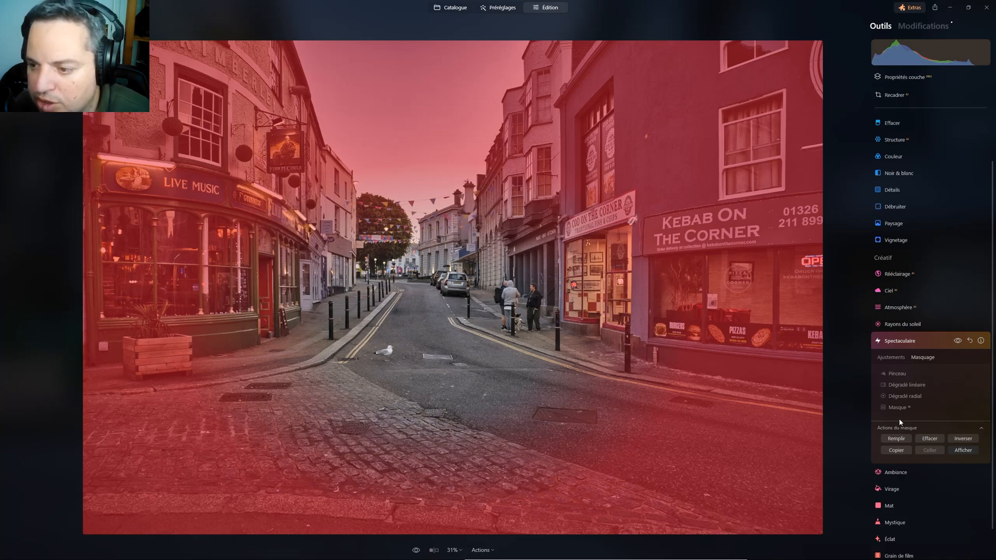
{"action": "left_click", "coordinate": [893, 341]}
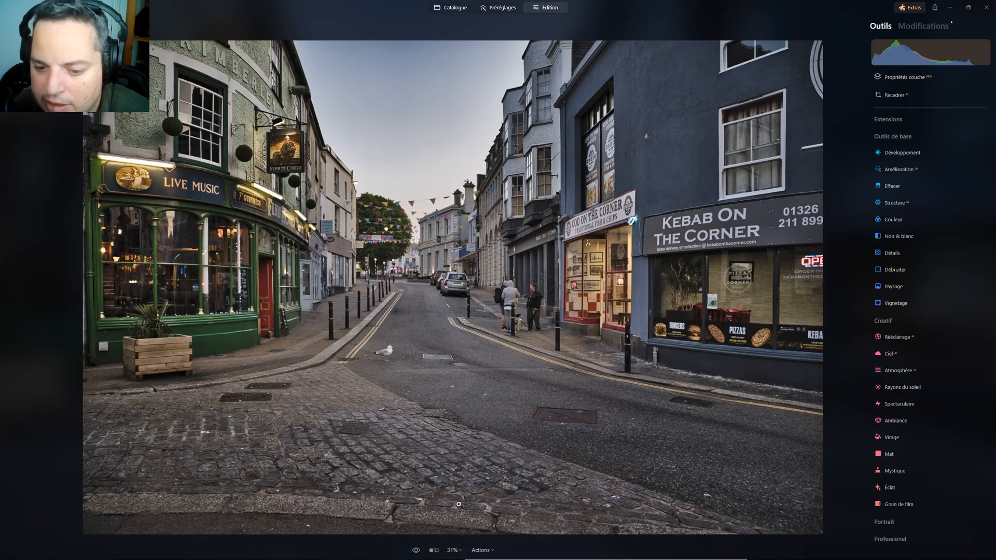
Step: Compare the original and edited street photo with the before/after split, sweeping the divider across the image
{"action": "left_click", "coordinate": [433, 550]}
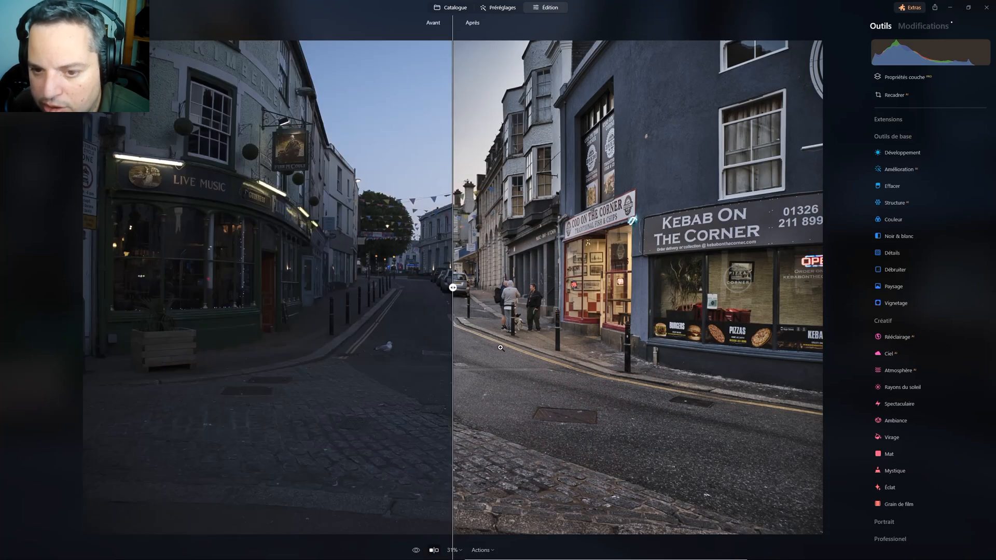
{"action": "left_click_drag", "start_coordinate": [536, 286], "coordinate": [4, 253]}
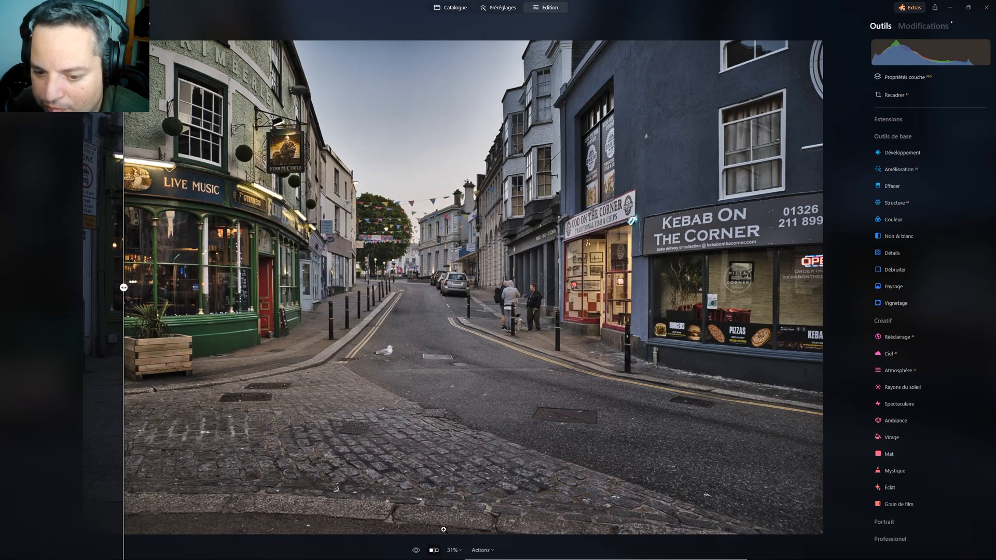
{"action": "left_click", "coordinate": [434, 550]}
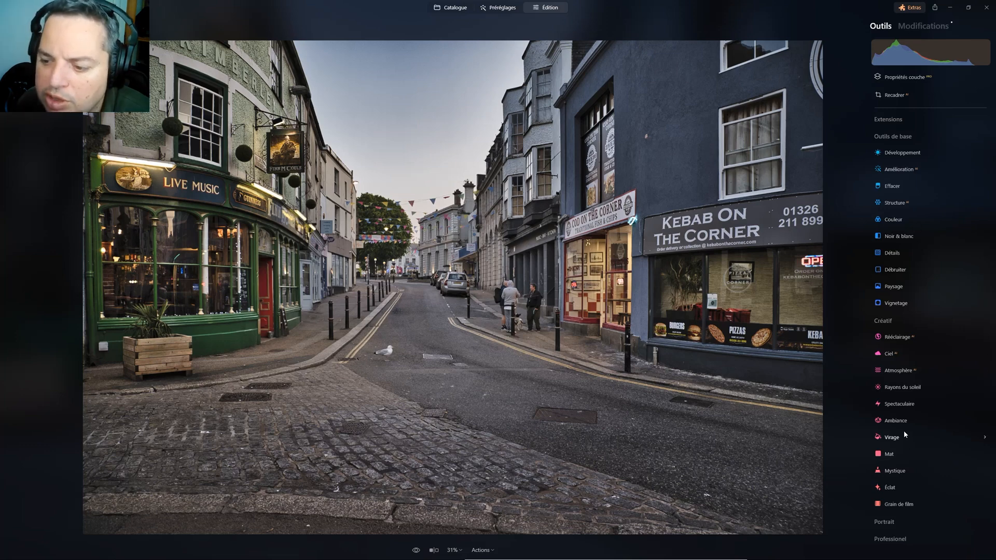
Step: Raise the green (Vert) saturation to 36 in the HSL settings of the Couleur tool
{"action": "scroll", "coordinate": [928, 464], "scroll_direction": "down", "scroll_amount": 1}
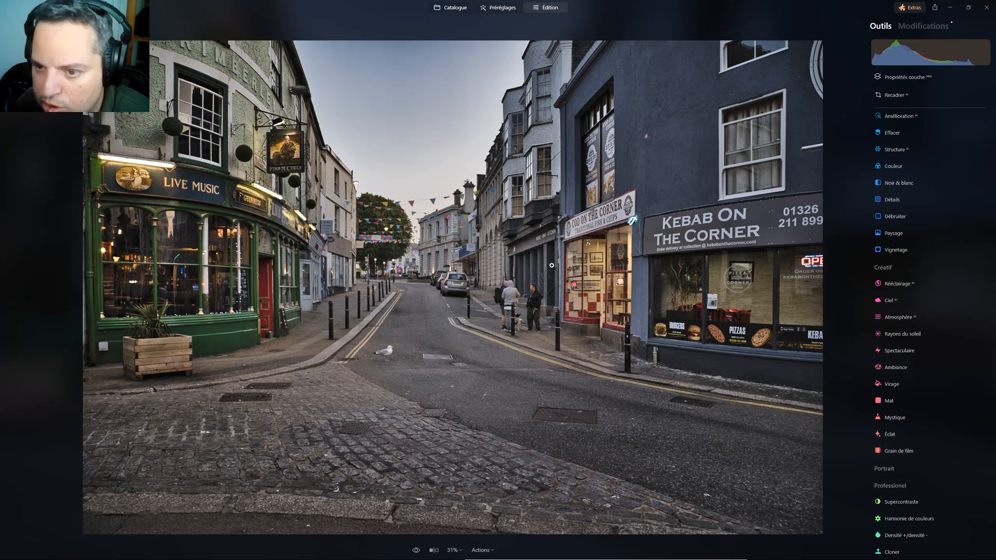
{"action": "scroll", "coordinate": [928, 269], "scroll_direction": "up", "scroll_amount": 1}
{"action": "left_click", "coordinate": [892, 218]}
{"action": "left_click", "coordinate": [880, 315]}
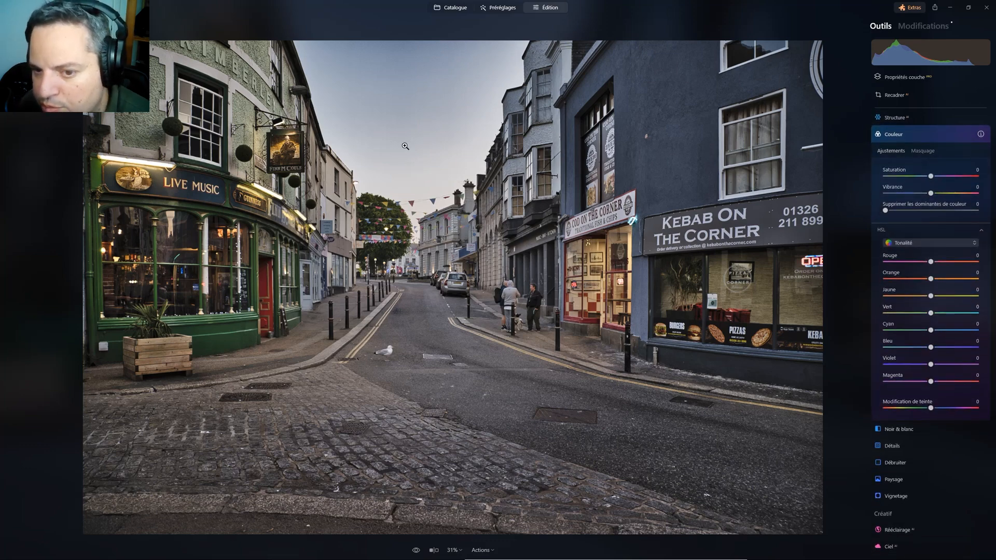
{"action": "left_click", "coordinate": [917, 243]}
{"action": "left_click", "coordinate": [914, 269]}
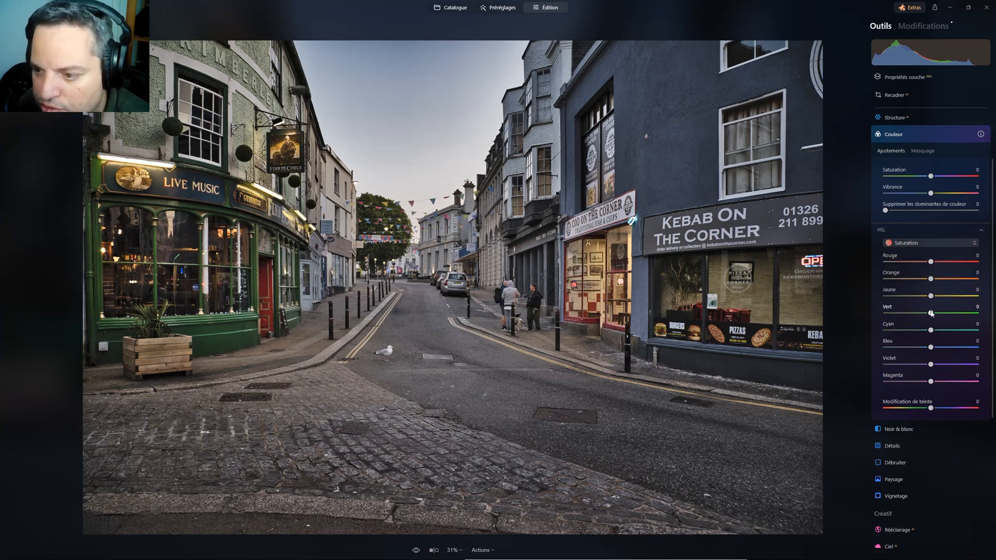
{"action": "mouse_move", "coordinate": [931, 313]}
{"action": "left_mouse_down"}
{"action": "mouse_move", "coordinate": [967, 316]}
{"action": "mouse_move", "coordinate": [913, 313]}
{"action": "mouse_move", "coordinate": [948, 311]}
{"action": "left_mouse_up"}
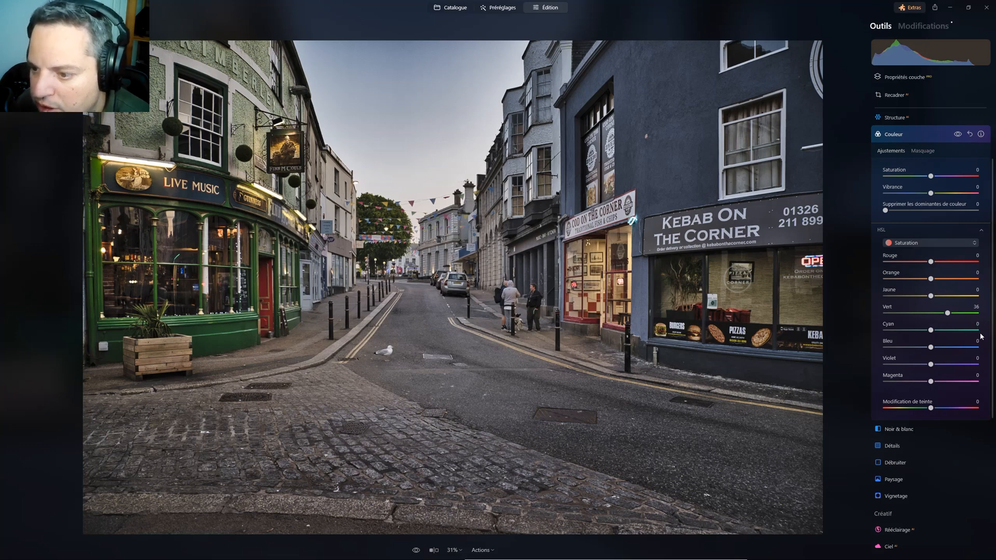
Step: Try stronger and weaker blue (Bleu) saturation on the whole photo, and reset that value
{"action": "mouse_move", "coordinate": [932, 347]}
{"action": "left_mouse_down"}
{"action": "mouse_move", "coordinate": [971, 341]}
{"action": "mouse_move", "coordinate": [921, 349]}
{"action": "left_mouse_up"}
{"action": "left_click", "coordinate": [948, 347]}
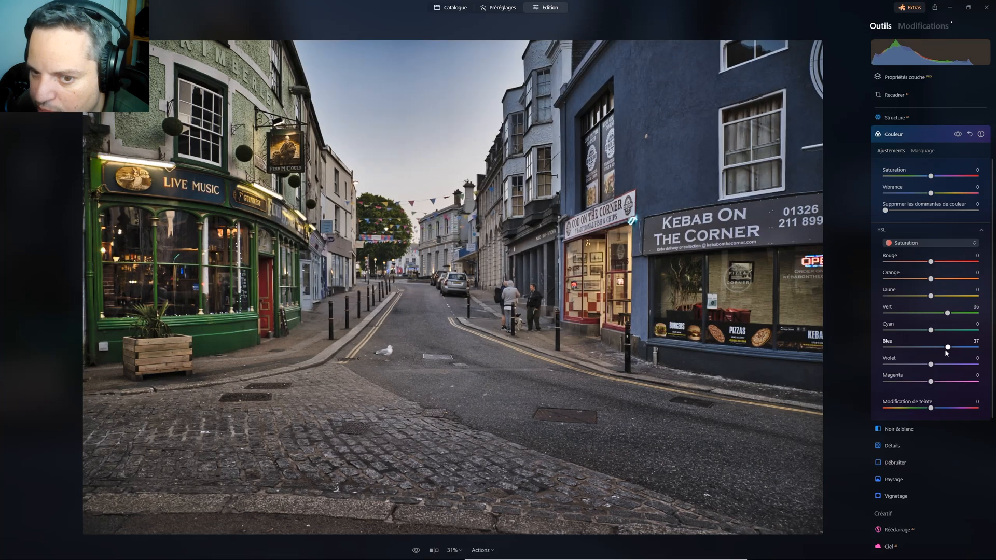
{"action": "left_click", "coordinate": [902, 347]}
{"action": "left_click_drag", "start_coordinate": [901, 347], "coordinate": [924, 347]}
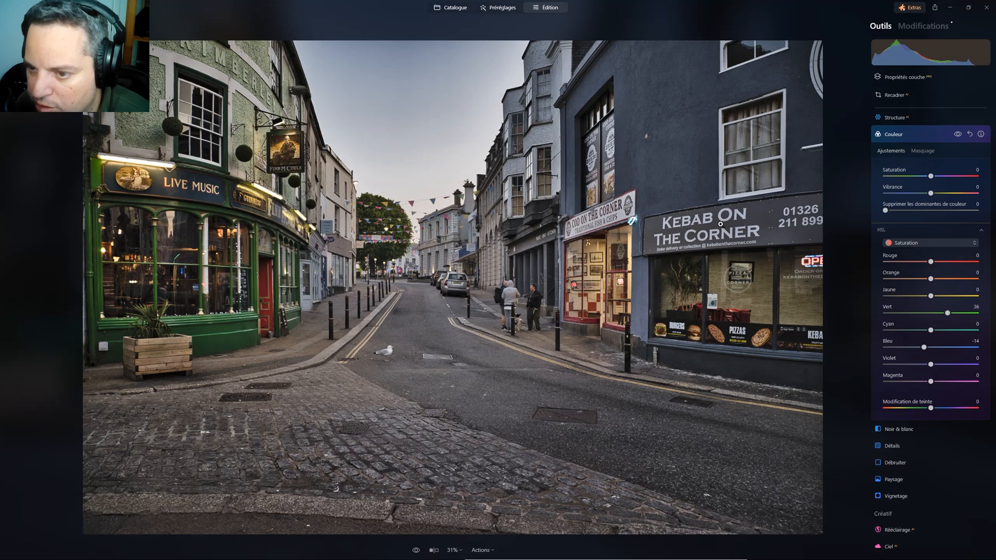
{"action": "left_click_drag", "start_coordinate": [923, 347], "coordinate": [953, 347]}
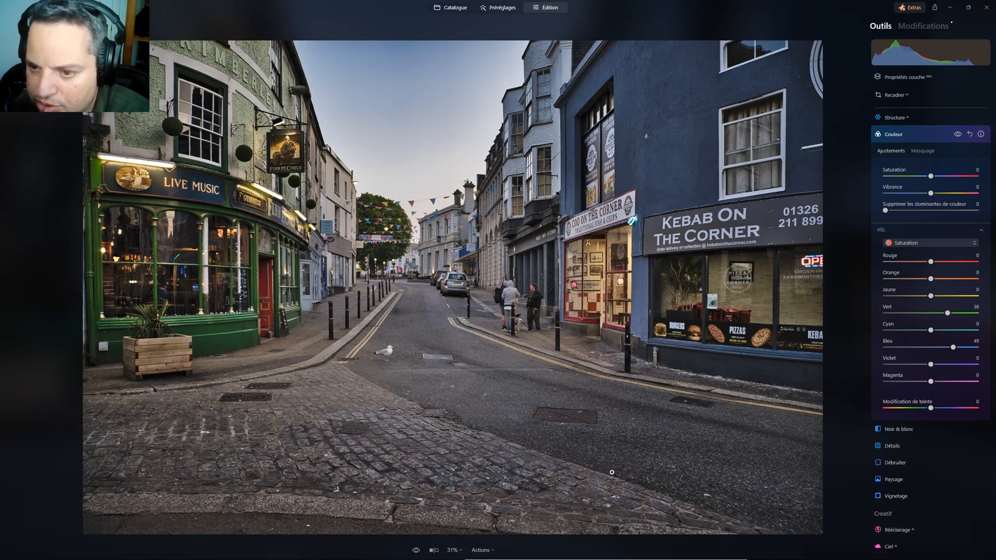
{"action": "left_click_drag", "start_coordinate": [953, 346], "coordinate": [952, 347]}
{"action": "double_click", "coordinate": [952, 347]}
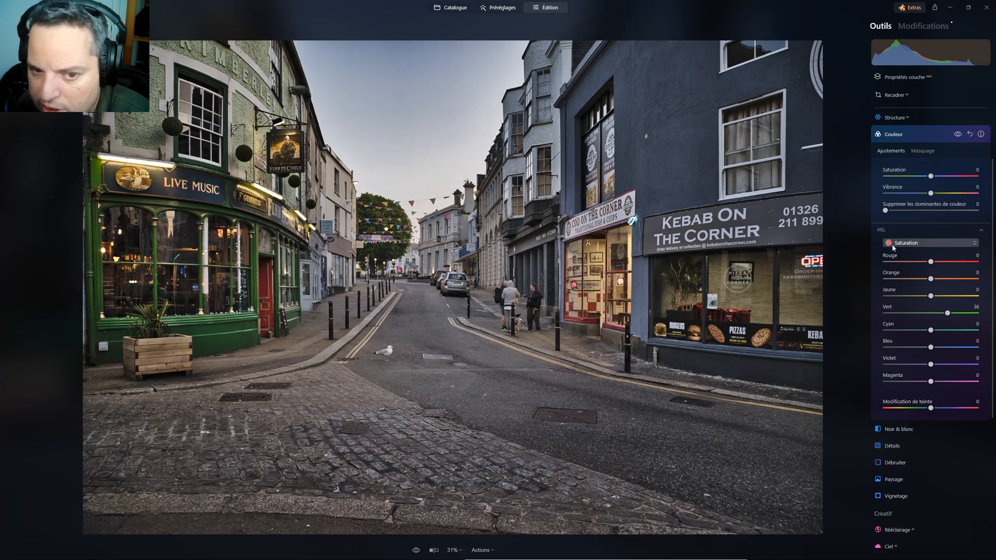
Step: Close Couleur and start a fresh Couleur adjustment with the blue (Bleu) HSL saturation at 70
{"action": "left_click", "coordinate": [894, 135]}
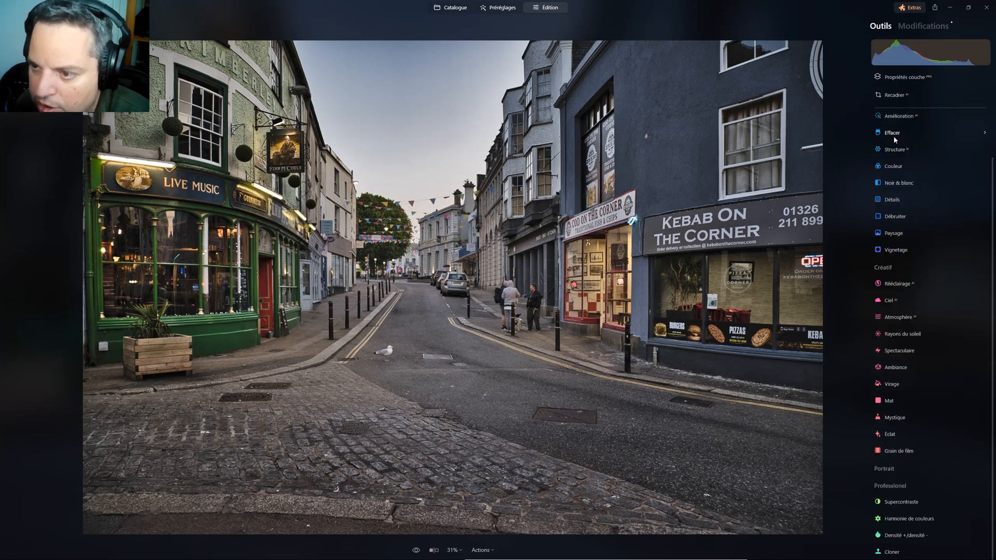
{"action": "left_click", "coordinate": [897, 166]}
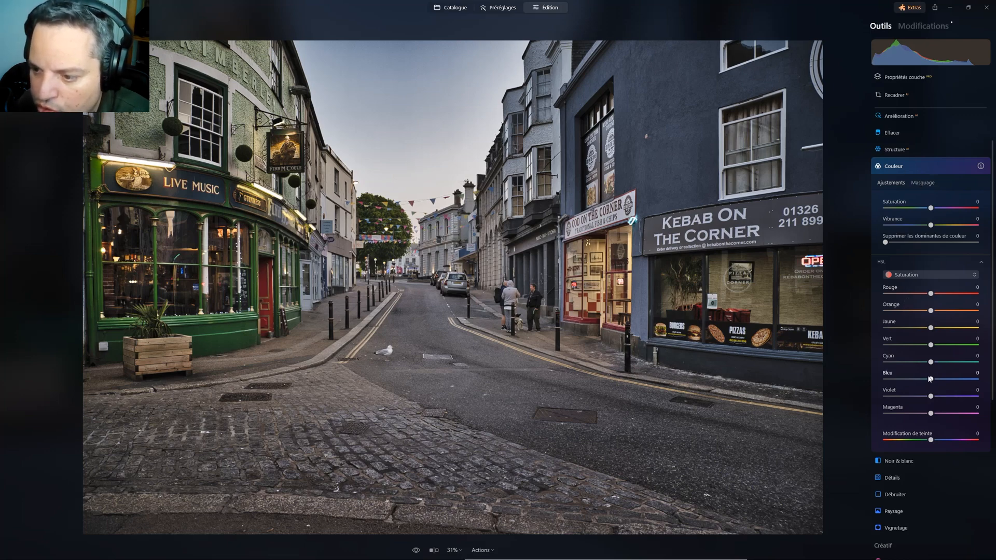
{"action": "left_click_drag", "start_coordinate": [931, 380], "coordinate": [963, 380]}
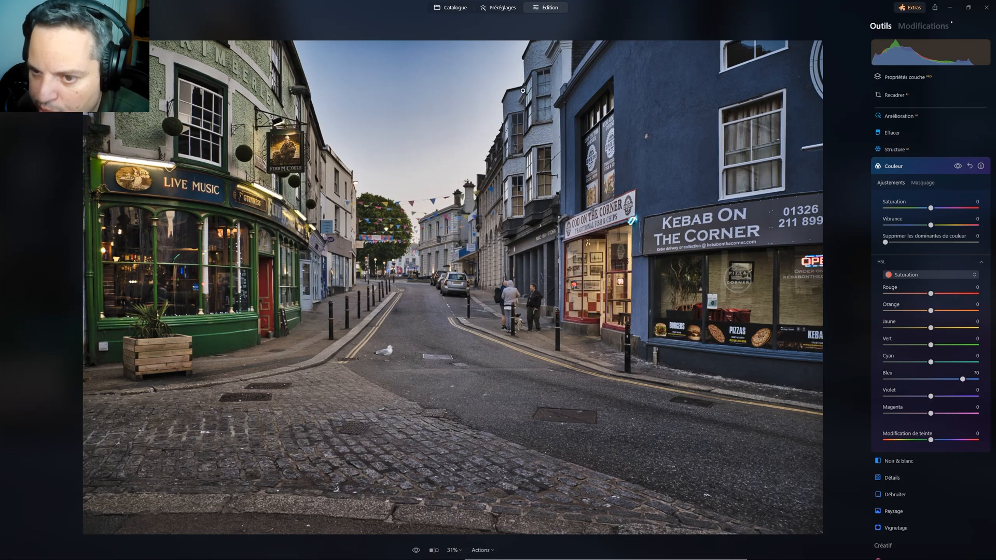
Step: Paint a brush mask of size 100 over the blue kebab shop building to confine the blue saturation there
{"action": "left_click", "coordinate": [926, 182]}
{"action": "left_click", "coordinate": [903, 181]}
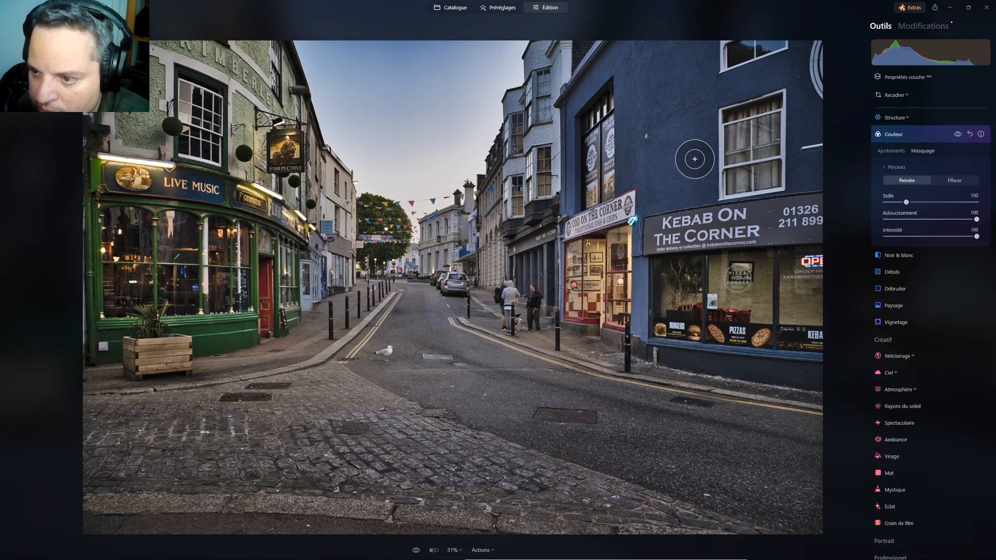
{"action": "mouse_move", "coordinate": [683, 122]}
{"action": "left_mouse_down"}
{"action": "mouse_move", "coordinate": [561, 109]}
{"action": "mouse_move", "coordinate": [651, 45]}
{"action": "mouse_move", "coordinate": [705, 33]}
{"action": "mouse_move", "coordinate": [600, 68]}
{"action": "mouse_move", "coordinate": [574, 151]}
{"action": "mouse_move", "coordinate": [567, 282]}
{"action": "mouse_move", "coordinate": [575, 324]}
{"action": "mouse_move", "coordinate": [648, 317]}
{"action": "mouse_move", "coordinate": [612, 325]}
{"action": "mouse_move", "coordinate": [799, 360]}
{"action": "mouse_move", "coordinate": [677, 363]}
{"action": "mouse_move", "coordinate": [663, 360]}
{"action": "mouse_move", "coordinate": [807, 358]}
{"action": "mouse_move", "coordinate": [772, 243]}
{"action": "mouse_move", "coordinate": [703, 178]}
{"action": "mouse_move", "coordinate": [672, 300]}
{"action": "mouse_move", "coordinate": [634, 119]}
{"action": "mouse_move", "coordinate": [602, 206]}
{"action": "mouse_move", "coordinate": [599, 92]}
{"action": "mouse_move", "coordinate": [775, 74]}
{"action": "mouse_move", "coordinate": [724, 47]}
{"action": "mouse_move", "coordinate": [791, 44]}
{"action": "mouse_move", "coordinate": [754, 35]}
{"action": "mouse_move", "coordinate": [831, 58]}
{"action": "mouse_move", "coordinate": [788, 240]}
{"action": "mouse_move", "coordinate": [714, 94]}
{"action": "mouse_move", "coordinate": [716, 69]}
{"action": "mouse_move", "coordinate": [660, 163]}
{"action": "mouse_move", "coordinate": [612, 212]}
{"action": "mouse_move", "coordinate": [636, 153]}
{"action": "mouse_move", "coordinate": [640, 323]}
{"action": "mouse_move", "coordinate": [648, 287]}
{"action": "mouse_move", "coordinate": [647, 323]}
{"action": "mouse_move", "coordinate": [766, 312]}
{"action": "mouse_move", "coordinate": [827, 103]}
{"action": "mouse_move", "coordinate": [815, 361]}
{"action": "mouse_move", "coordinate": [747, 310]}
{"action": "mouse_move", "coordinate": [735, 208]}
{"action": "mouse_move", "coordinate": [685, 273]}
{"action": "mouse_move", "coordinate": [687, 243]}
{"action": "mouse_move", "coordinate": [735, 252]}
{"action": "mouse_move", "coordinate": [669, 262]}
{"action": "mouse_move", "coordinate": [614, 229]}
{"action": "mouse_move", "coordinate": [654, 309]}
{"action": "mouse_move", "coordinate": [617, 333]}
{"action": "mouse_move", "coordinate": [579, 323]}
{"action": "mouse_move", "coordinate": [591, 335]}
{"action": "mouse_move", "coordinate": [765, 345]}
{"action": "left_mouse_up"}
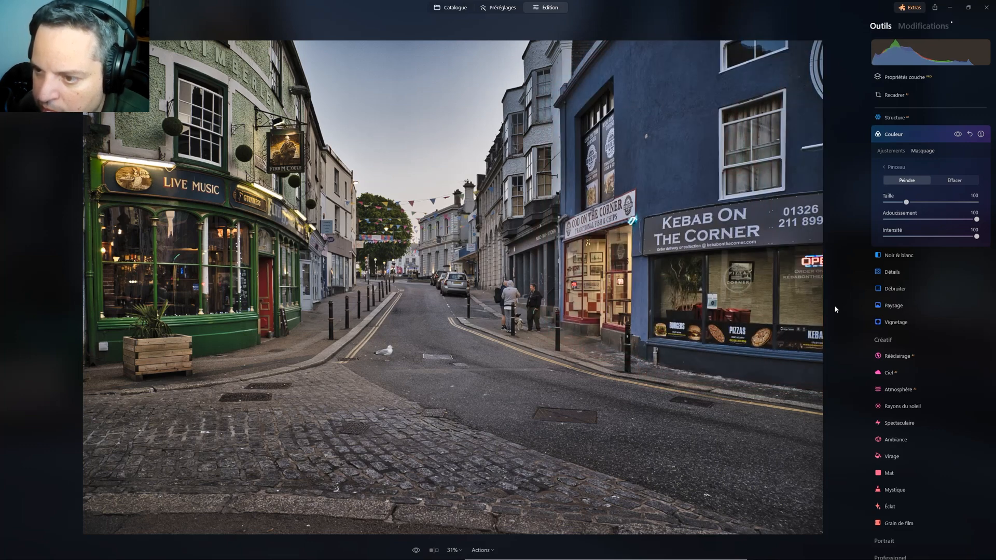
Step: Compare the blue building repeatedly with and without the masked Couleur adjustment, and close the tool
{"action": "left_click", "coordinate": [958, 134]}
{"action": "left_click", "coordinate": [958, 135]}
{"action": "left_click", "coordinate": [958, 135]}
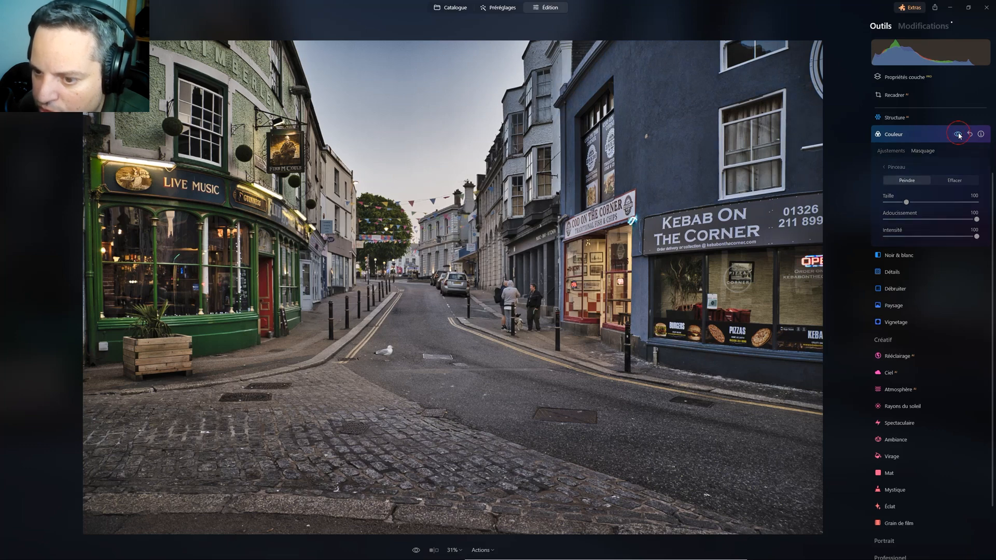
{"action": "left_click", "coordinate": [958, 134]}
{"action": "left_click", "coordinate": [958, 134]}
{"action": "left_click", "coordinate": [959, 134]}
{"action": "left_click", "coordinate": [958, 135]}
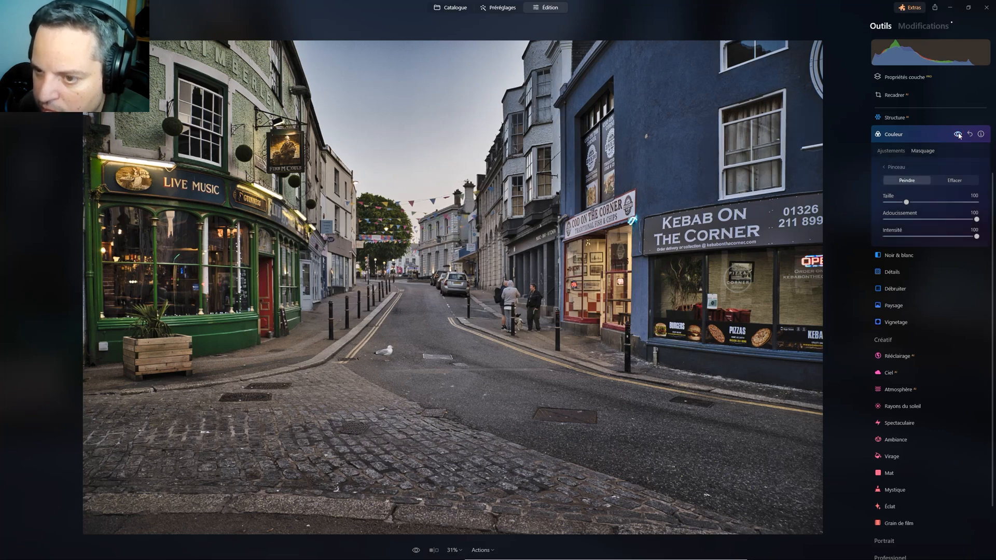
{"action": "left_click", "coordinate": [898, 135]}
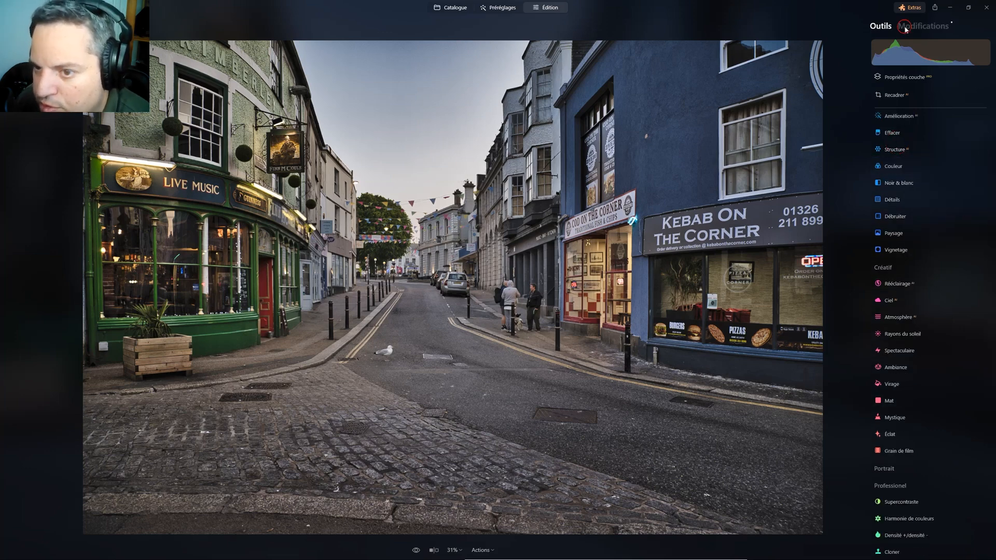
Step: Review the applied edits by reopening both Couleur adjustments and the Spectaculaire adjustment in the edit history
{"action": "left_click", "coordinate": [913, 32]}
{"action": "left_click", "coordinate": [903, 120]}
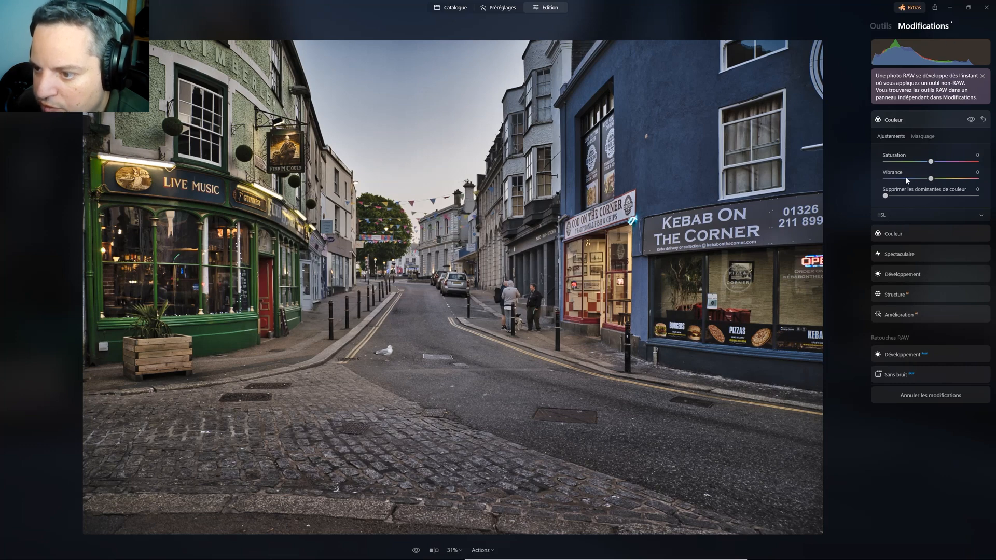
{"action": "left_click", "coordinate": [901, 254]}
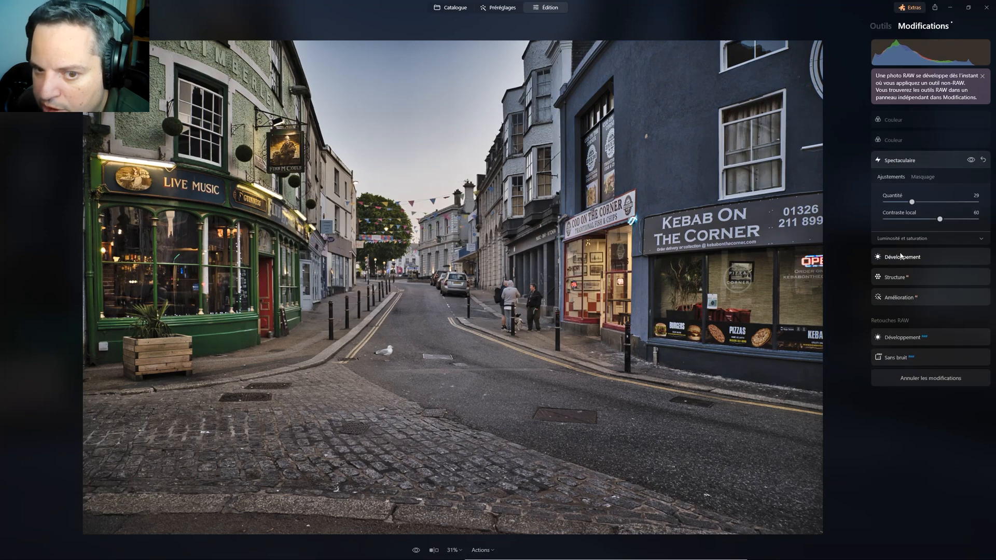
{"action": "left_click", "coordinate": [893, 140]}
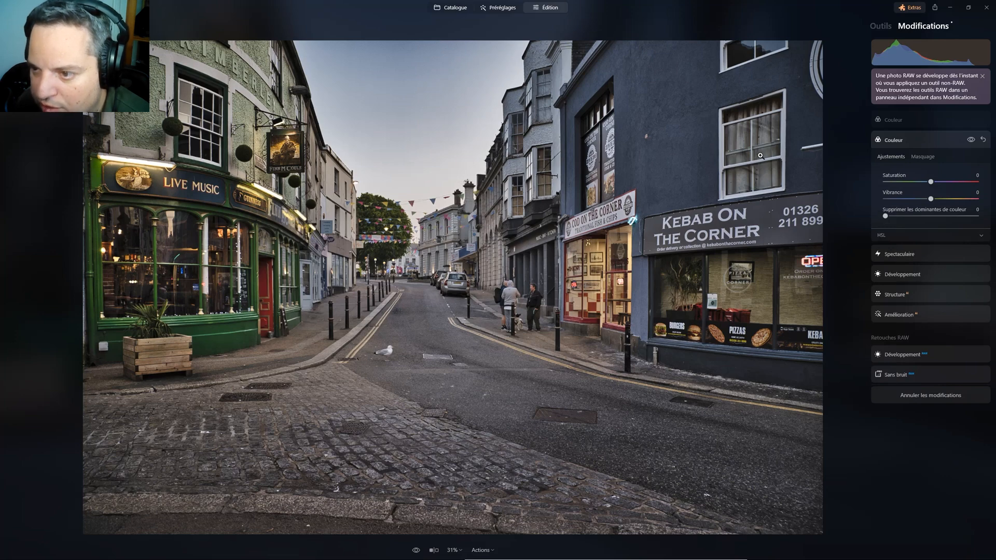
{"action": "left_click", "coordinate": [896, 119]}
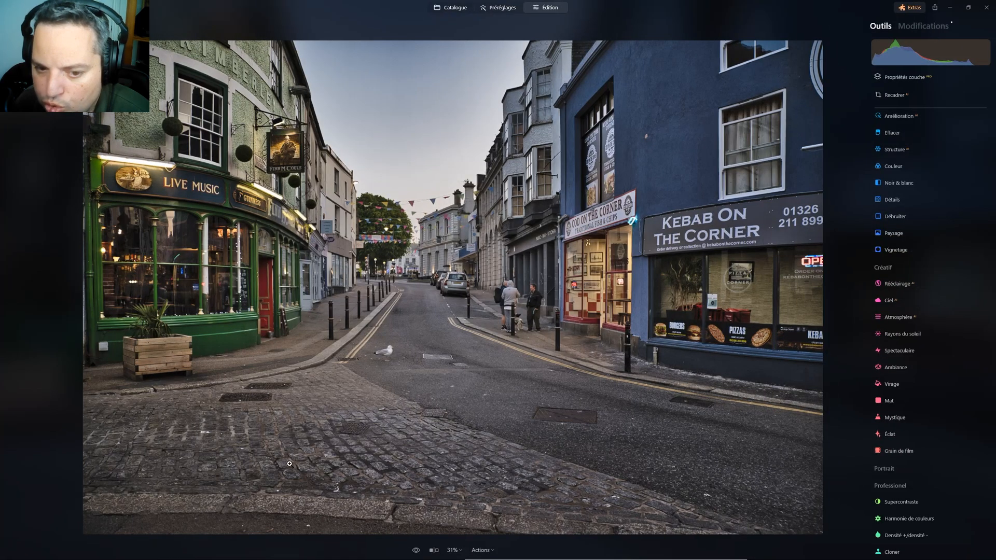
Step: Crop the photo to a 16:9 ratio, shifting the frame to keep more of the building tops and less foreground paving
{"action": "left_click", "coordinate": [893, 95]}
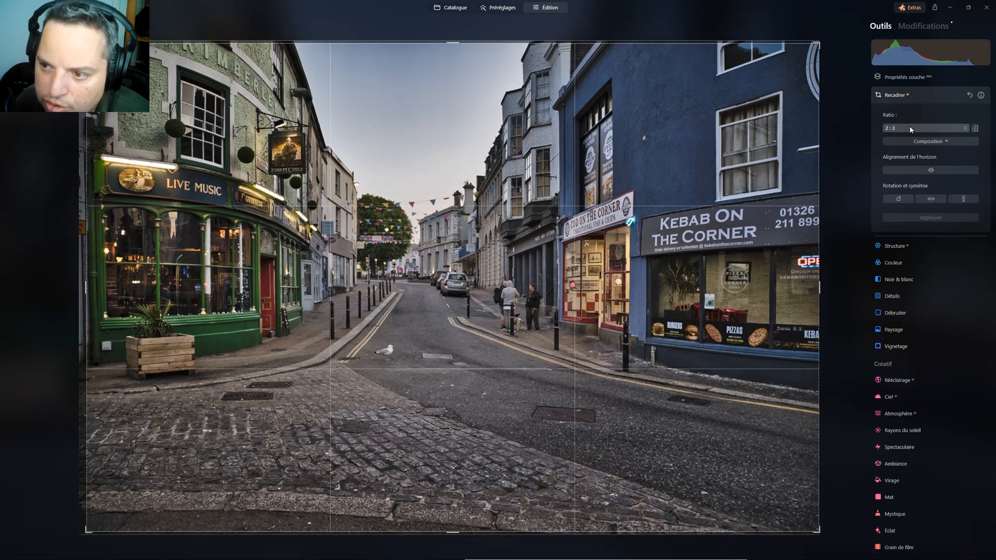
{"action": "left_click", "coordinate": [910, 125]}
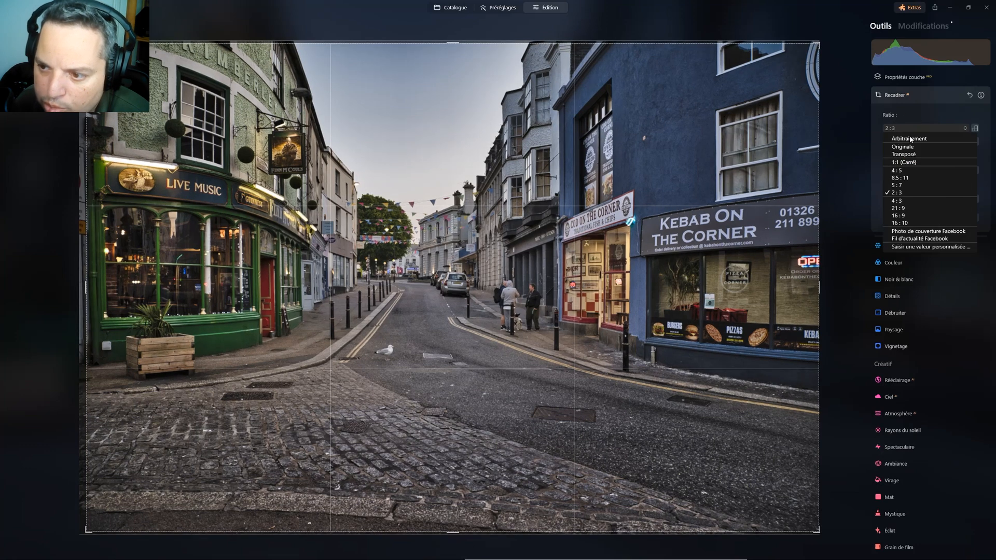
{"action": "left_click", "coordinate": [898, 215]}
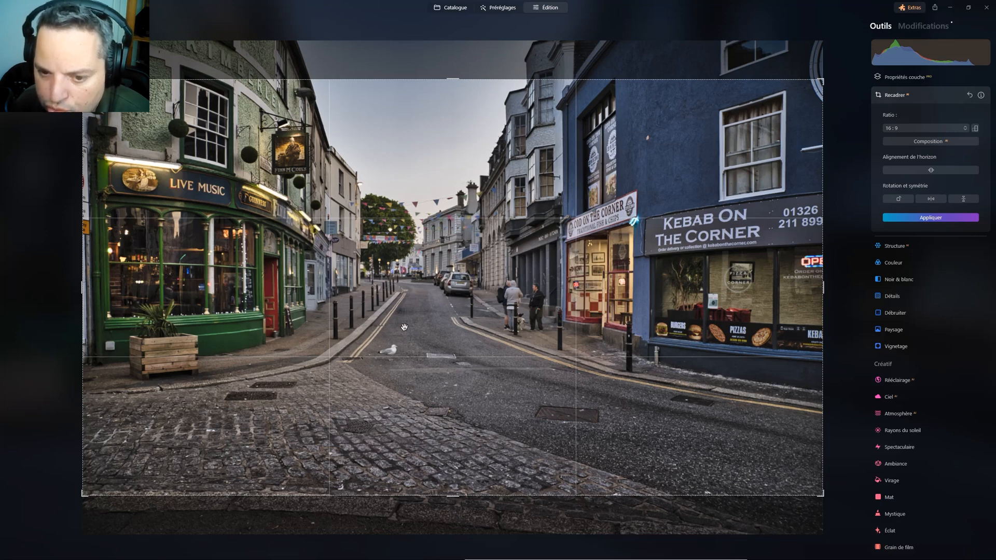
{"action": "left_click_drag", "start_coordinate": [393, 290], "coordinate": [396, 334]}
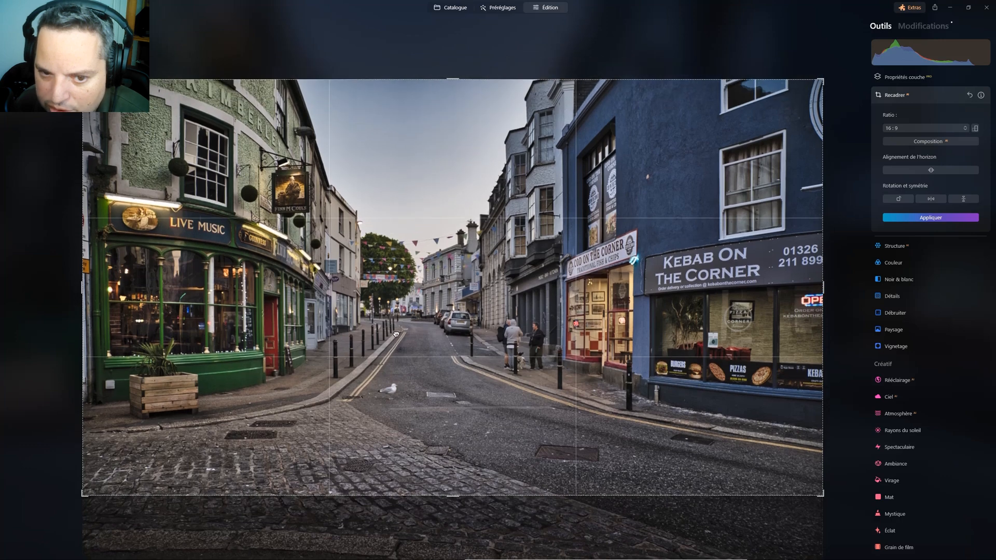
{"action": "key", "text": "Return"}
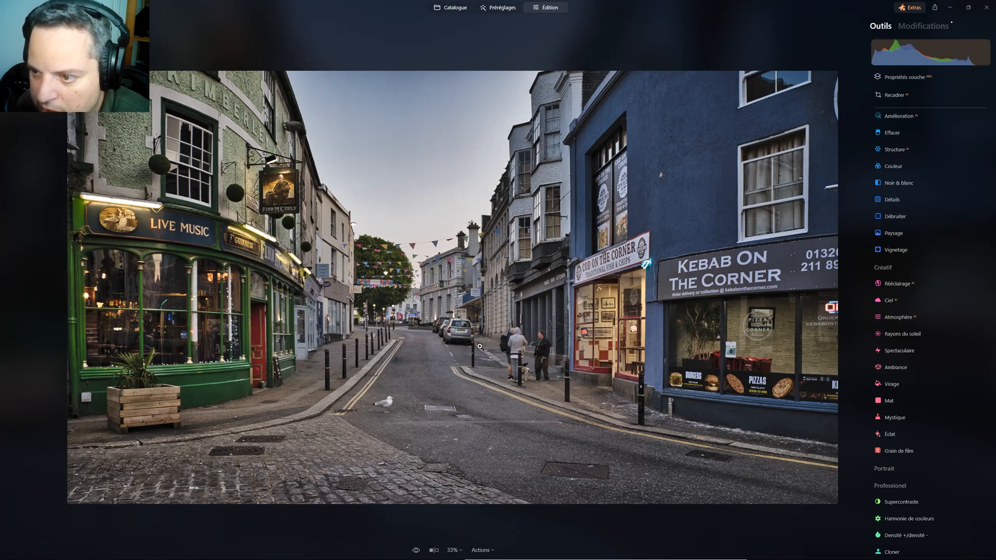
Step: Compare the cropped photo with the original in the split before/after view, and close that view
{"action": "left_click", "coordinate": [435, 551]}
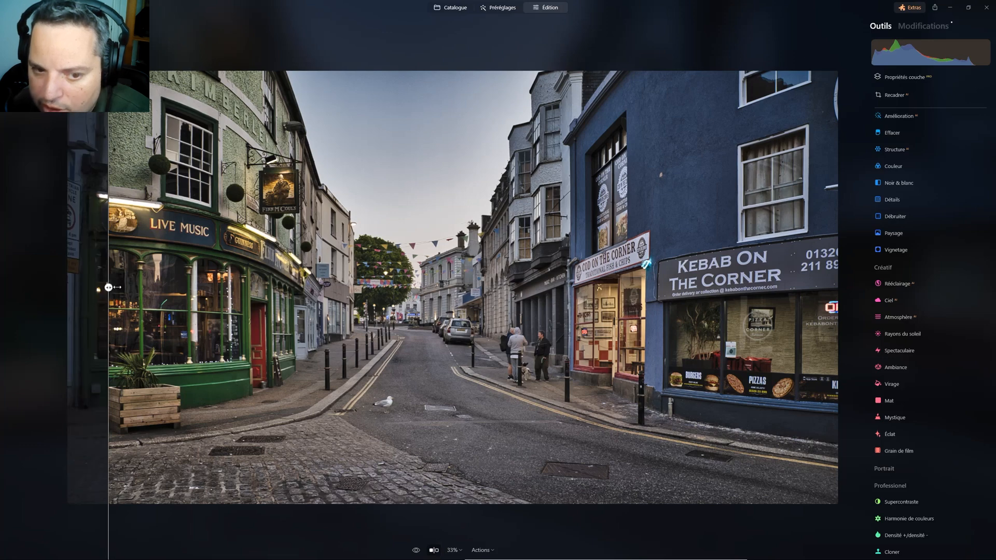
{"action": "left_click_drag", "start_coordinate": [108, 288], "coordinate": [4, 152]}
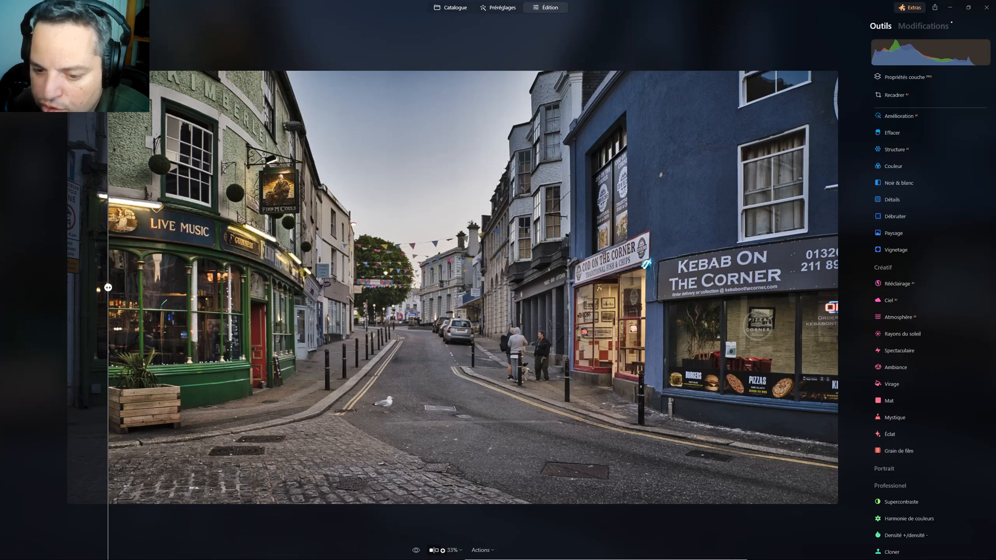
{"action": "left_click", "coordinate": [434, 551]}
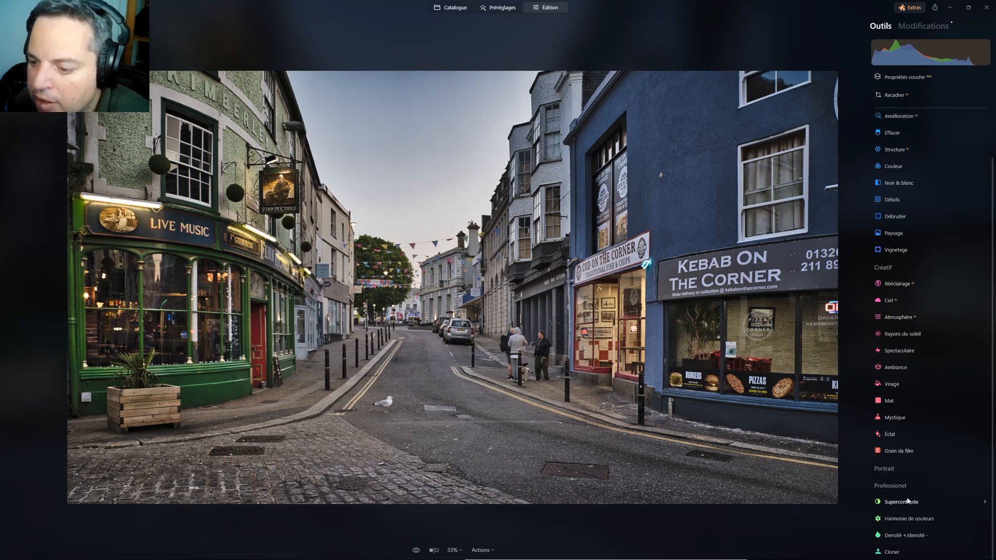
Step: Add Harmonie de couleurs and separate the warm and cool tones with Warm at 35 and Froides at -18
{"action": "left_click", "coordinate": [901, 521]}
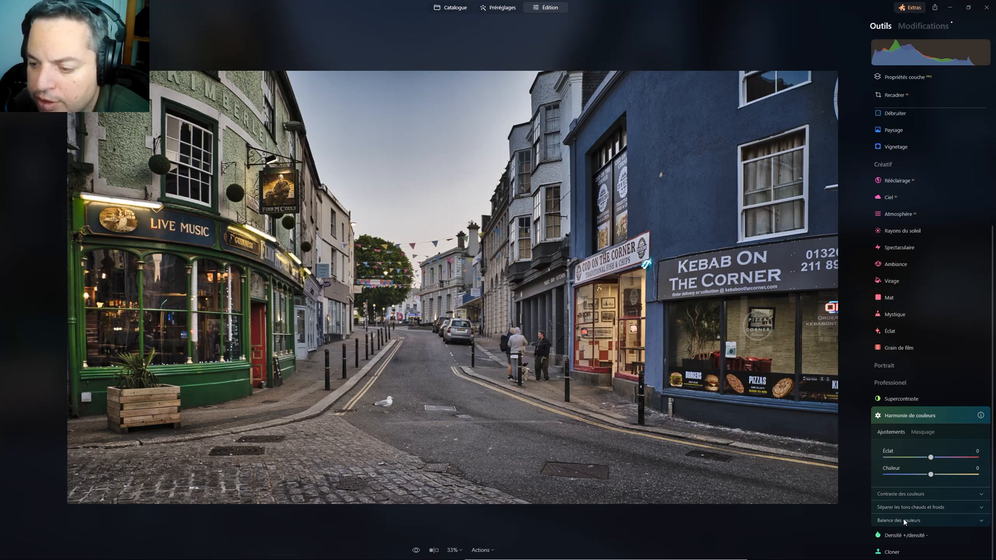
{"action": "left_click", "coordinate": [904, 520]}
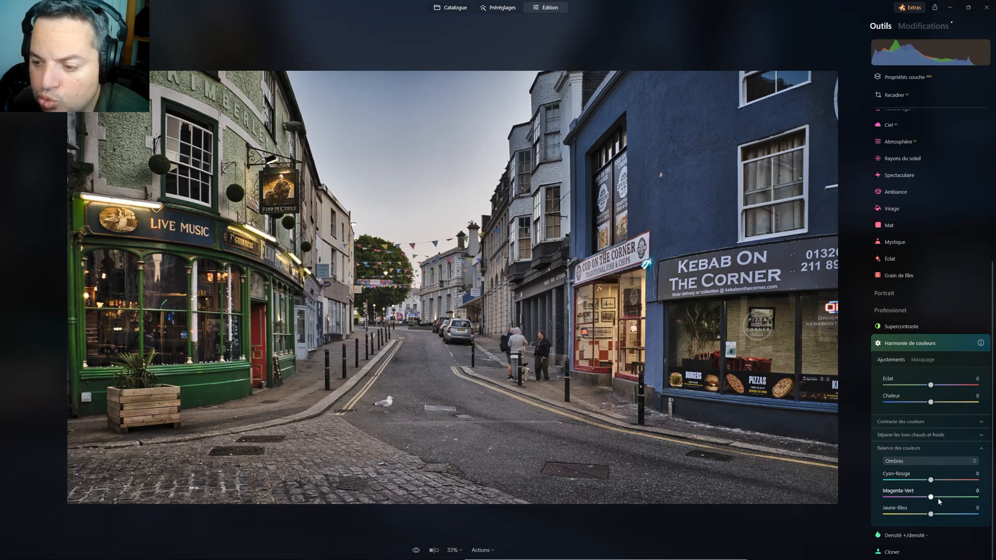
{"action": "left_click", "coordinate": [898, 437]}
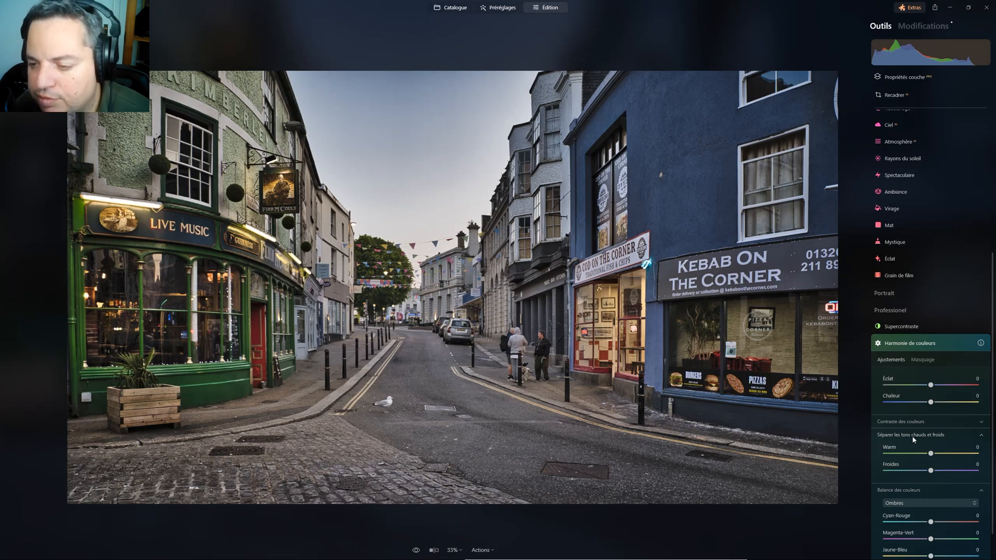
{"action": "left_click", "coordinate": [927, 453]}
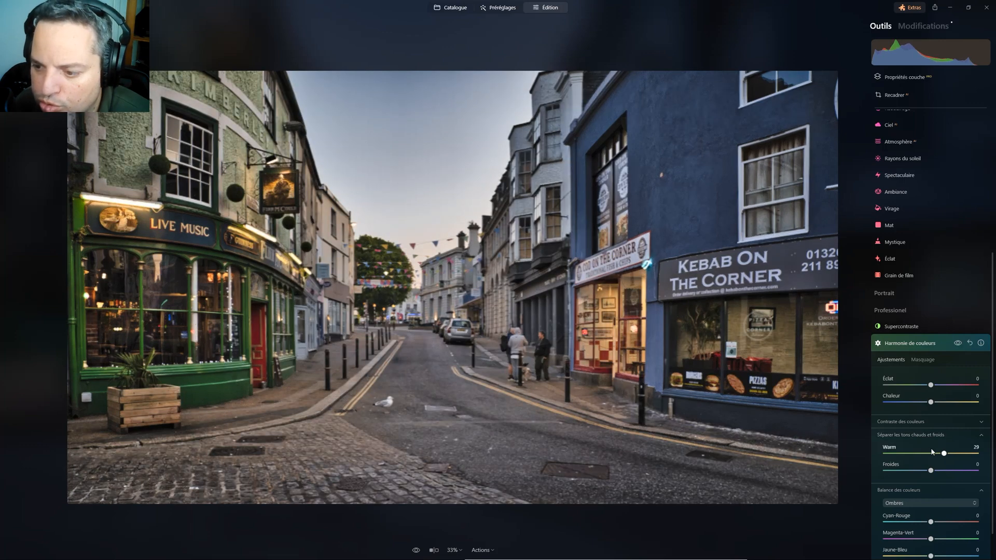
{"action": "left_click_drag", "start_coordinate": [932, 453], "coordinate": [949, 453]}
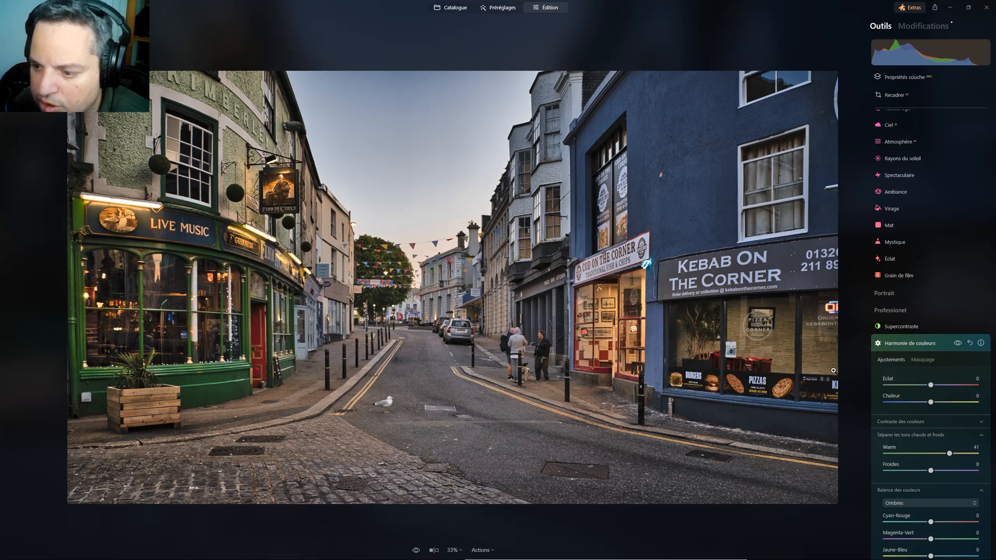
{"action": "left_click_drag", "start_coordinate": [950, 454], "coordinate": [922, 468]}
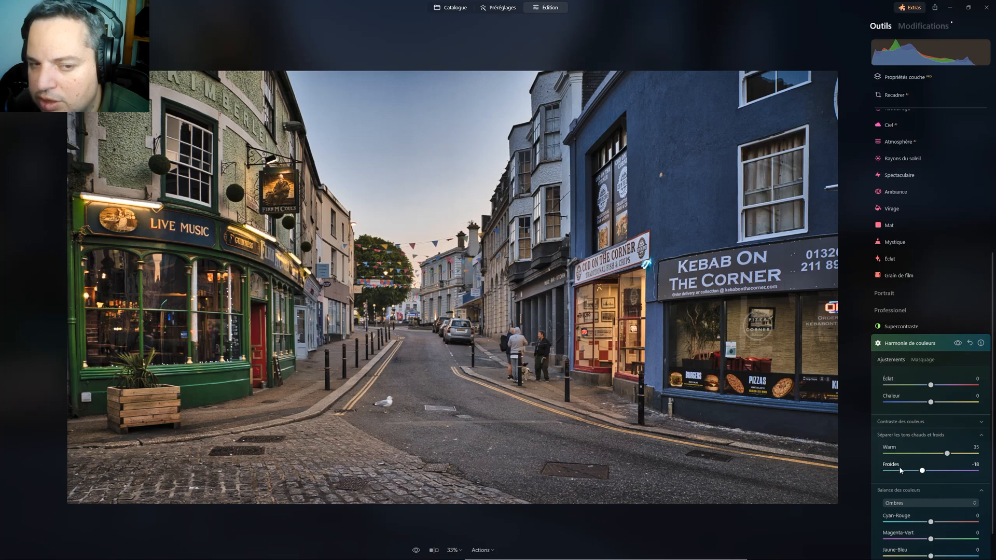
Step: Compare the street photo with and without the warm and cool tone separation
{"action": "left_click", "coordinate": [958, 343]}
{"action": "left_click", "coordinate": [958, 344]}
{"action": "left_click", "coordinate": [958, 343]}
{"action": "left_click", "coordinate": [957, 343]}
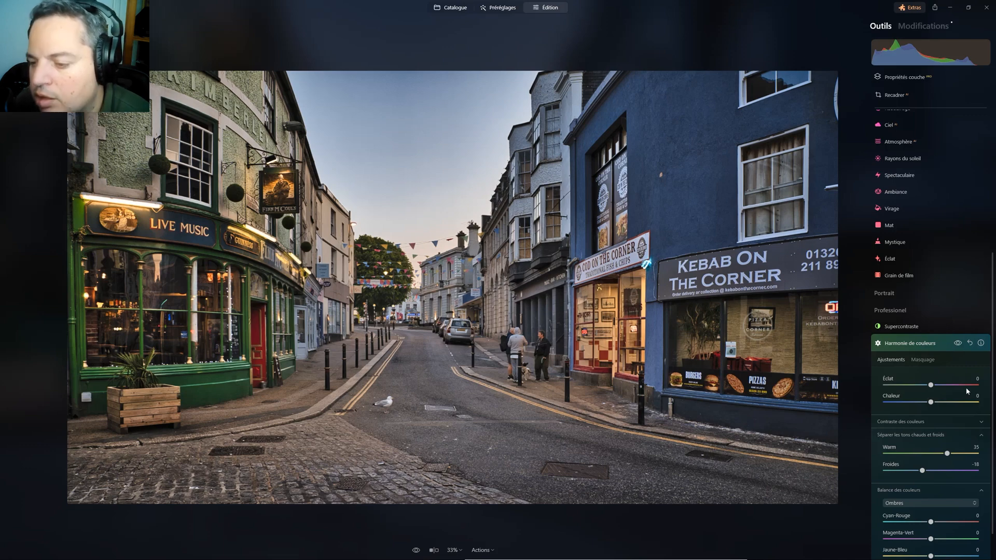
Step: Set the colour balance of the shadows (Ombres) to Jaune-Bleu 9 and Magenta-Vert -6
{"action": "scroll", "coordinate": [965, 394], "scroll_direction": "down", "scroll_amount": 2}
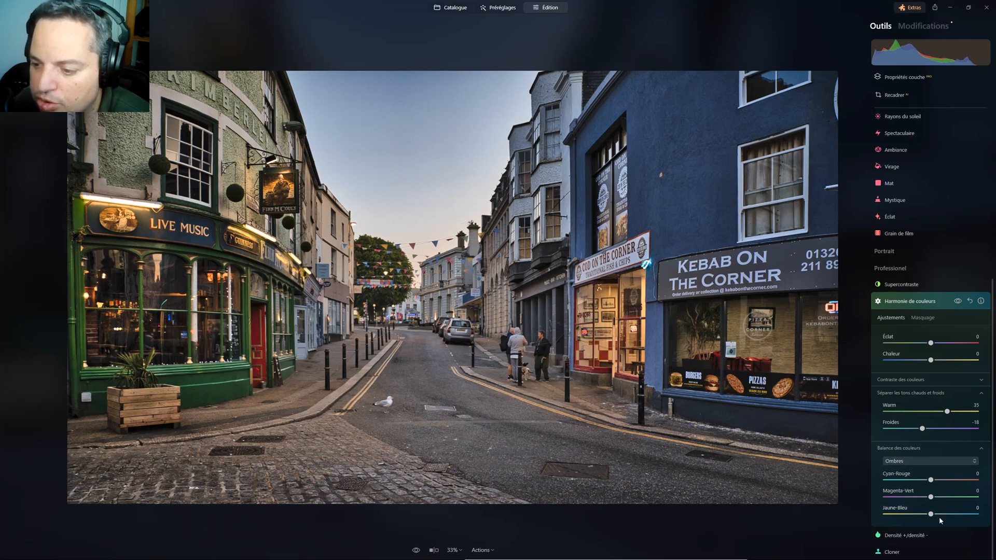
{"action": "left_click_drag", "start_coordinate": [931, 514], "coordinate": [922, 514]}
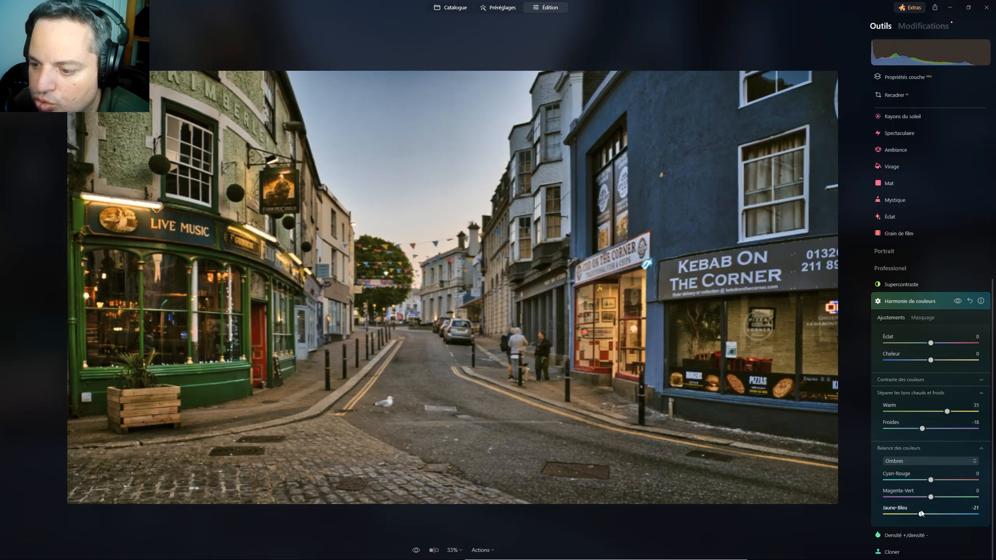
{"action": "left_click_drag", "start_coordinate": [922, 513], "coordinate": [936, 512]}
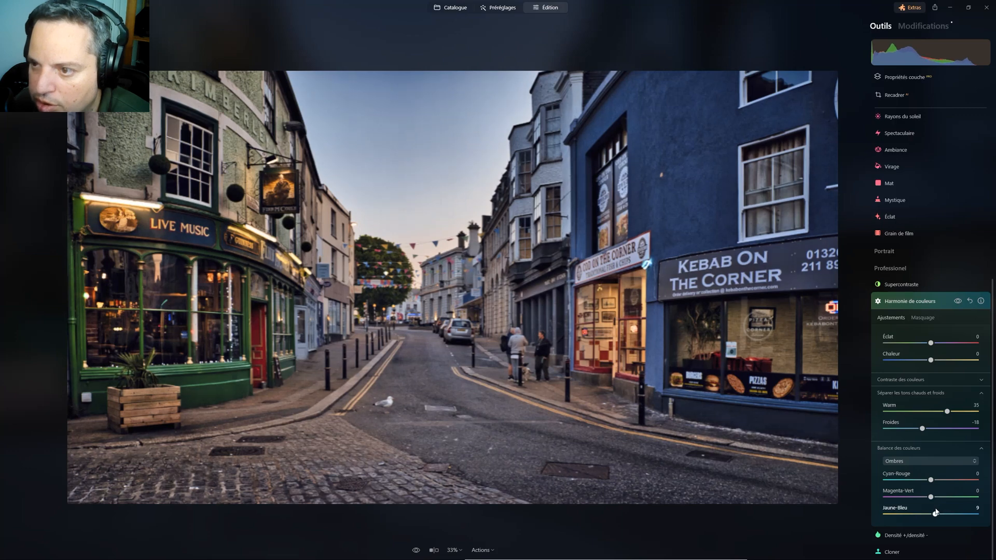
{"action": "left_click_drag", "start_coordinate": [930, 497], "coordinate": [929, 497]}
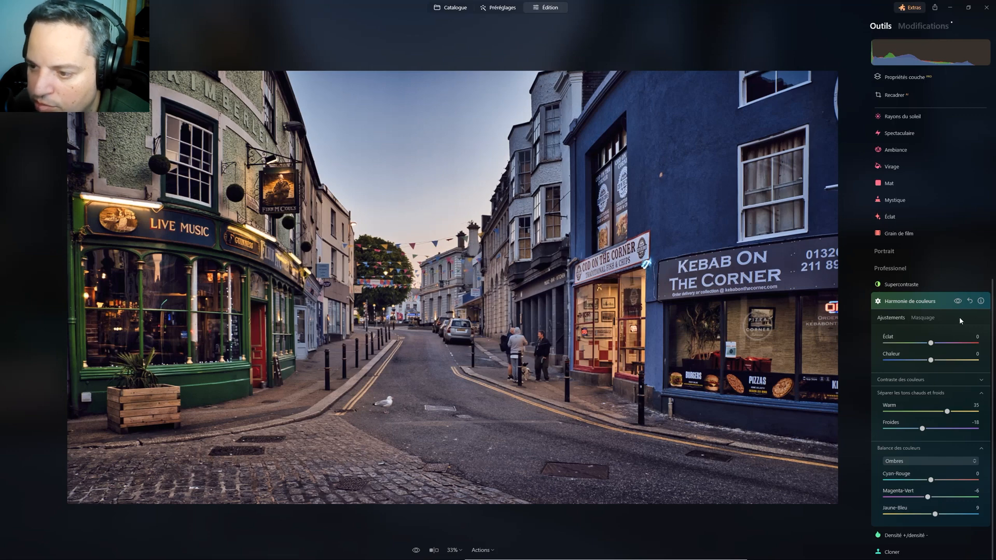
Step: Compare the photo repeatedly with and without Harmonie de couleurs to judge the shadow colour balance
{"action": "left_click", "coordinate": [959, 302]}
{"action": "left_click", "coordinate": [959, 302]}
{"action": "left_click", "coordinate": [958, 302]}
{"action": "left_click", "coordinate": [958, 302]}
{"action": "left_click", "coordinate": [958, 301]}
{"action": "left_click", "coordinate": [958, 302]}
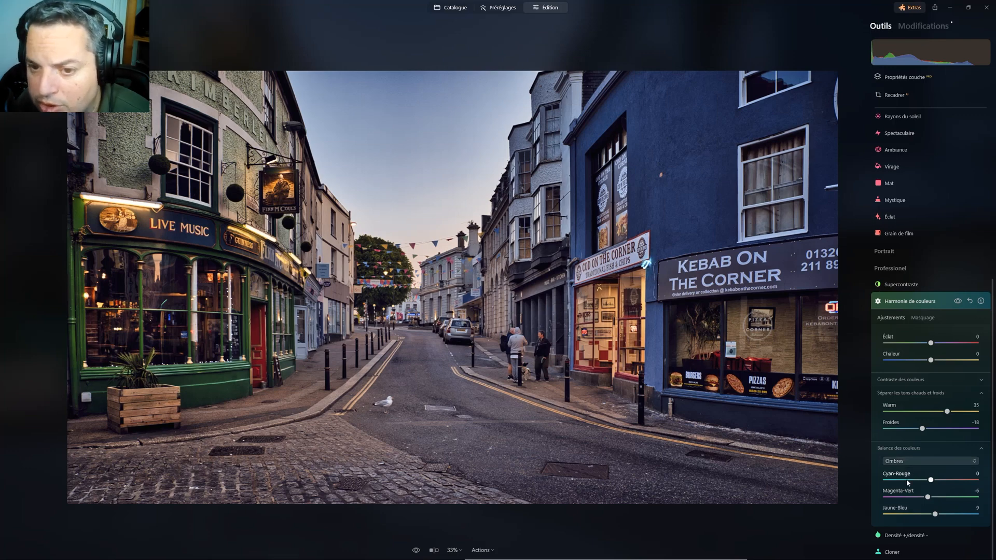
Step: Set the colour balance of the highlights (Hautes lum.) to Jaune-Bleu -17, Cyan-Rouge 19 and Magenta-Vert -6
{"action": "left_click", "coordinate": [905, 461]}
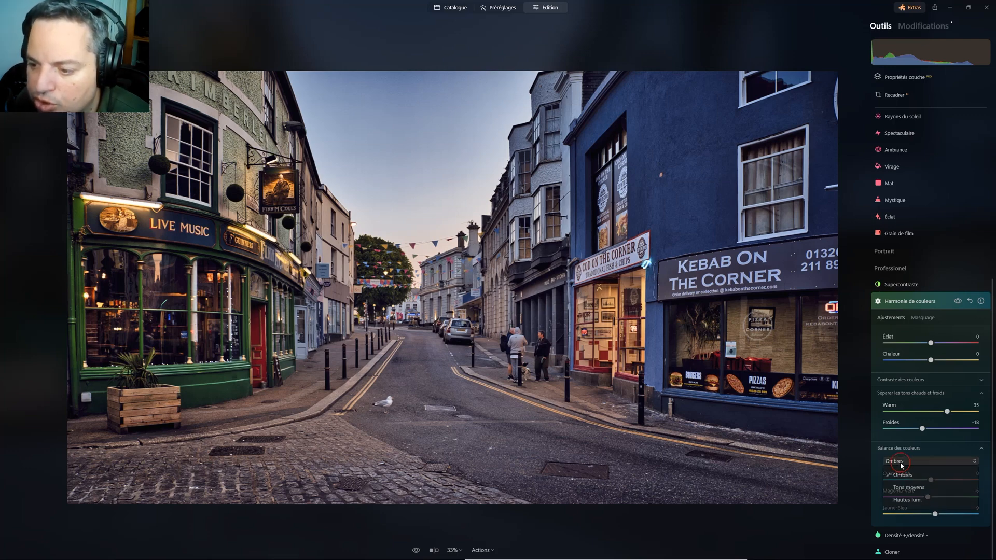
{"action": "left_click", "coordinate": [906, 501]}
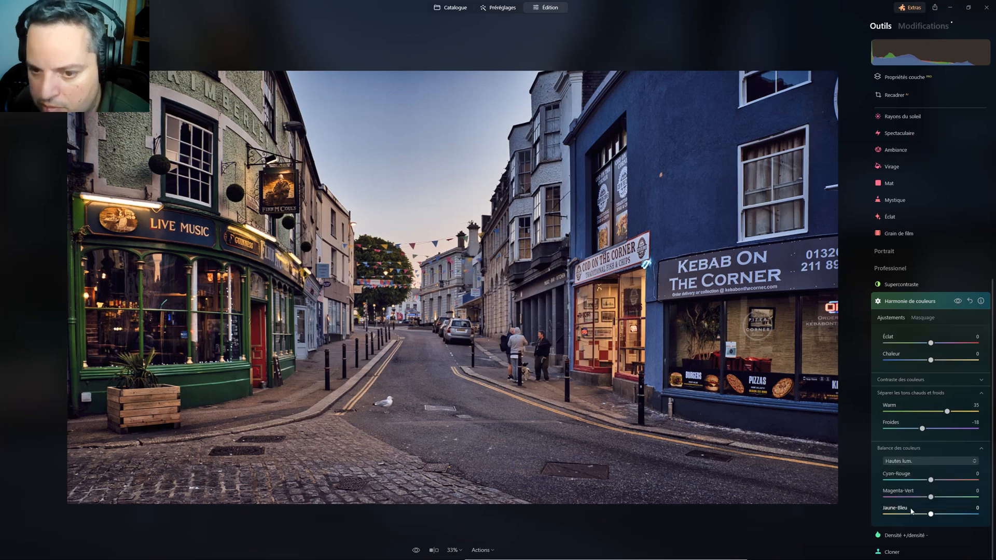
{"action": "left_click_drag", "start_coordinate": [931, 514], "coordinate": [923, 513]}
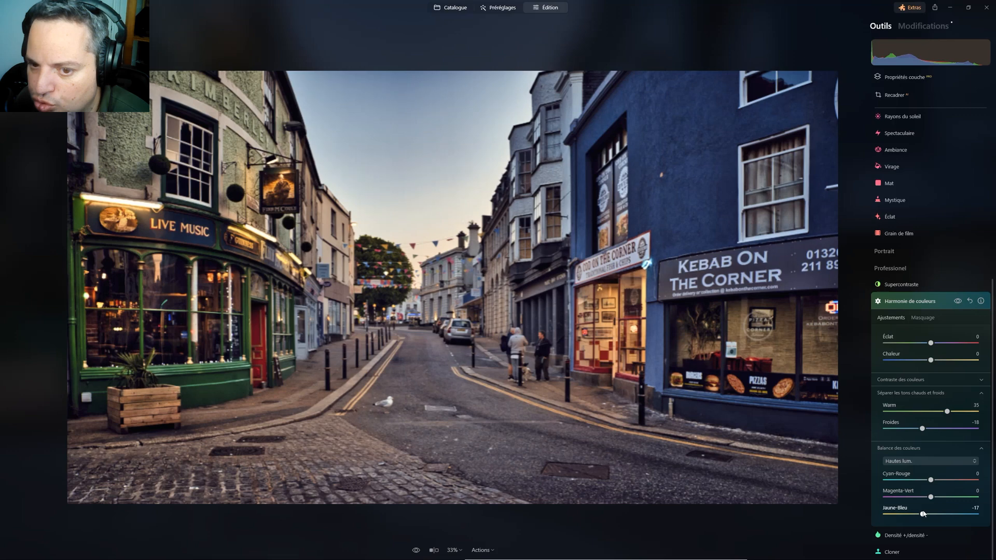
{"action": "left_click_drag", "start_coordinate": [930, 479], "coordinate": [936, 480]}
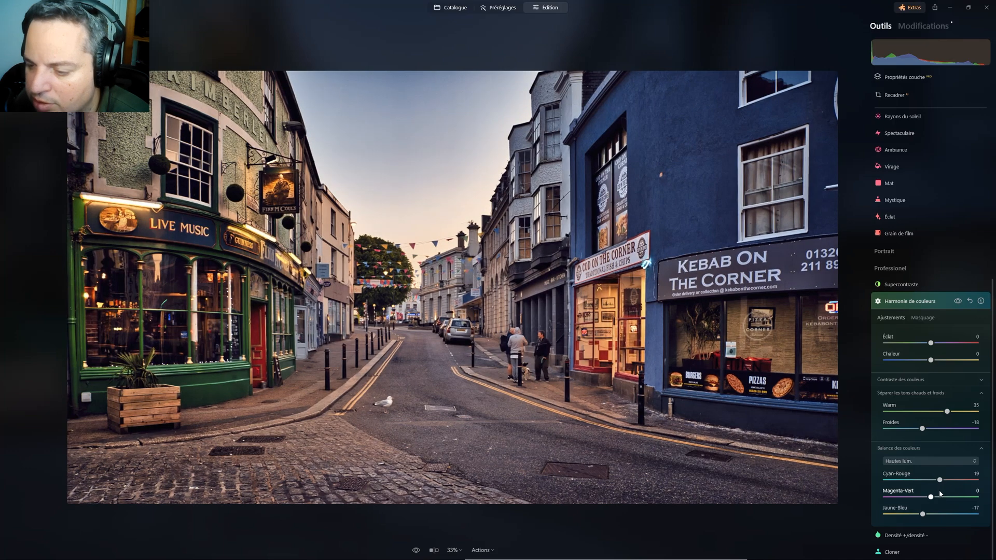
{"action": "left_click_drag", "start_coordinate": [931, 496], "coordinate": [928, 497]}
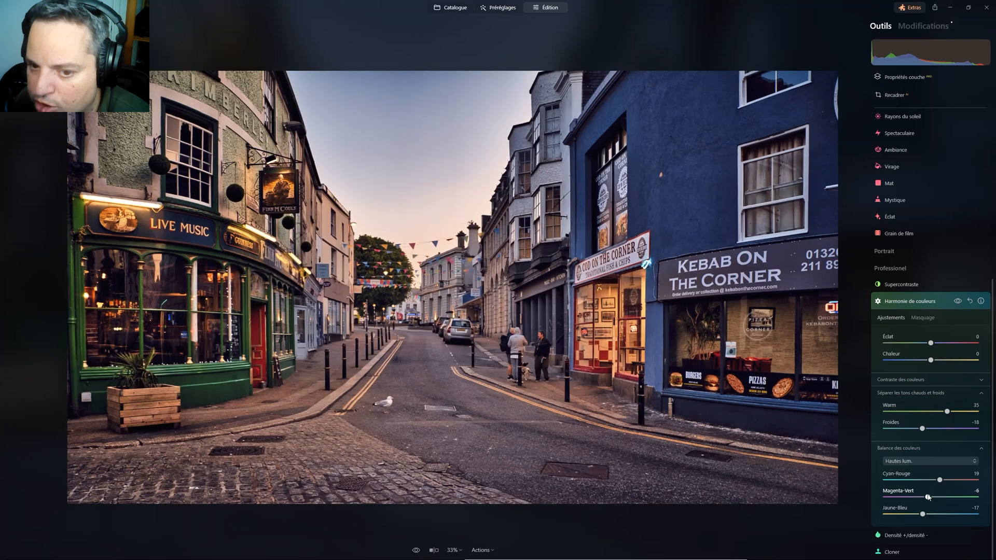
Step: Set the colour balance of the midtones (Tons moyens) to Cyan-Rouge 10 and Jaune-Bleu -20
{"action": "left_click", "coordinate": [928, 461]}
{"action": "left_click", "coordinate": [928, 500]}
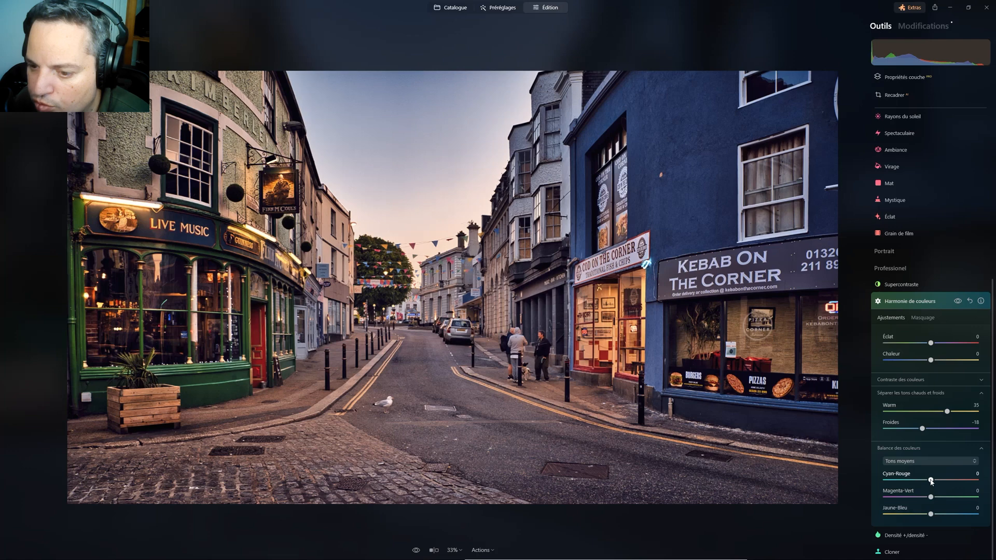
{"action": "mouse_move", "coordinate": [932, 482]}
{"action": "left_mouse_down"}
{"action": "mouse_move", "coordinate": [923, 480]}
{"action": "mouse_move", "coordinate": [938, 480]}
{"action": "left_mouse_up"}
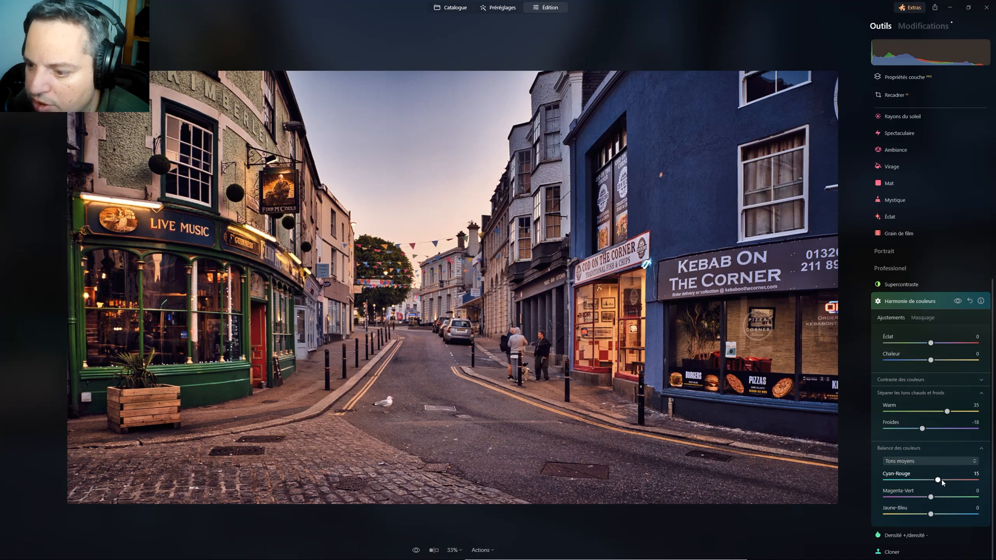
{"action": "left_click_drag", "start_coordinate": [940, 481], "coordinate": [922, 513]}
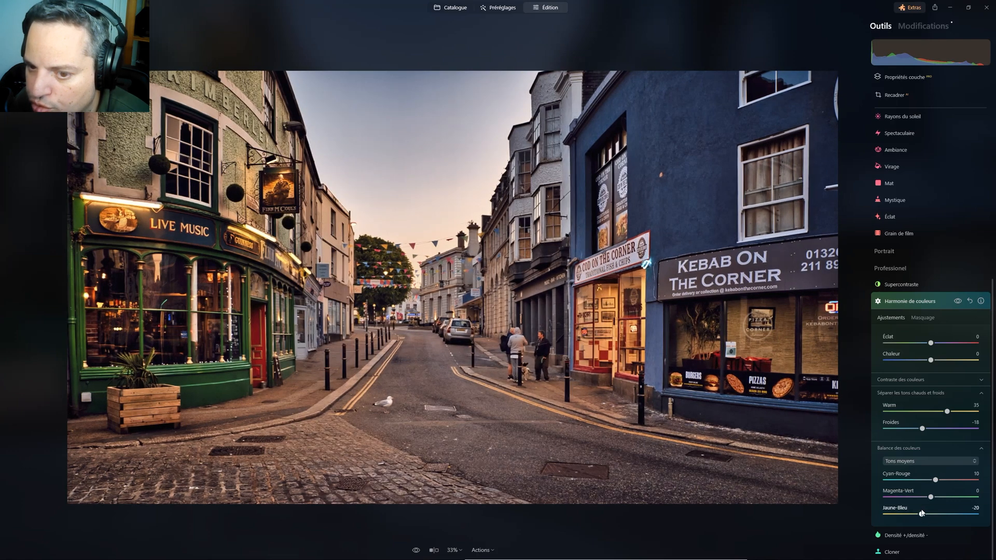
Step: Compare the photo repeatedly with and without the complete Harmonie de couleurs adjustment
{"action": "left_click", "coordinate": [960, 302]}
{"action": "left_click", "coordinate": [959, 302]}
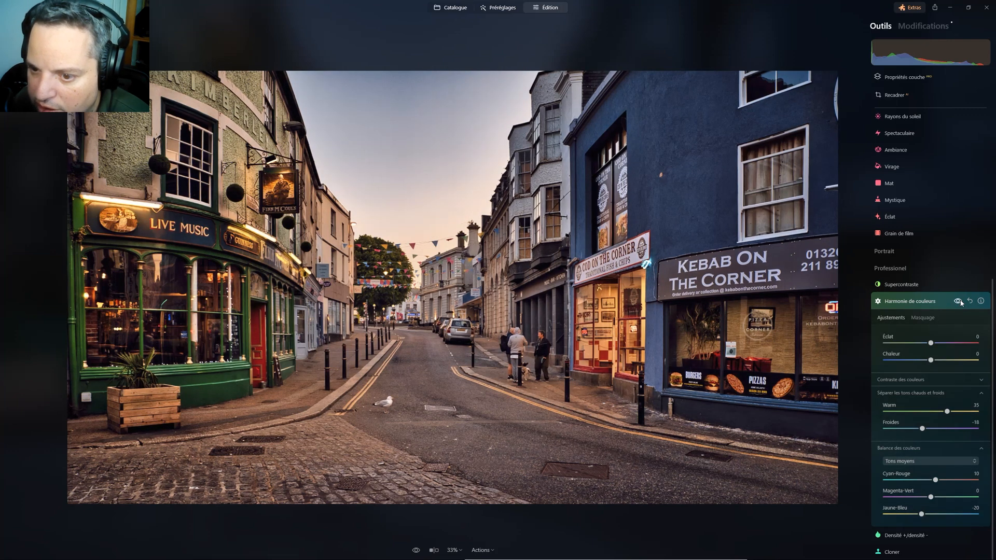
{"action": "left_click", "coordinate": [960, 302]}
{"action": "left_click", "coordinate": [960, 302]}
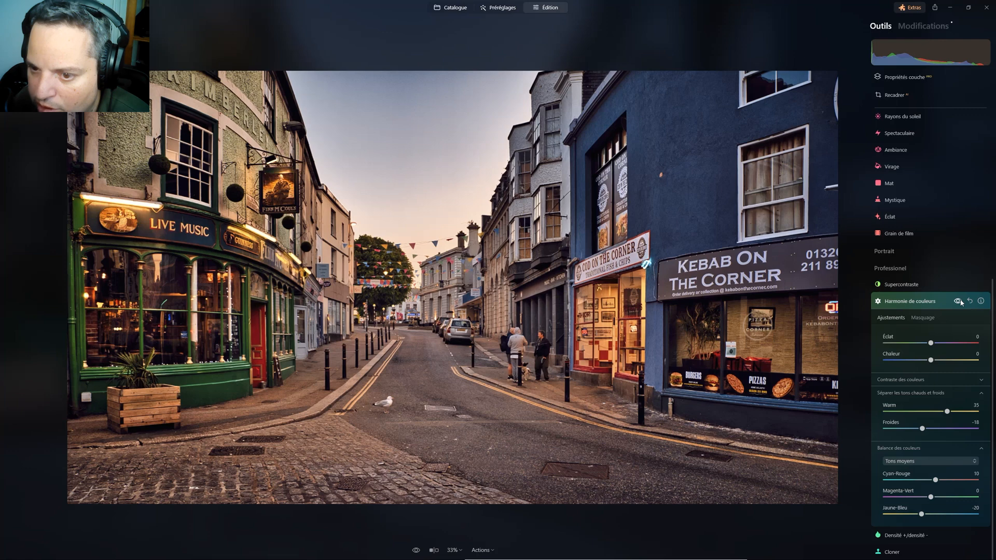
{"action": "left_click", "coordinate": [960, 302]}
{"action": "left_click", "coordinate": [960, 301]}
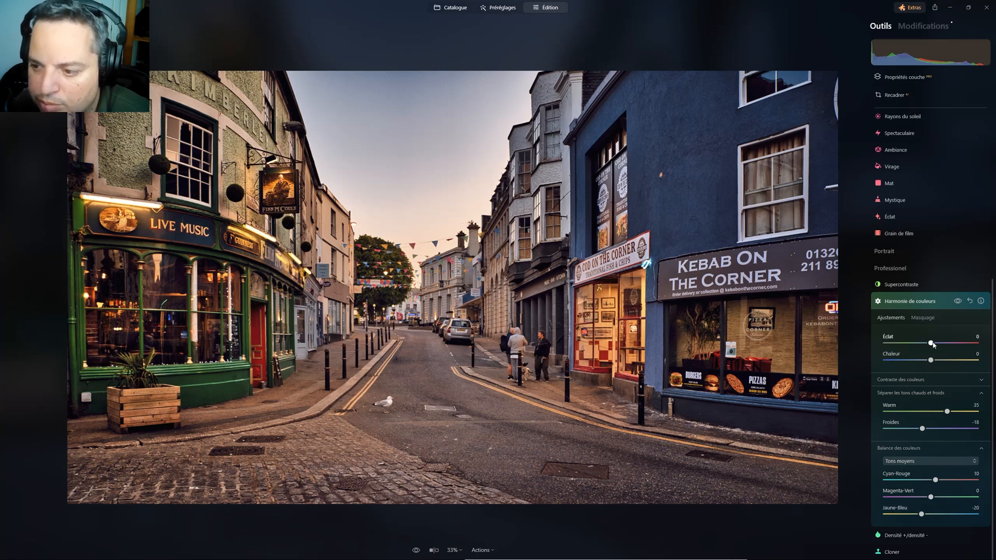
Step: Set the Éclat of Harmonie de couleurs to -24 and compare the photo with and without the adjustment
{"action": "left_click_drag", "start_coordinate": [931, 344], "coordinate": [906, 341]}
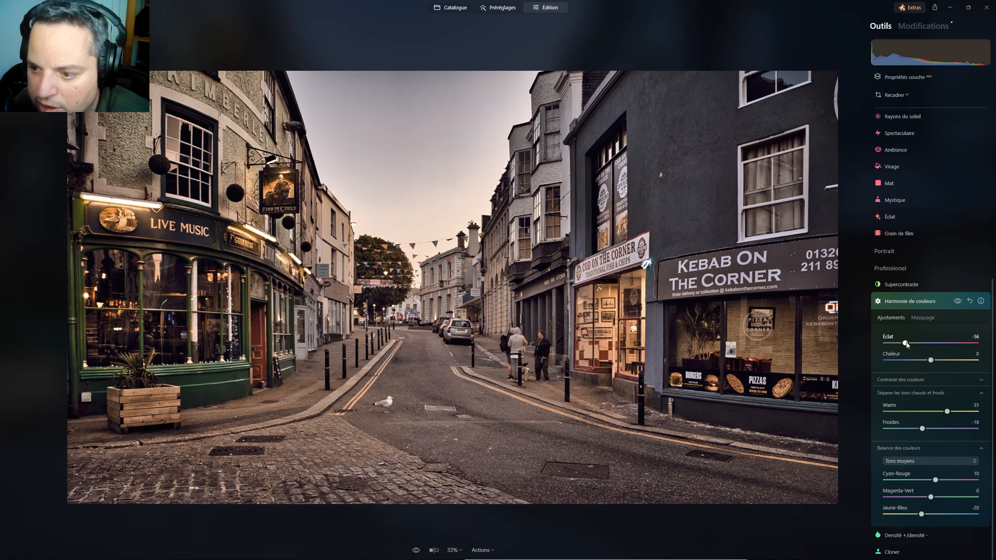
{"action": "left_click_drag", "start_coordinate": [906, 345], "coordinate": [920, 343]}
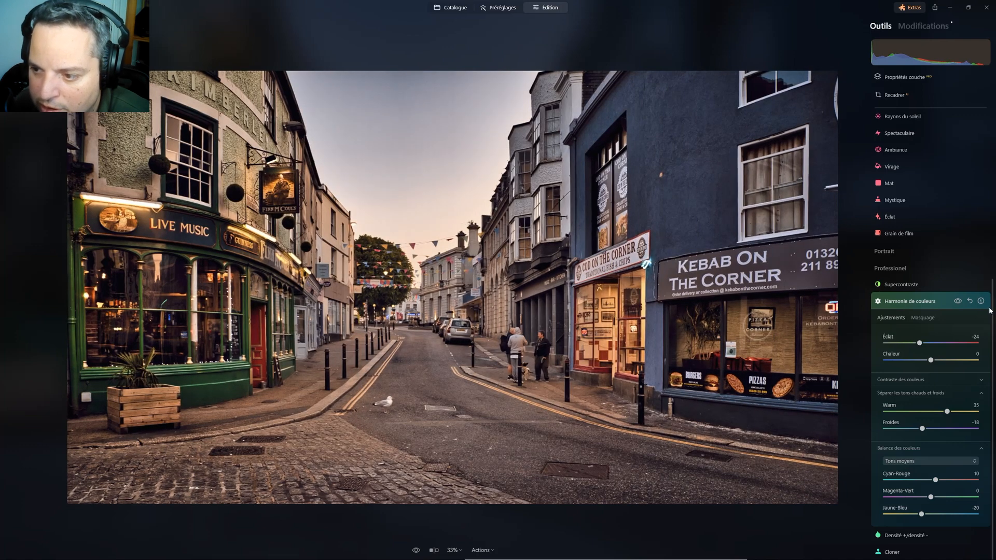
{"action": "left_click", "coordinate": [958, 301]}
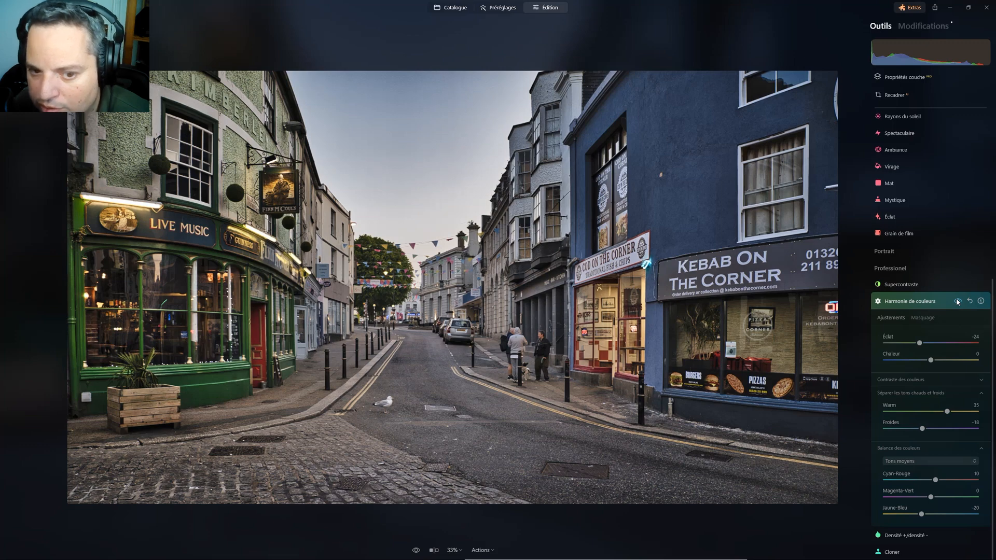
{"action": "left_click", "coordinate": [957, 302]}
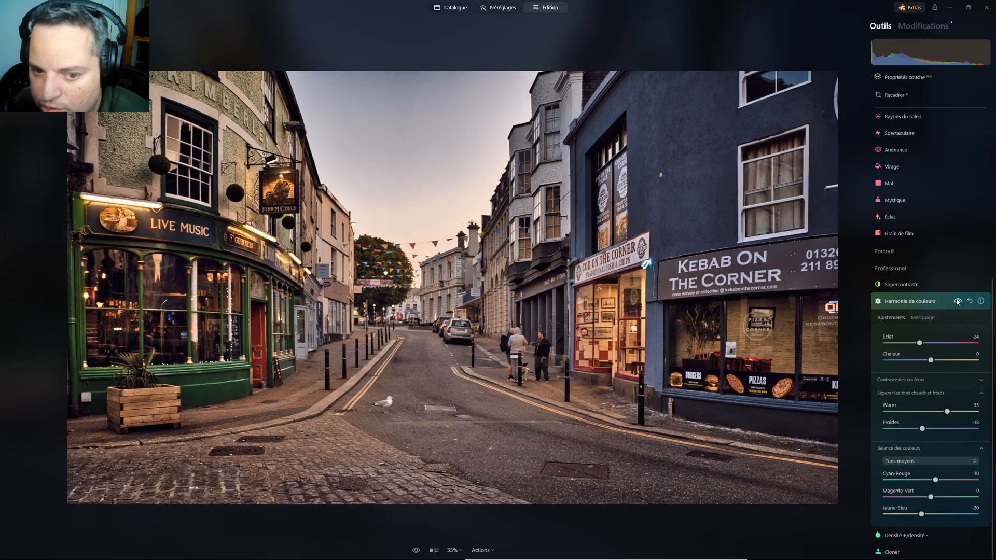
{"action": "left_click", "coordinate": [957, 302]}
{"action": "left_click", "coordinate": [957, 302]}
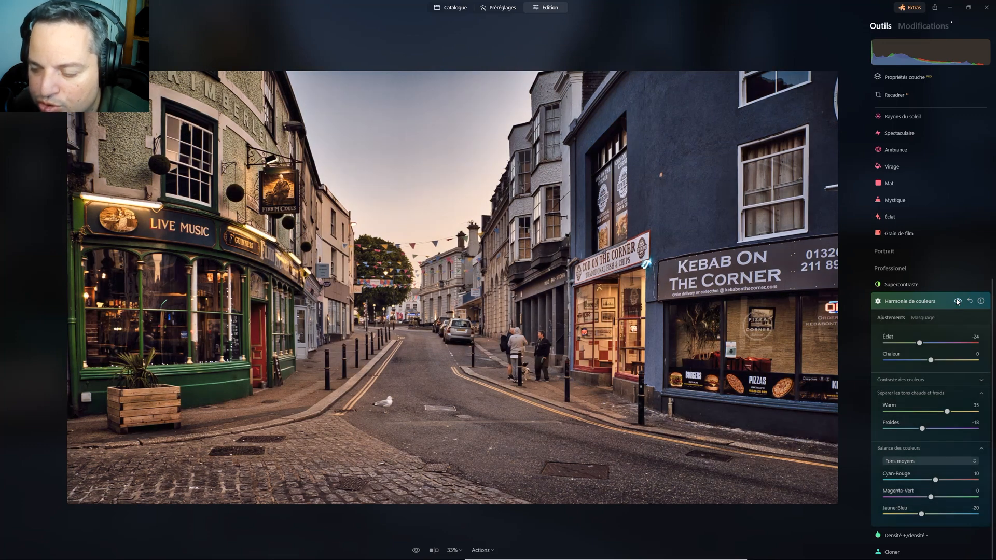
Step: Close Harmonie de couleurs and compare the edited photo with the original
{"action": "left_click", "coordinate": [900, 301]}
{"action": "left_click", "coordinate": [416, 550]}
{"action": "left_click", "coordinate": [416, 551]}
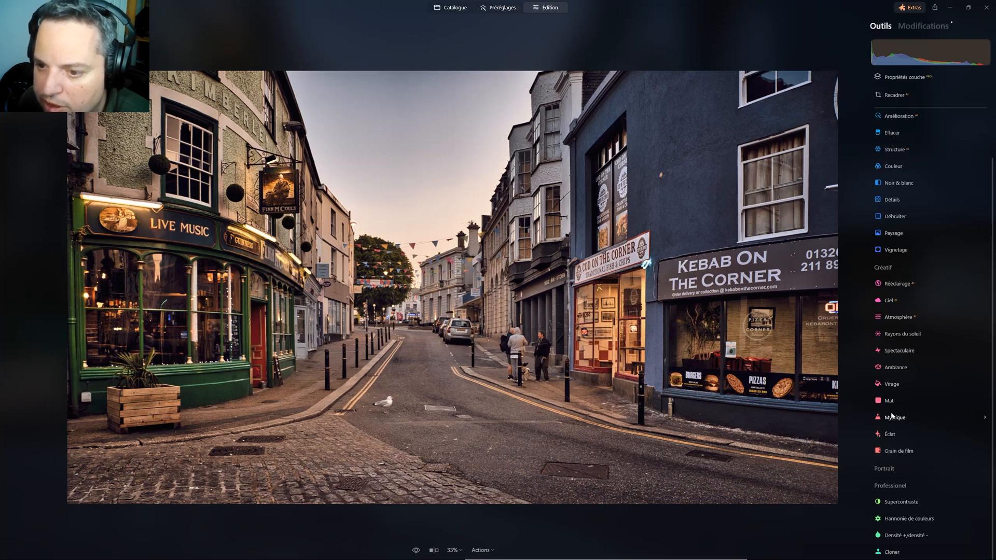
Step: Add the Éclat effect in Flou artistique mode with Quantité 38
{"action": "left_click", "coordinate": [889, 435]}
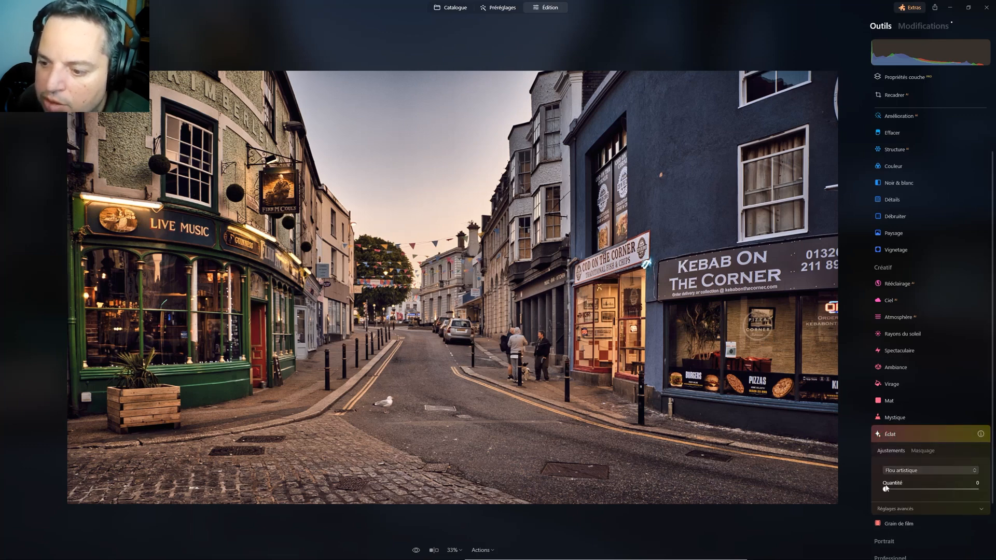
{"action": "scroll", "coordinate": [928, 457], "scroll_direction": "down", "scroll_amount": 1}
{"action": "left_click", "coordinate": [914, 444]}
{"action": "left_click_drag", "start_coordinate": [914, 445], "coordinate": [921, 444]}
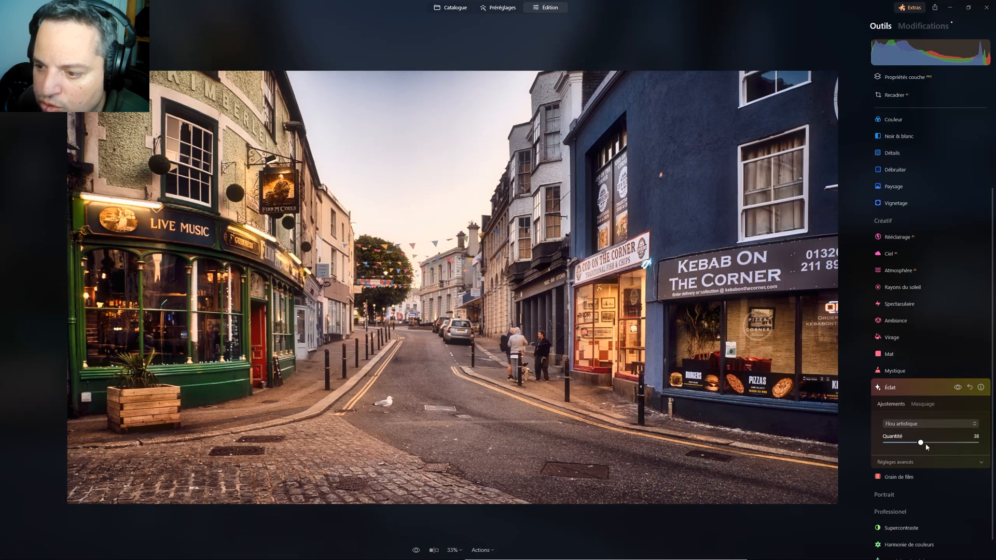
Step: Compare the photo repeatedly with and without the Flou artistique effect
{"action": "left_click", "coordinate": [957, 388]}
{"action": "left_click", "coordinate": [957, 388]}
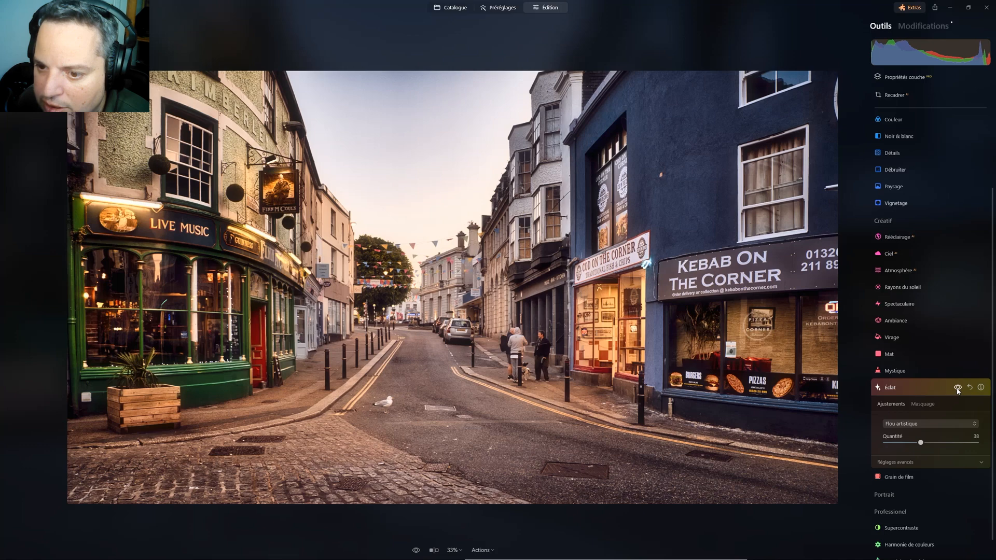
{"action": "left_click", "coordinate": [957, 388]}
{"action": "left_click", "coordinate": [957, 388]}
{"action": "left_click", "coordinate": [957, 388]}
{"action": "left_click", "coordinate": [957, 388]}
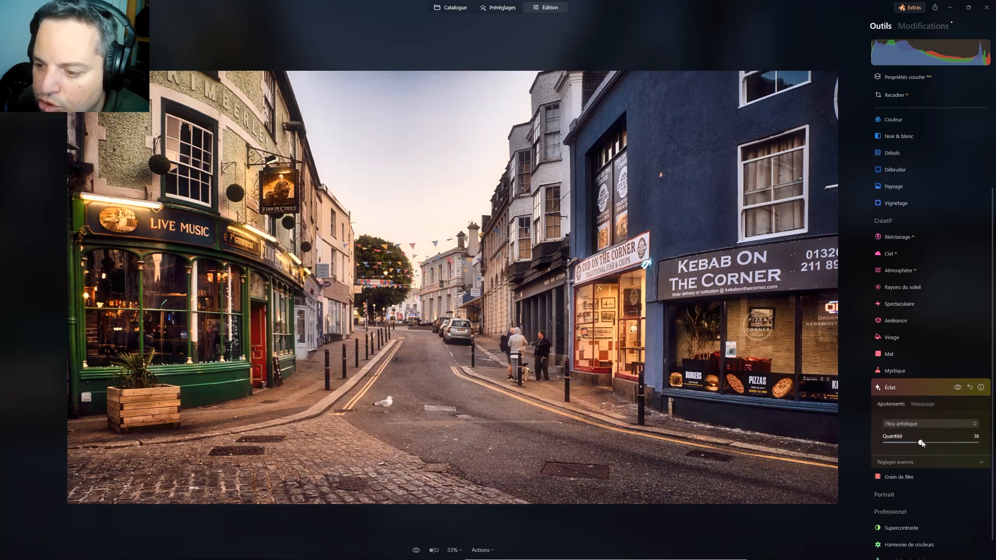
Step: Try a Flou artistique Quantité of 27, bring it back to 38 and check the effect's advanced settings
{"action": "mouse_move", "coordinate": [893, 441]}
{"action": "left_mouse_down"}
{"action": "mouse_move", "coordinate": [883, 442]}
{"action": "mouse_move", "coordinate": [922, 441]}
{"action": "mouse_move", "coordinate": [891, 441]}
{"action": "mouse_move", "coordinate": [911, 442]}
{"action": "left_mouse_up"}
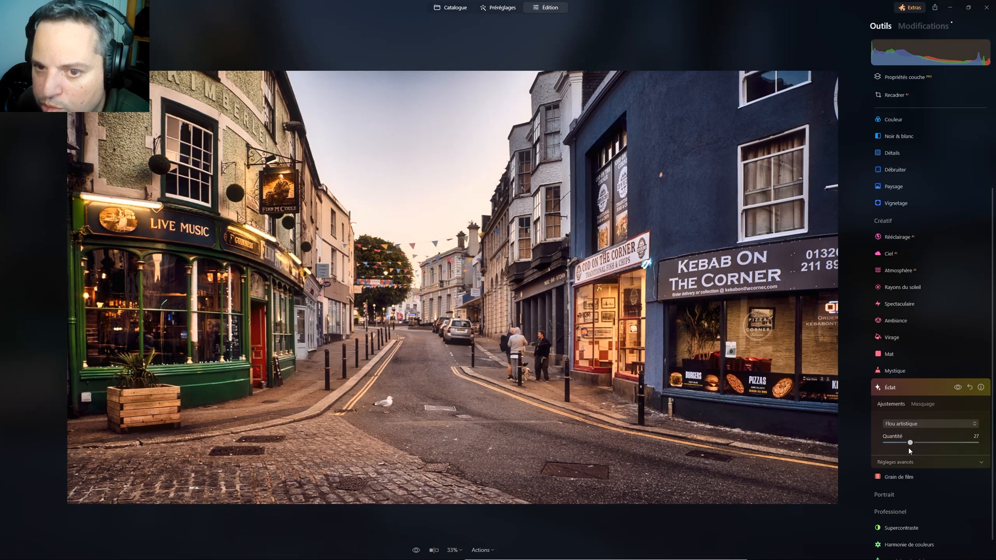
{"action": "left_click_drag", "start_coordinate": [912, 446], "coordinate": [920, 445]}
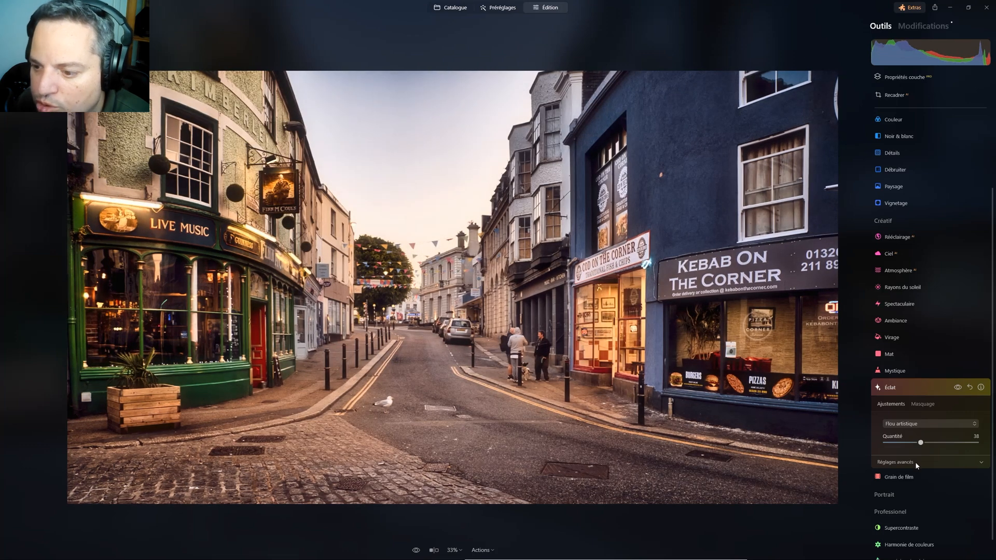
{"action": "left_click", "coordinate": [893, 463]}
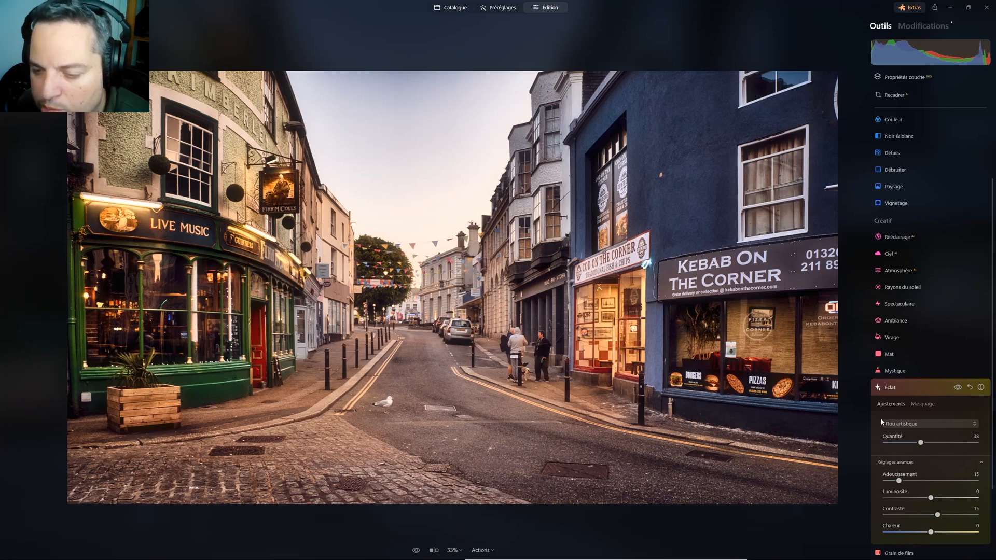
{"action": "left_click", "coordinate": [903, 387]}
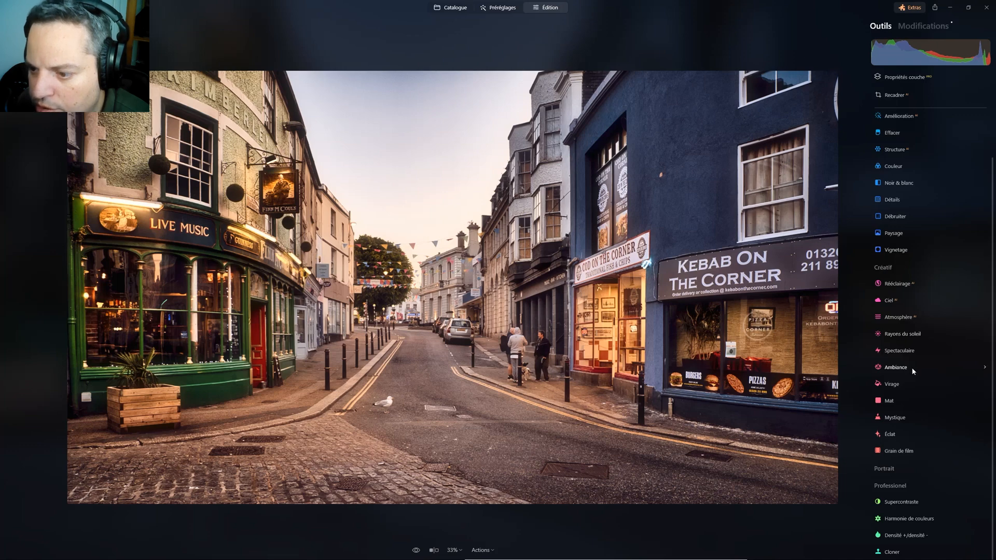
Step: Add the Mat effect with Quantité 30 and compare the photo with and without it
{"action": "left_click", "coordinate": [881, 400]}
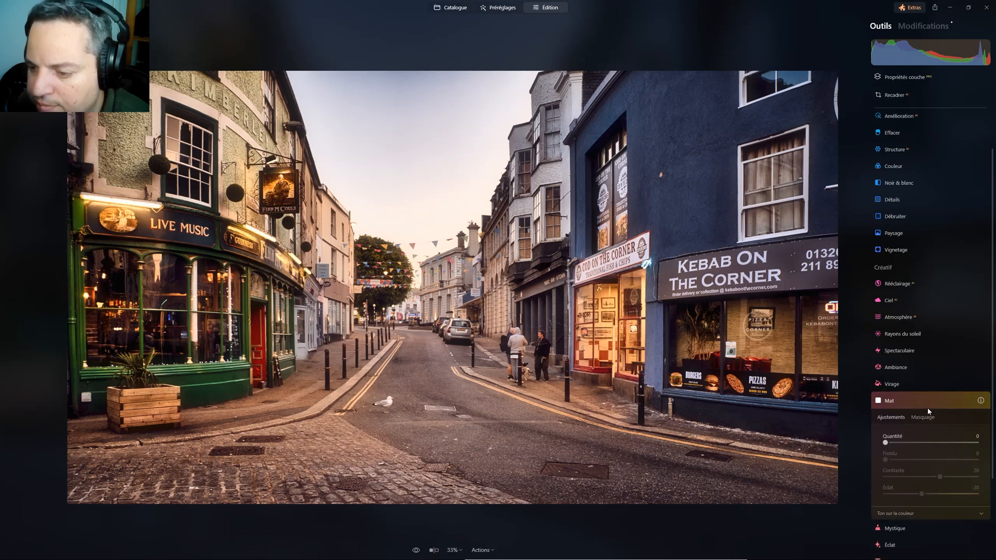
{"action": "left_click_drag", "start_coordinate": [886, 442], "coordinate": [916, 442]}
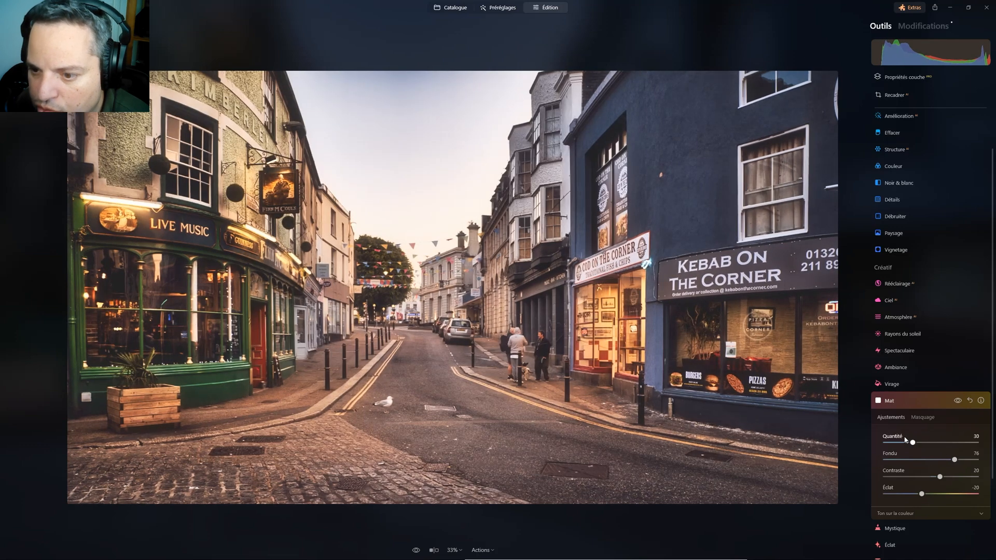
{"action": "left_click", "coordinate": [960, 400]}
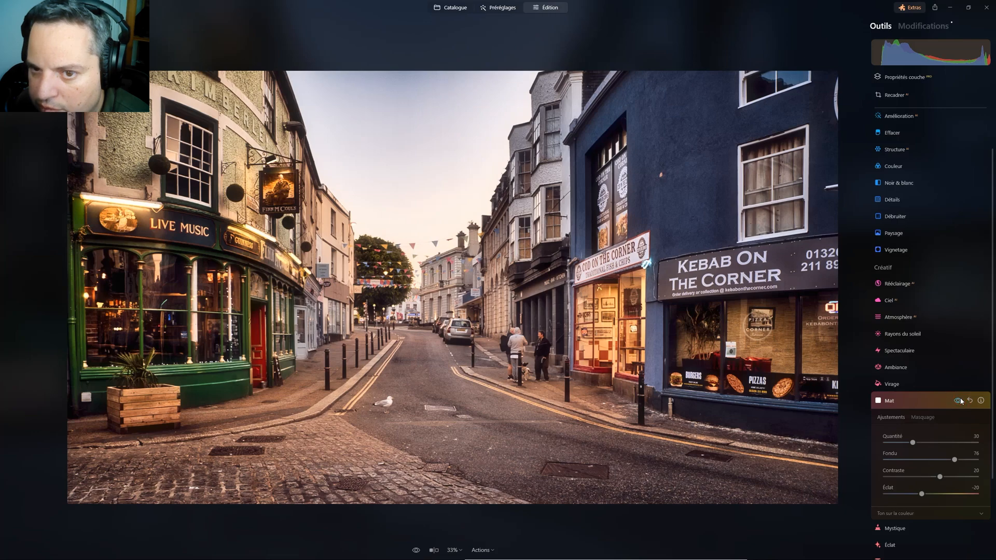
{"action": "left_click", "coordinate": [959, 400]}
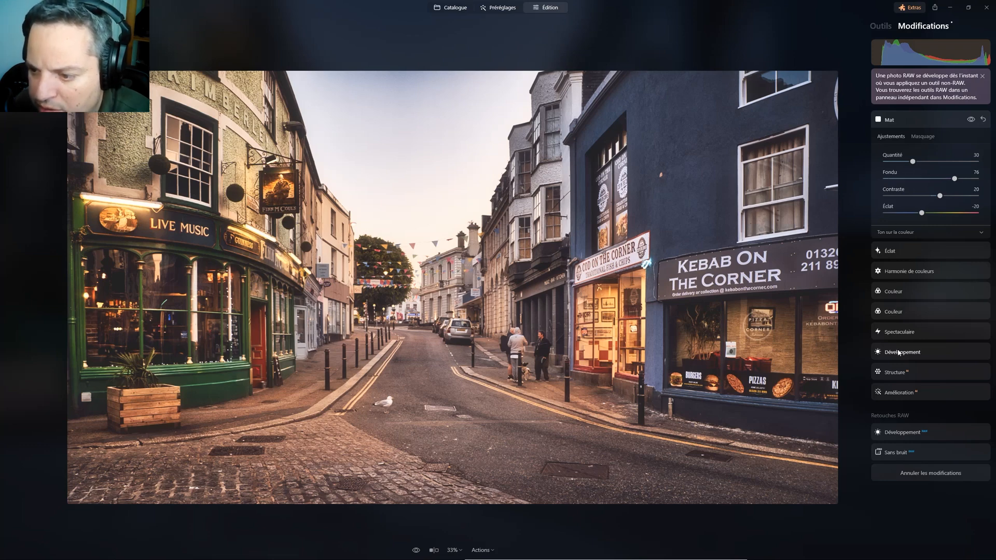
Step: Erase the applied Structure adjustment from the sky with the mask brush at Taille 100, Adoucissement 100 and Intensité 100
{"action": "left_click", "coordinate": [895, 371]}
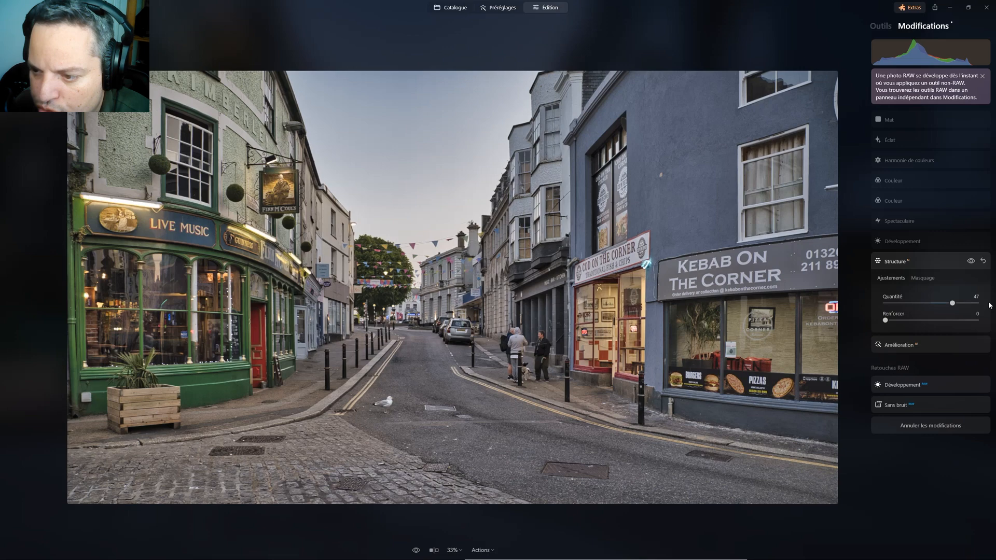
{"action": "left_click", "coordinate": [927, 283]}
{"action": "left_click", "coordinate": [897, 294]}
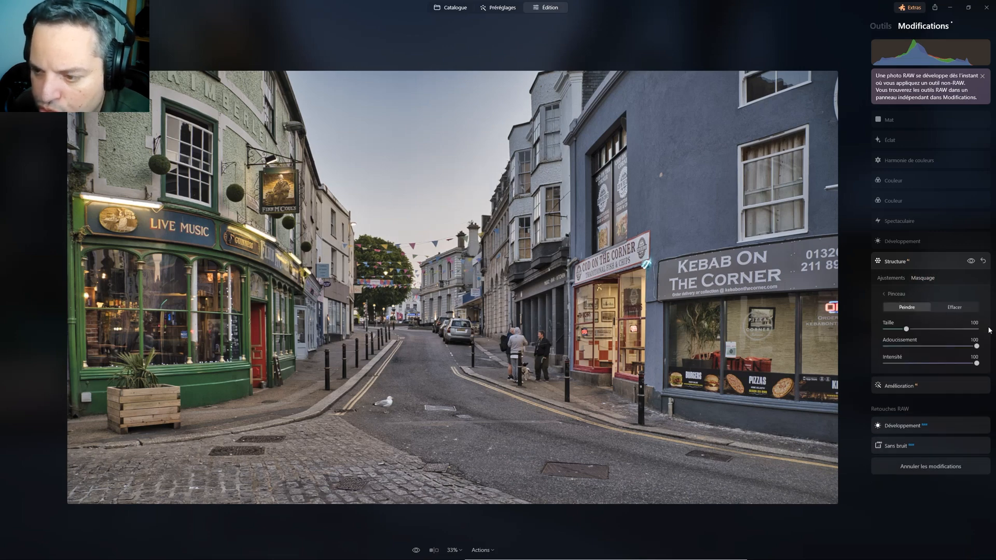
{"action": "left_click", "coordinate": [946, 309]}
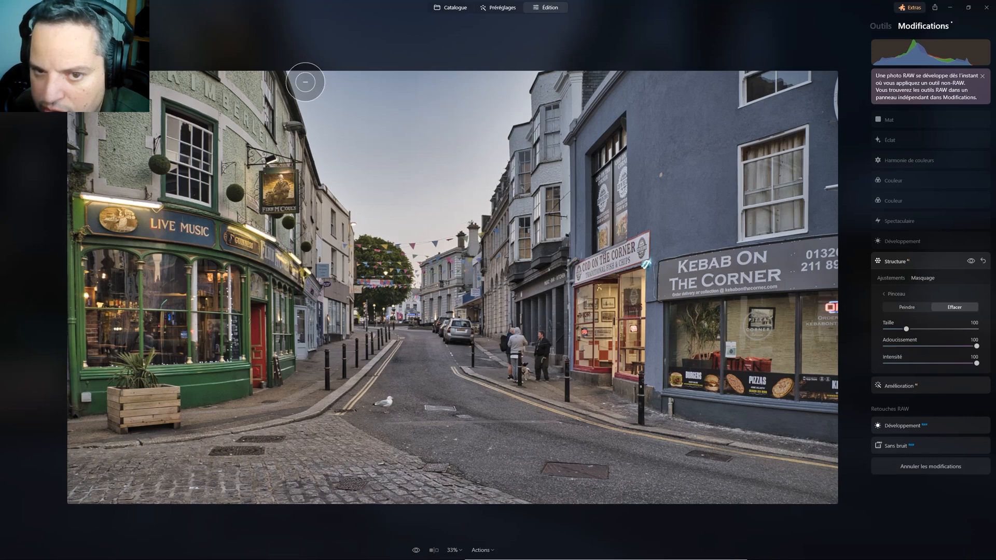
{"action": "mouse_move", "coordinate": [326, 107]}
{"action": "left_mouse_down"}
{"action": "mouse_move", "coordinate": [305, 71]}
{"action": "mouse_move", "coordinate": [314, 111]}
{"action": "left_mouse_up"}
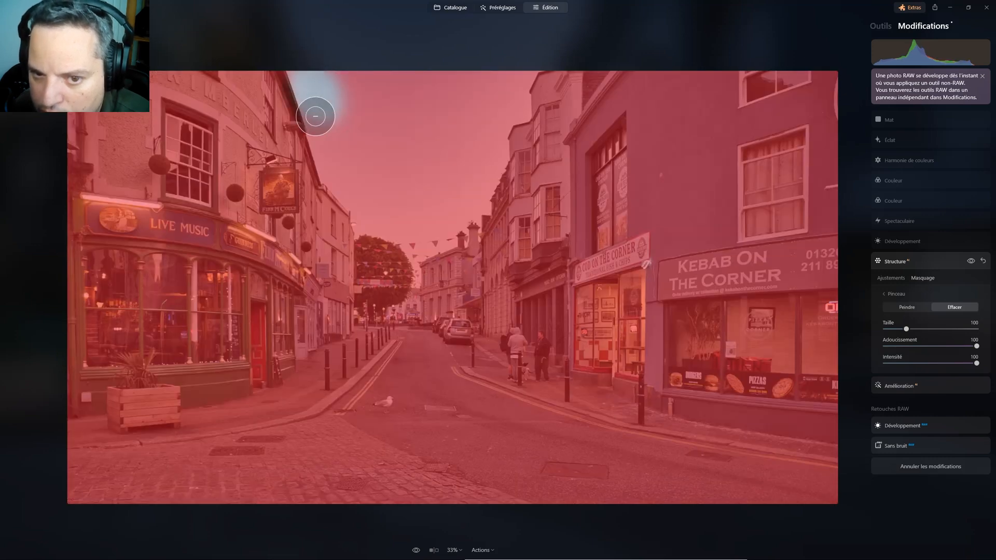
{"action": "mouse_move", "coordinate": [322, 156]}
{"action": "left_mouse_down"}
{"action": "mouse_move", "coordinate": [365, 216]}
{"action": "mouse_move", "coordinate": [415, 228]}
{"action": "mouse_move", "coordinate": [445, 223]}
{"action": "mouse_move", "coordinate": [483, 190]}
{"action": "mouse_move", "coordinate": [514, 89]}
{"action": "mouse_move", "coordinate": [499, 96]}
{"action": "mouse_move", "coordinate": [520, 73]}
{"action": "mouse_move", "coordinate": [338, 67]}
{"action": "mouse_move", "coordinate": [414, 95]}
{"action": "mouse_move", "coordinate": [415, 73]}
{"action": "mouse_move", "coordinate": [334, 71]}
{"action": "mouse_move", "coordinate": [472, 100]}
{"action": "mouse_move", "coordinate": [429, 172]}
{"action": "mouse_move", "coordinate": [356, 161]}
{"action": "mouse_move", "coordinate": [467, 120]}
{"action": "mouse_move", "coordinate": [348, 146]}
{"action": "mouse_move", "coordinate": [460, 123]}
{"action": "mouse_move", "coordinate": [389, 186]}
{"action": "mouse_move", "coordinate": [469, 148]}
{"action": "mouse_move", "coordinate": [369, 200]}
{"action": "left_mouse_up"}
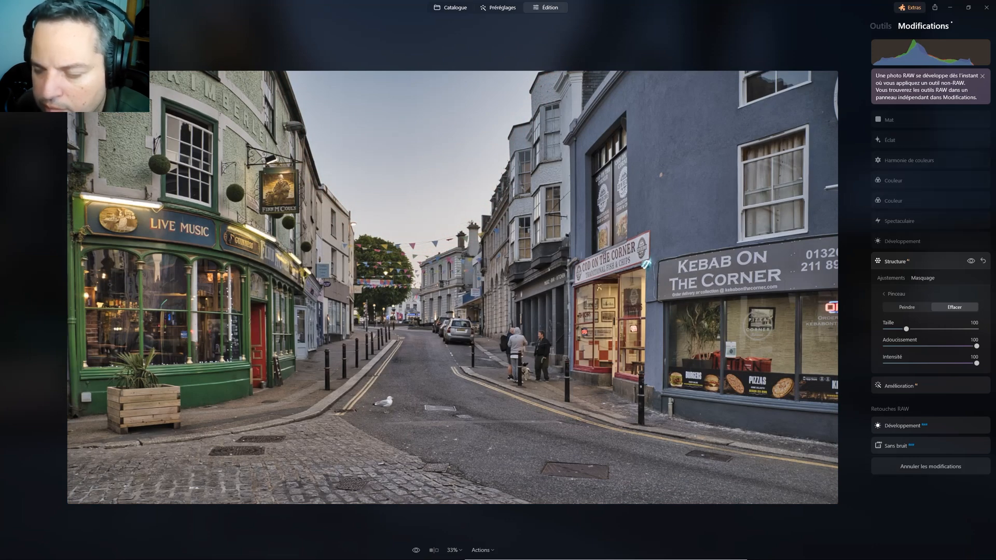
Step: Return to the full edit through the Mat adjustment and compare the photo with the original
{"action": "left_click", "coordinate": [891, 120]}
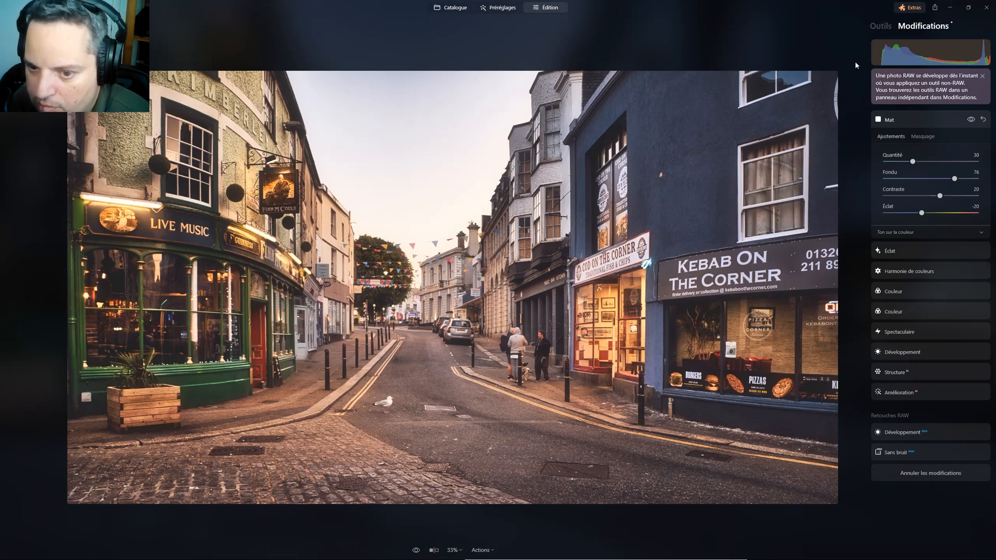
{"action": "left_click", "coordinate": [880, 27]}
{"action": "left_click", "coordinate": [417, 552]}
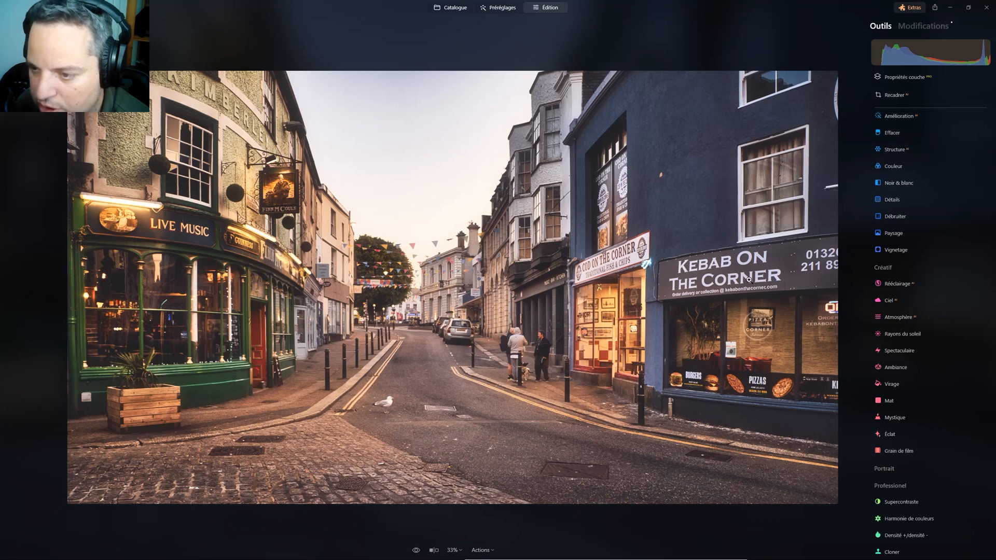
Step: Add a vignette with Quantité -43, Taille 0, Progressivité 100 and Lumière interne 9
{"action": "left_click", "coordinate": [888, 250]}
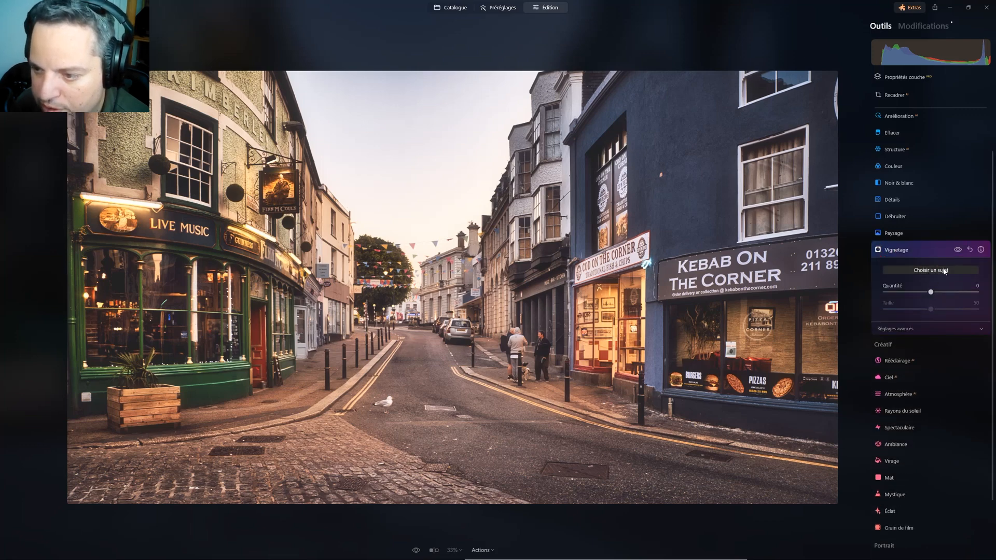
{"action": "left_click_drag", "start_coordinate": [931, 291], "coordinate": [897, 332]}
{"action": "left_click", "coordinate": [897, 330]}
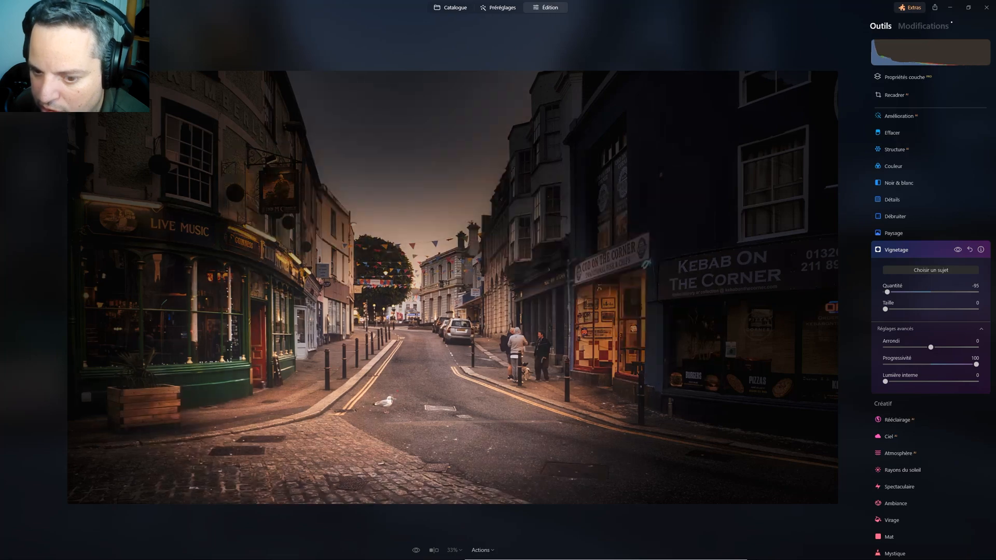
{"action": "left_click_drag", "start_coordinate": [888, 294], "coordinate": [912, 293]}
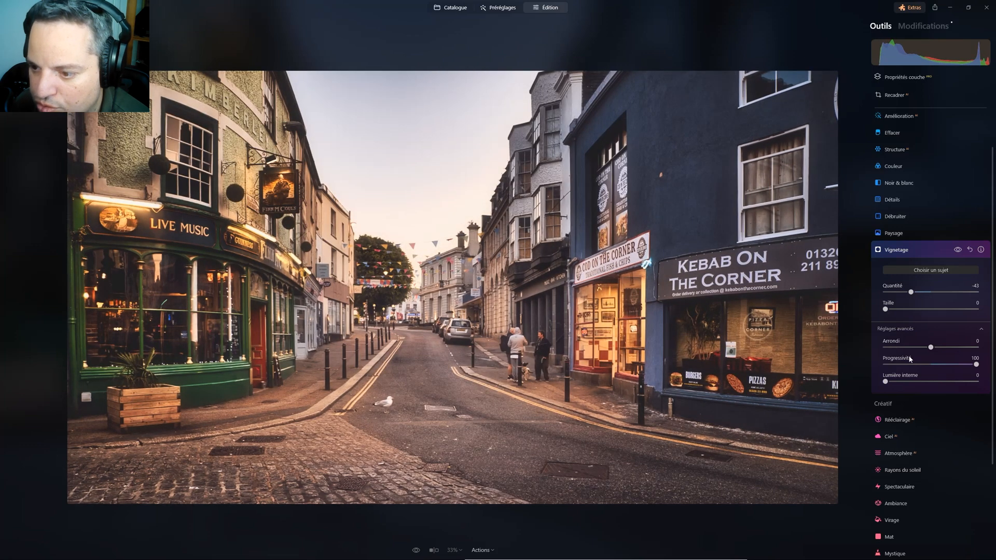
{"action": "mouse_move", "coordinate": [886, 383]}
{"action": "left_mouse_down"}
{"action": "mouse_move", "coordinate": [905, 384]}
{"action": "mouse_move", "coordinate": [894, 382]}
{"action": "left_mouse_up"}
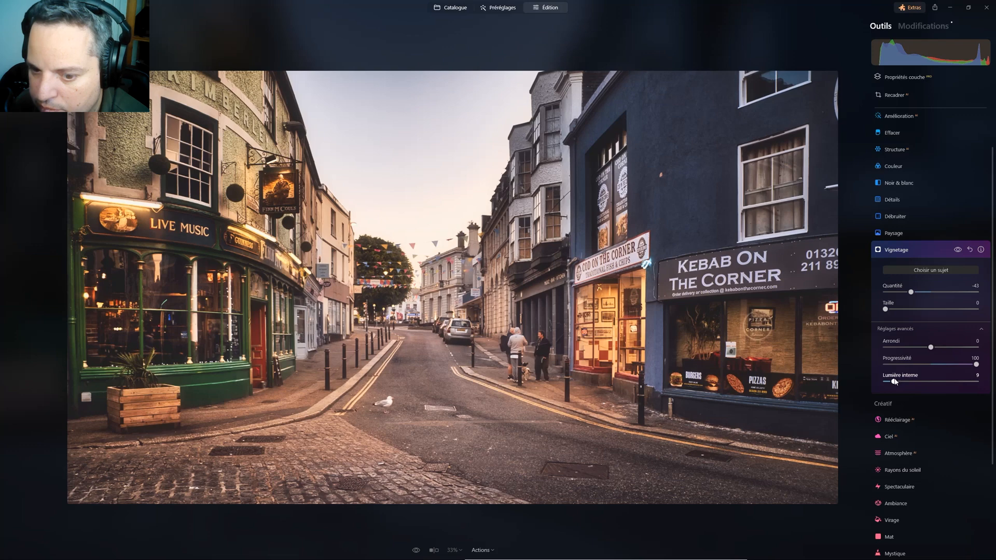
Step: Compare the photo with and without the vignette and set its Quantité to -47
{"action": "left_click", "coordinate": [957, 251]}
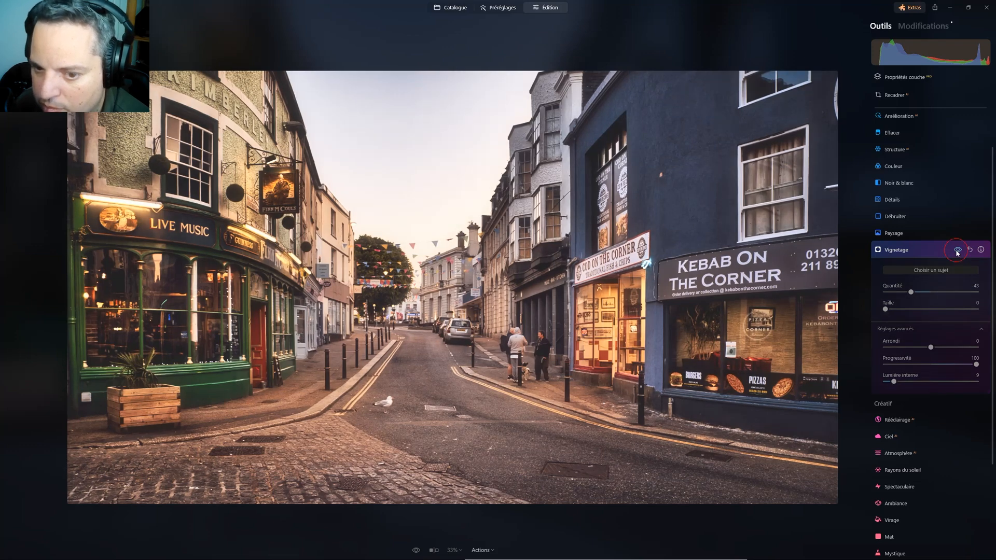
{"action": "left_click", "coordinate": [957, 250]}
{"action": "scroll", "coordinate": [911, 295], "scroll_direction": "up", "scroll_amount": 5}
{"action": "left_click_drag", "start_coordinate": [913, 295], "coordinate": [910, 294]}
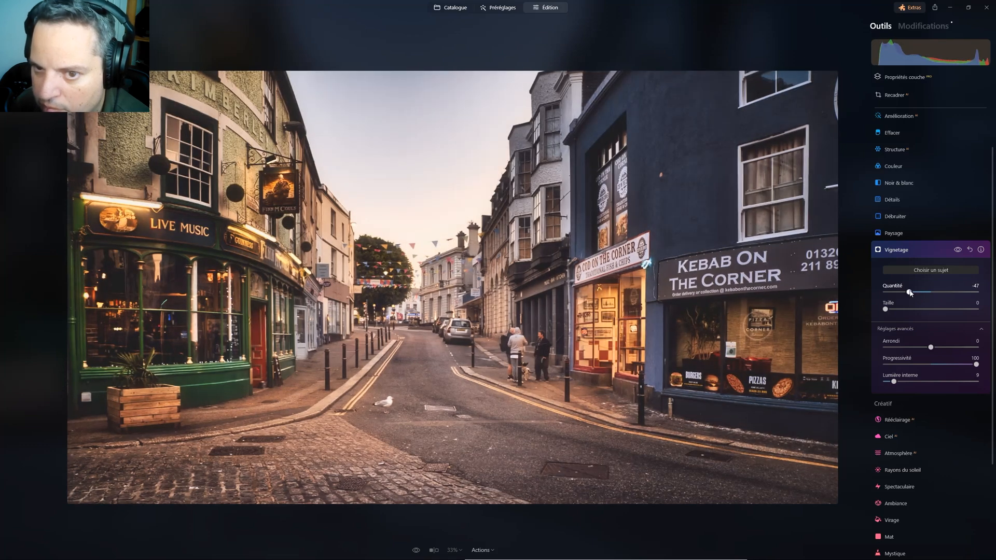
{"action": "left_click", "coordinate": [899, 250]}
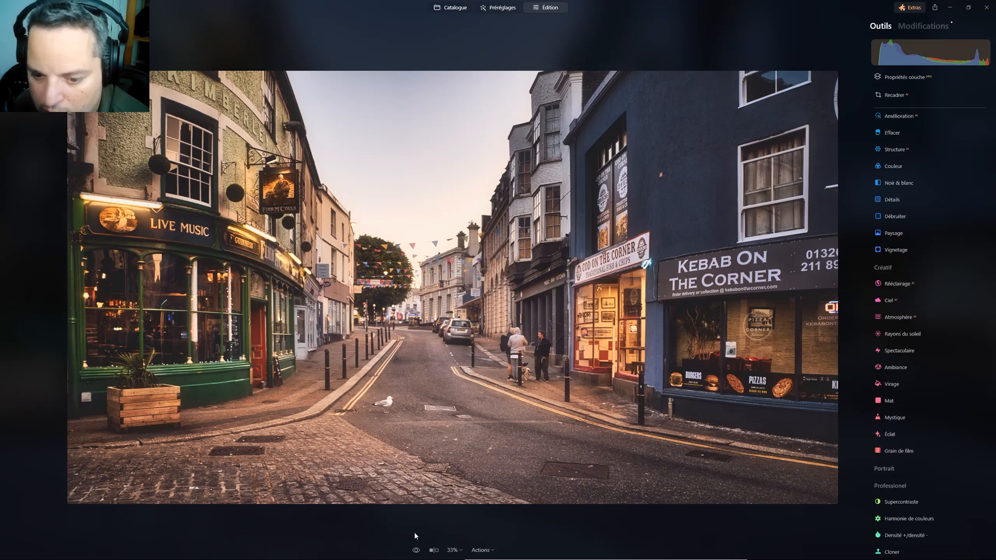
Step: Compare the finished photo with the original, first in full and by sweeping the before/after divider across the image
{"action": "left_click", "coordinate": [416, 550]}
{"action": "left_click", "coordinate": [416, 549]}
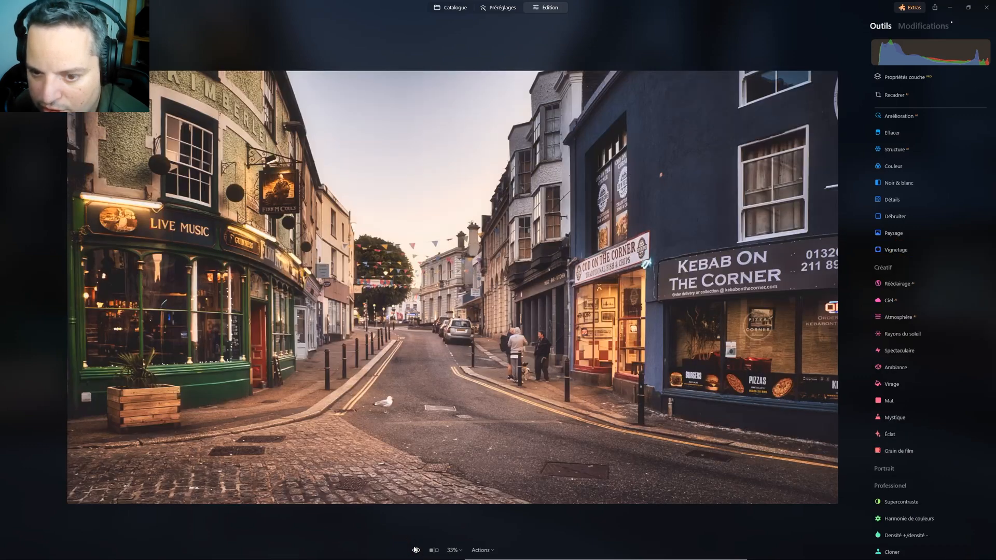
{"action": "left_click", "coordinate": [433, 550]}
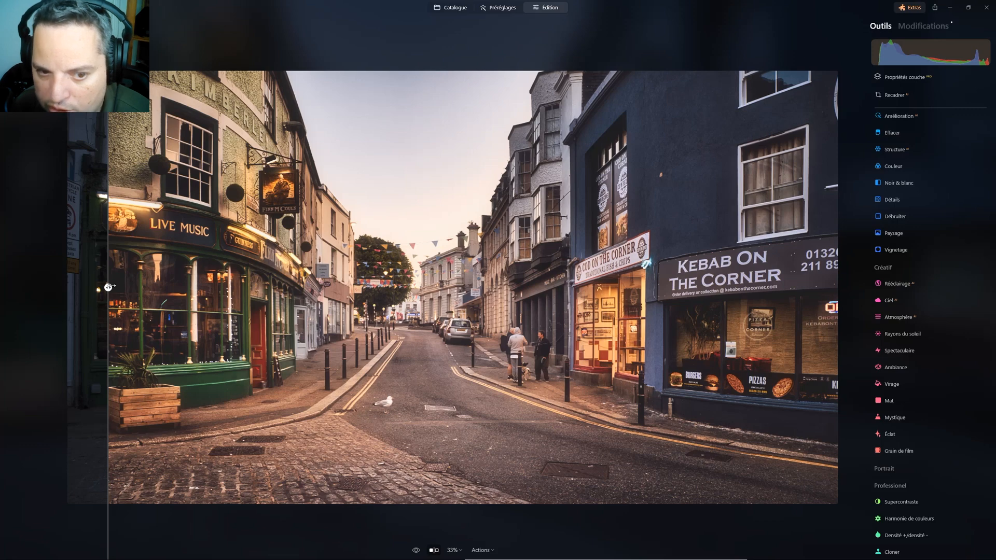
{"action": "left_click_drag", "start_coordinate": [108, 287], "coordinate": [797, 287]}
{"action": "left_click_drag", "start_coordinate": [993, 348], "coordinate": [3, 242]}
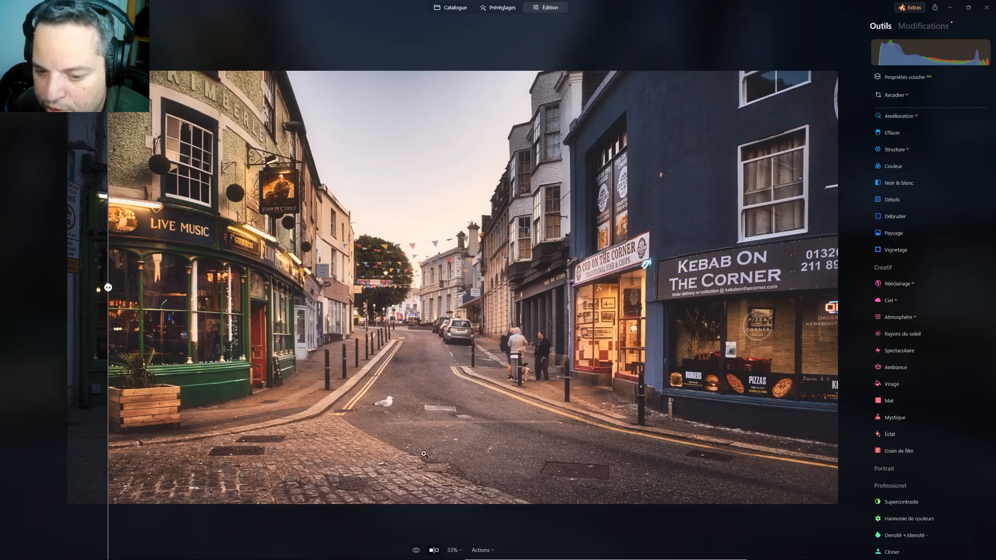
Step: Close the before/after split and review the applied edits in order through Harmonie de couleurs, Éclat, Mat and Vignetage
{"action": "left_click", "coordinate": [434, 551]}
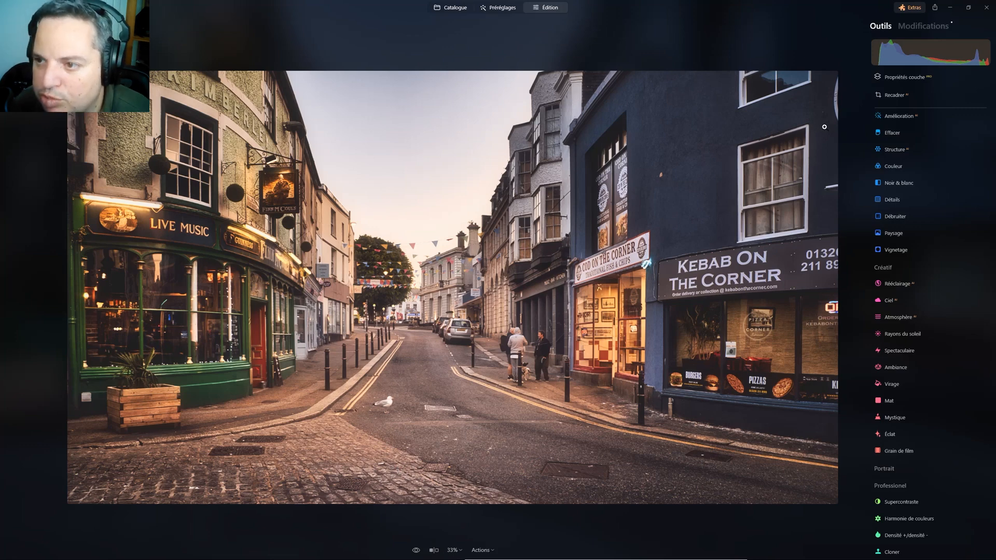
{"action": "left_click", "coordinate": [923, 24]}
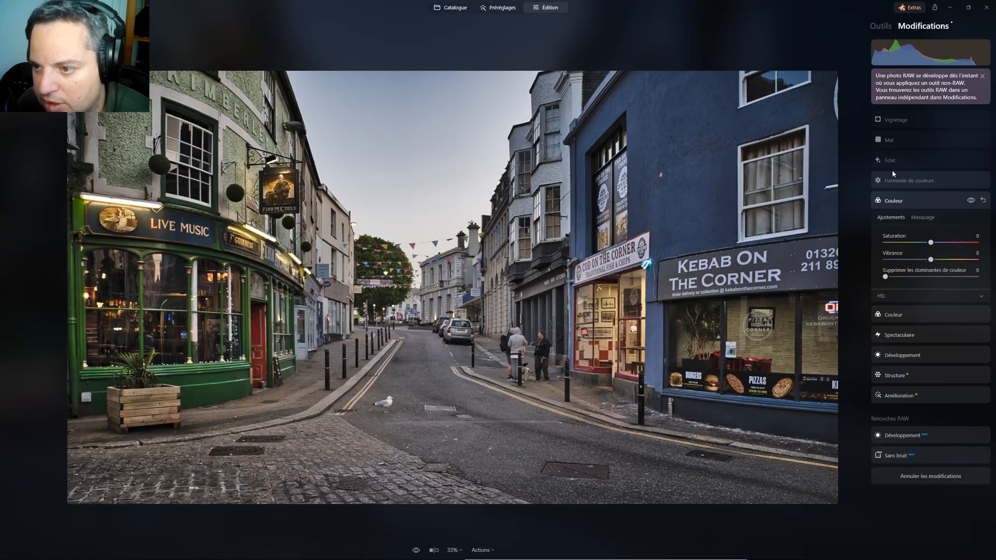
{"action": "left_click", "coordinate": [902, 181]}
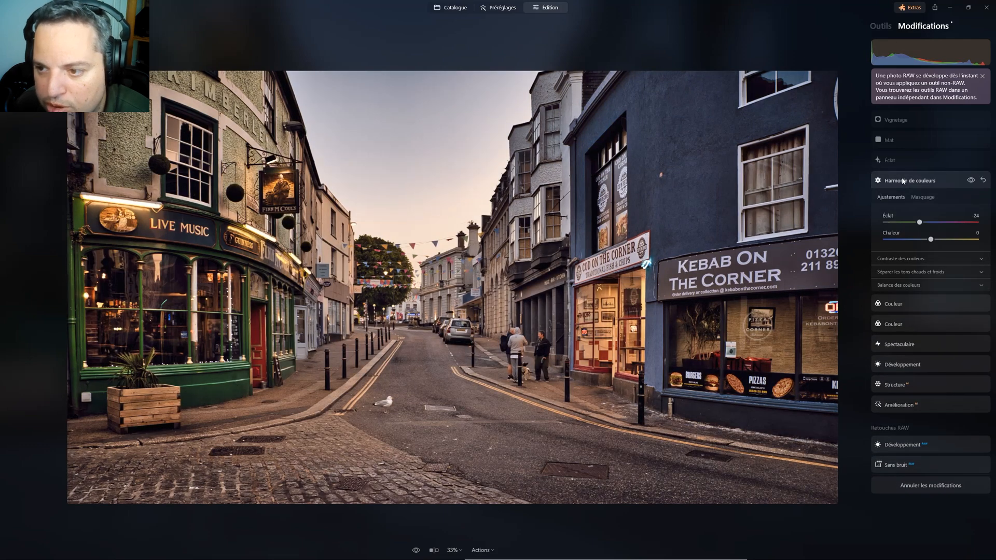
{"action": "left_click", "coordinate": [895, 162]}
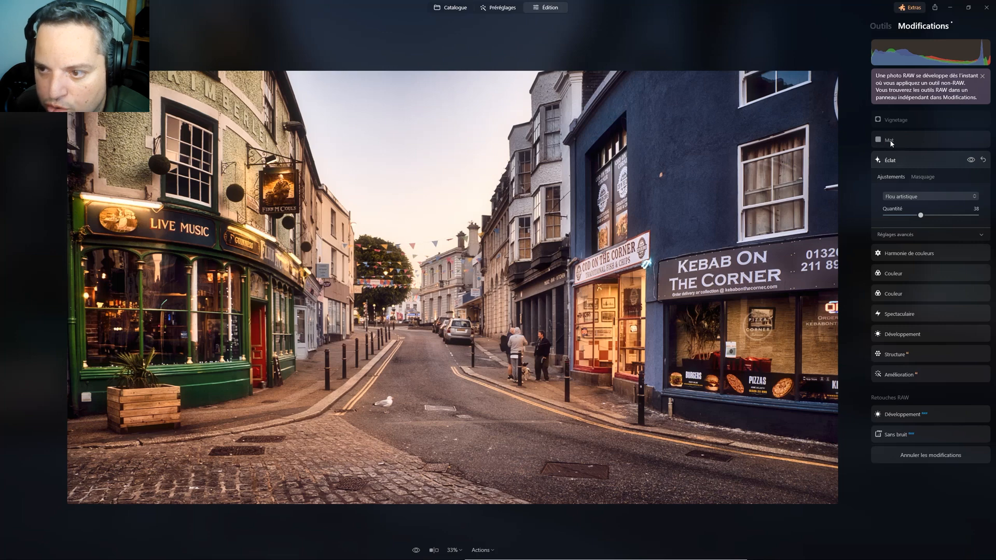
{"action": "left_click", "coordinate": [890, 141]}
{"action": "left_click", "coordinate": [888, 122]}
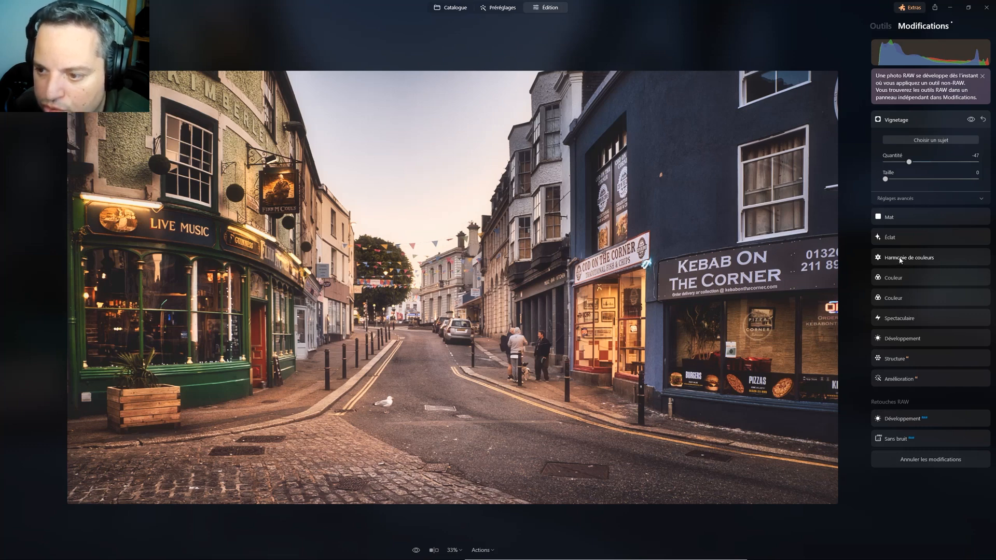
Step: Compare the photo at the Spectaculaire stage with the final Vignetage stage, and revisit the earlier Structure stage
{"action": "left_click", "coordinate": [899, 317]}
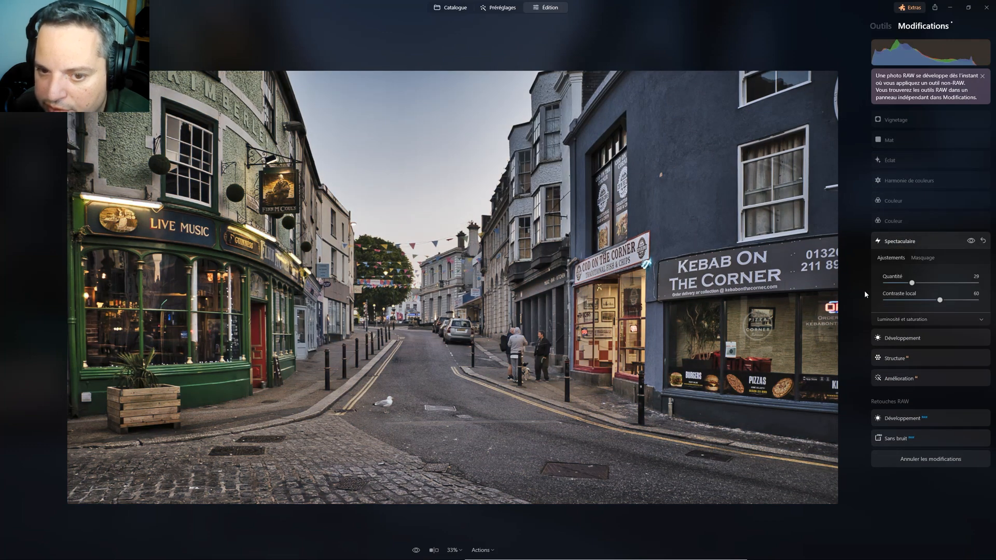
{"action": "left_click", "coordinate": [889, 122]}
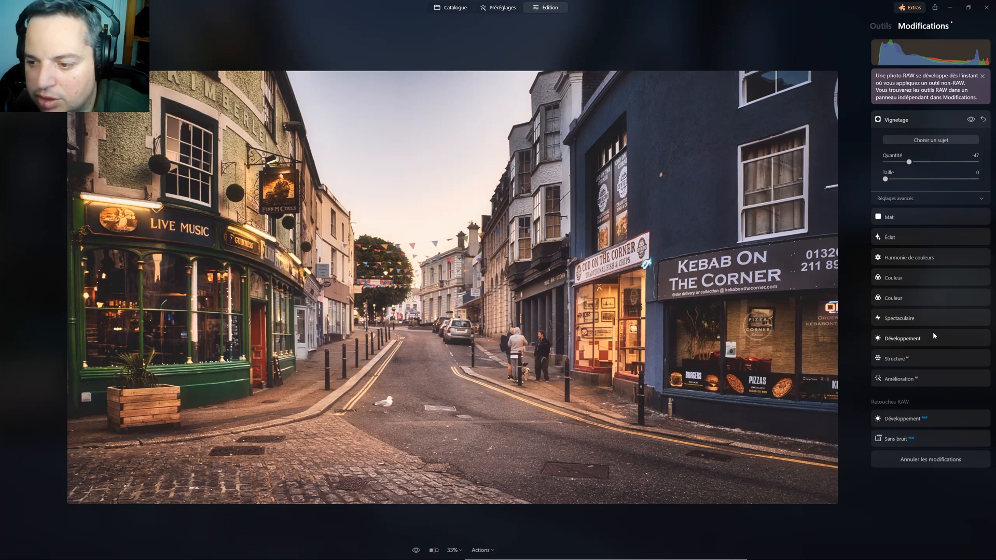
{"action": "left_click", "coordinate": [890, 363]}
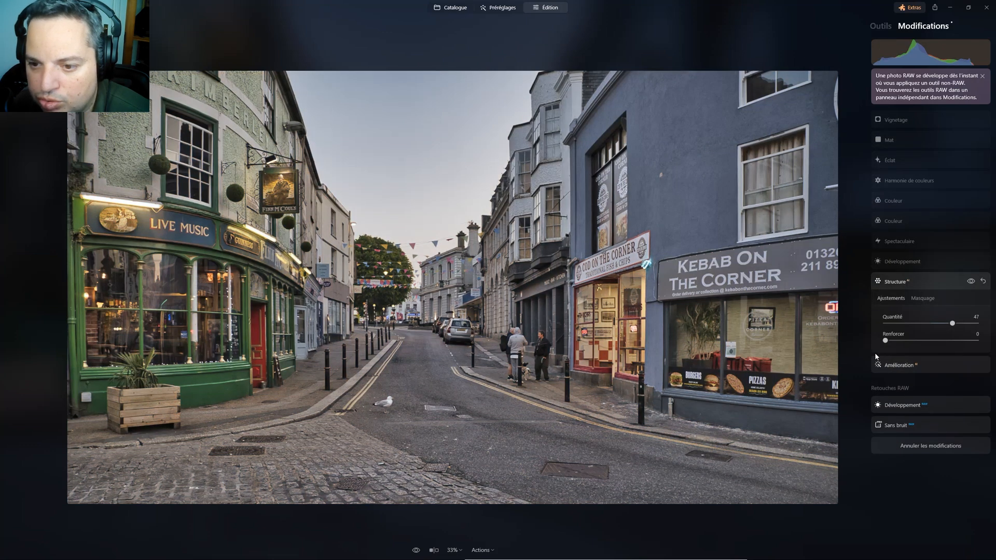